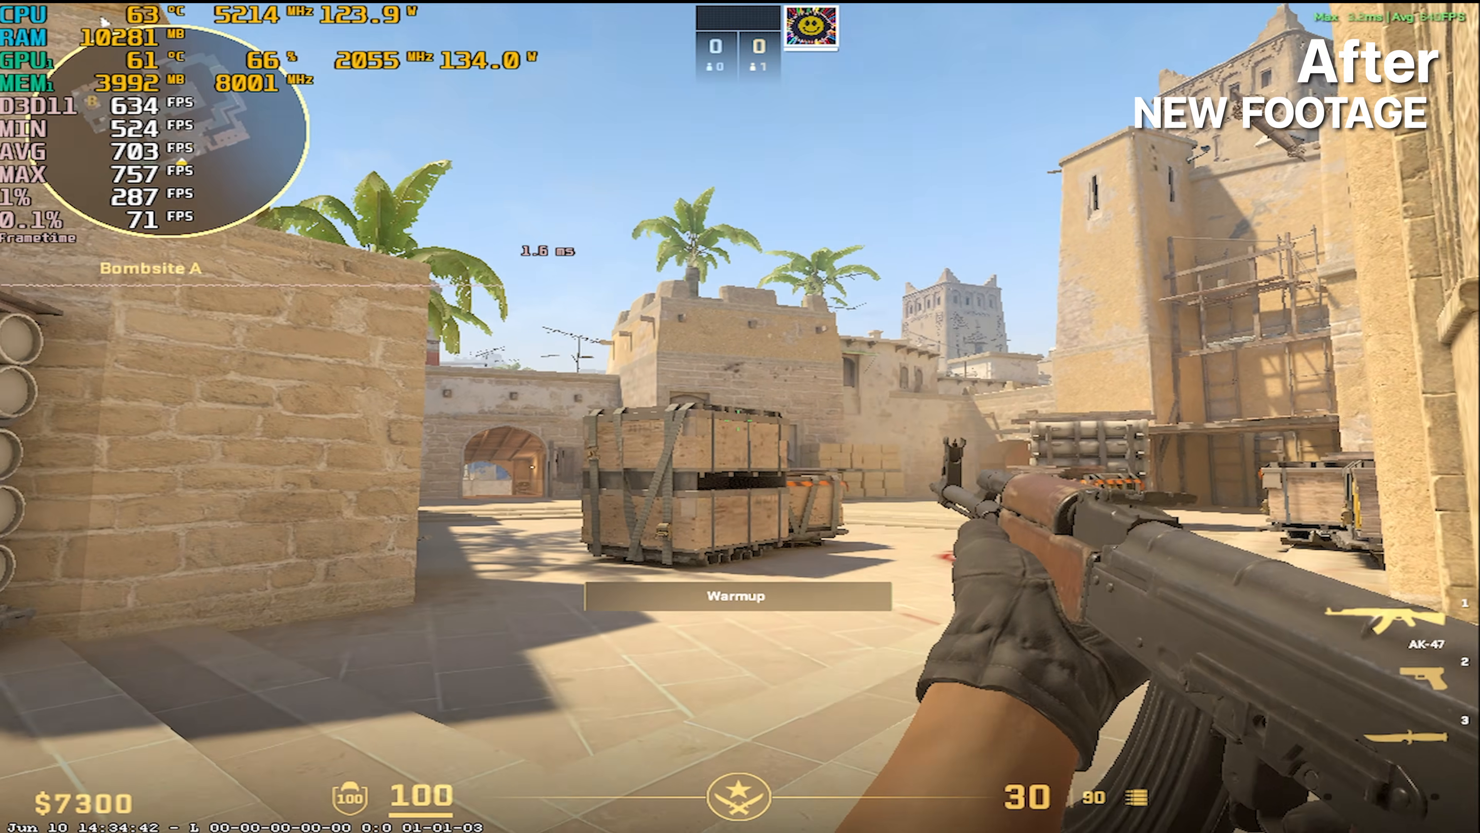
{"action": "key", "text": "w"}
{"action": "key", "text": "d"}
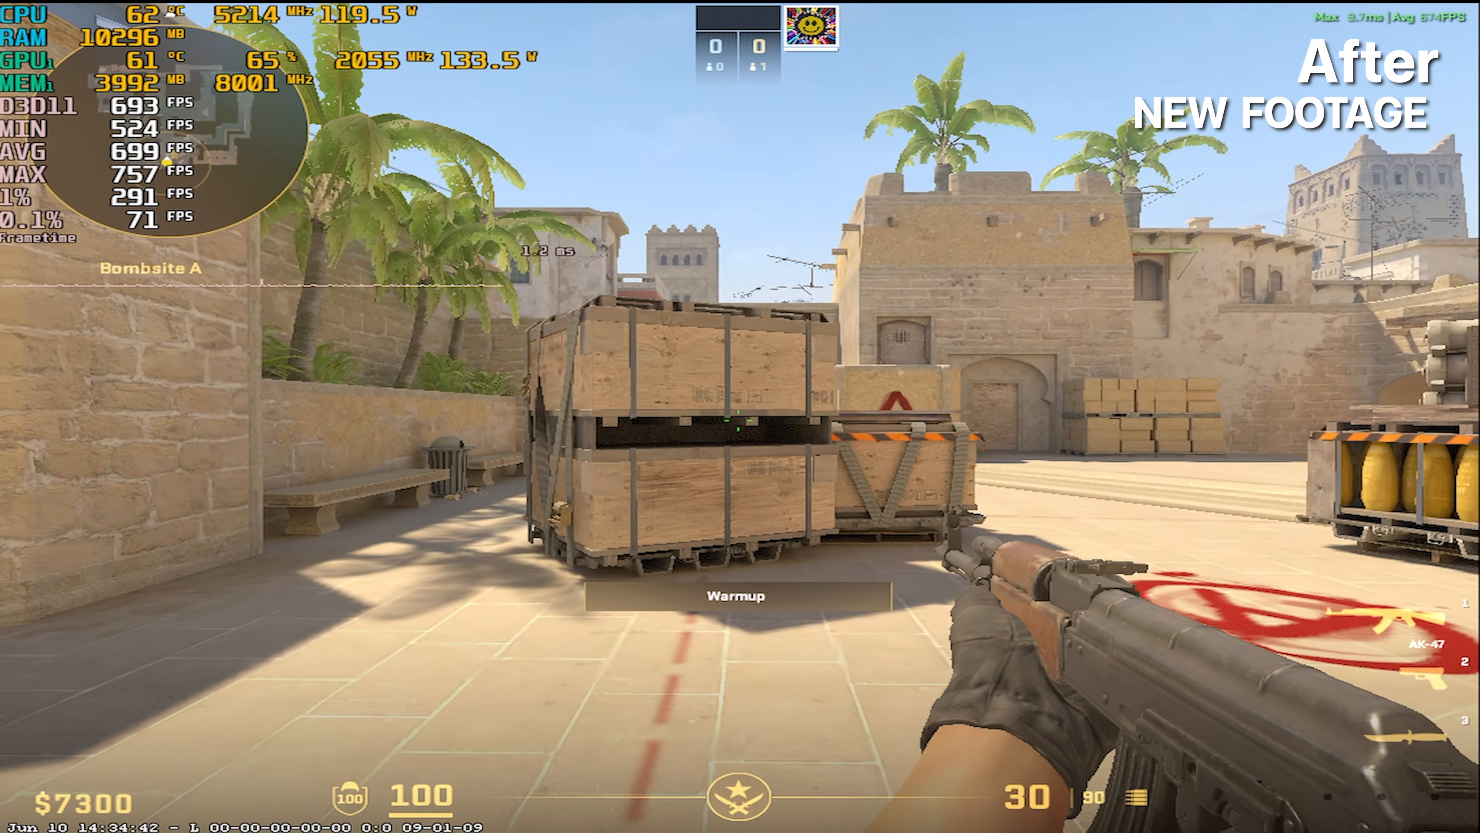
{"action": "key", "text": "s"}
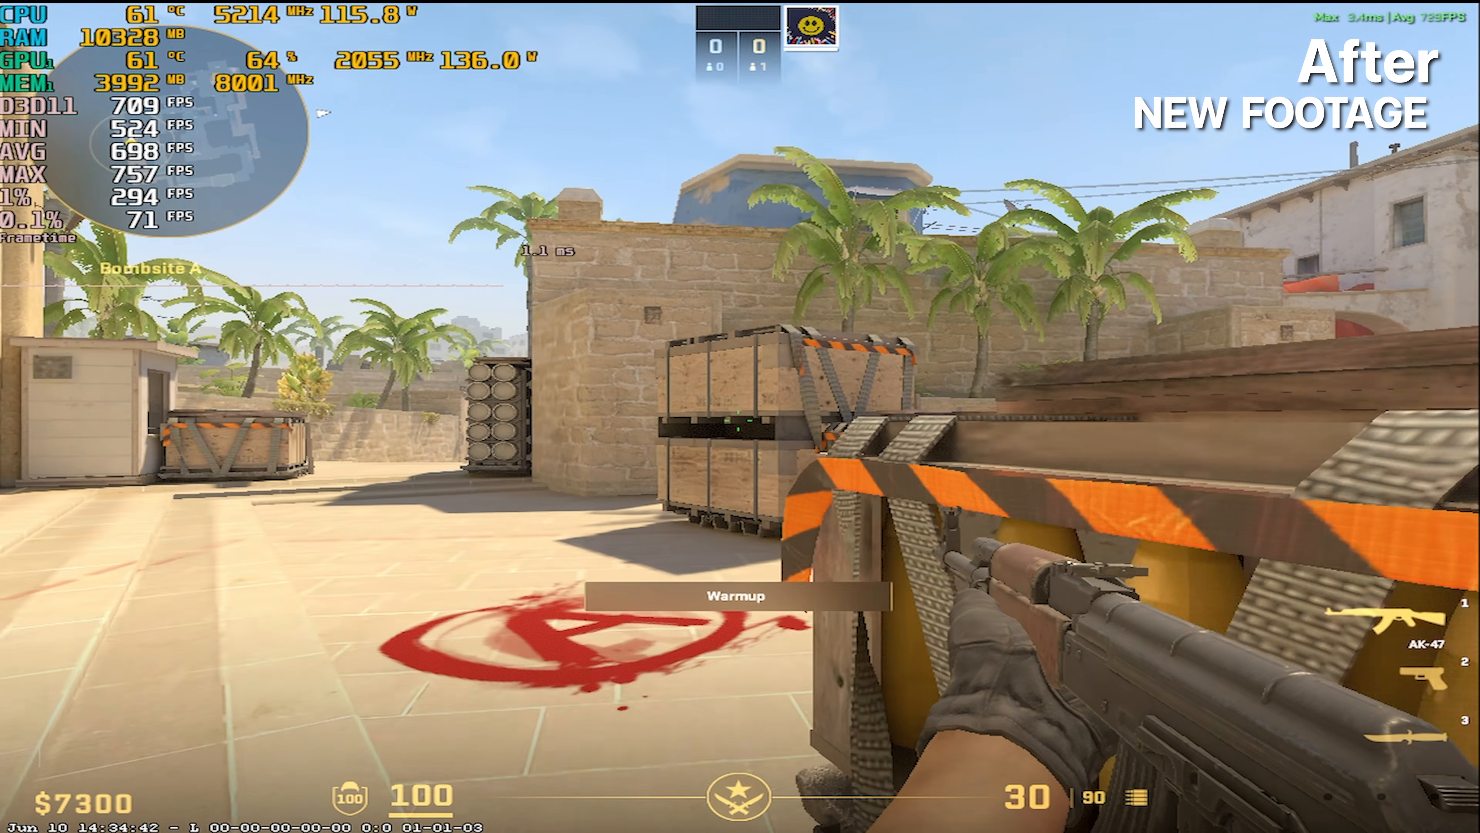
{"action": "key", "text": "w"}
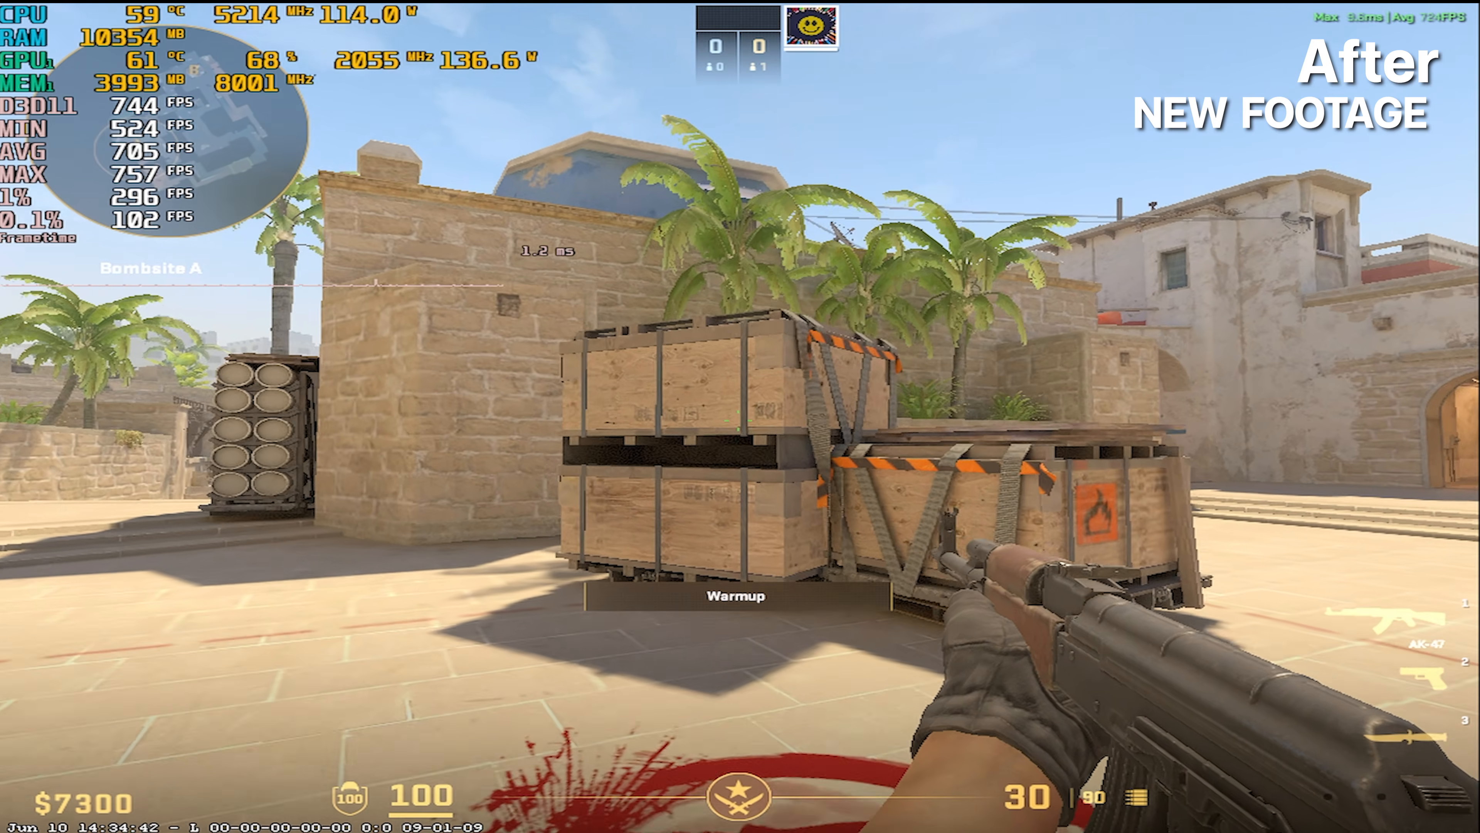
{"action": "key", "text": "a"}
{"action": "key", "text": "a"}
{"action": "key", "text": "s"}
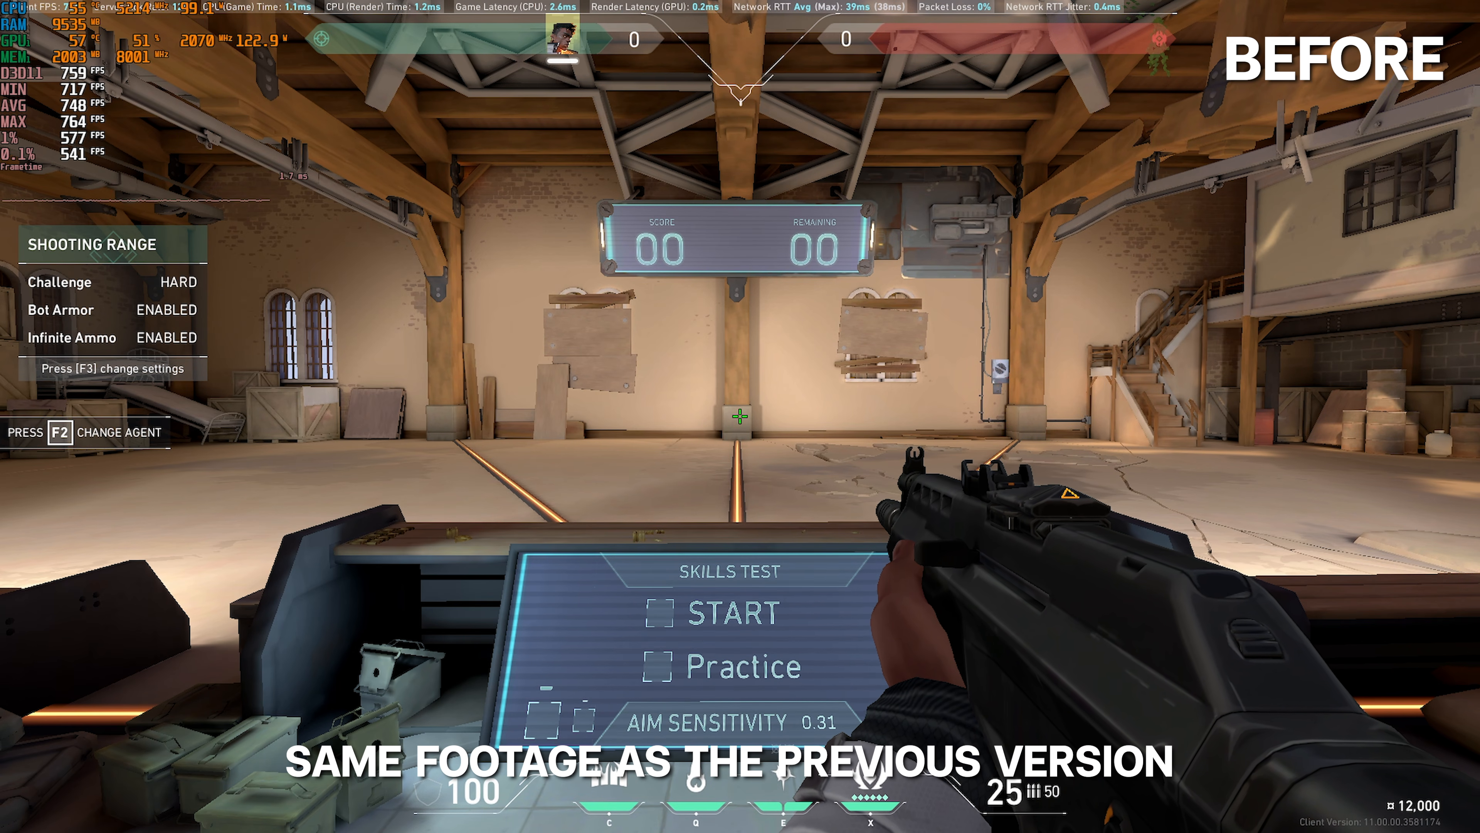
{"action": "key", "text": "w"}
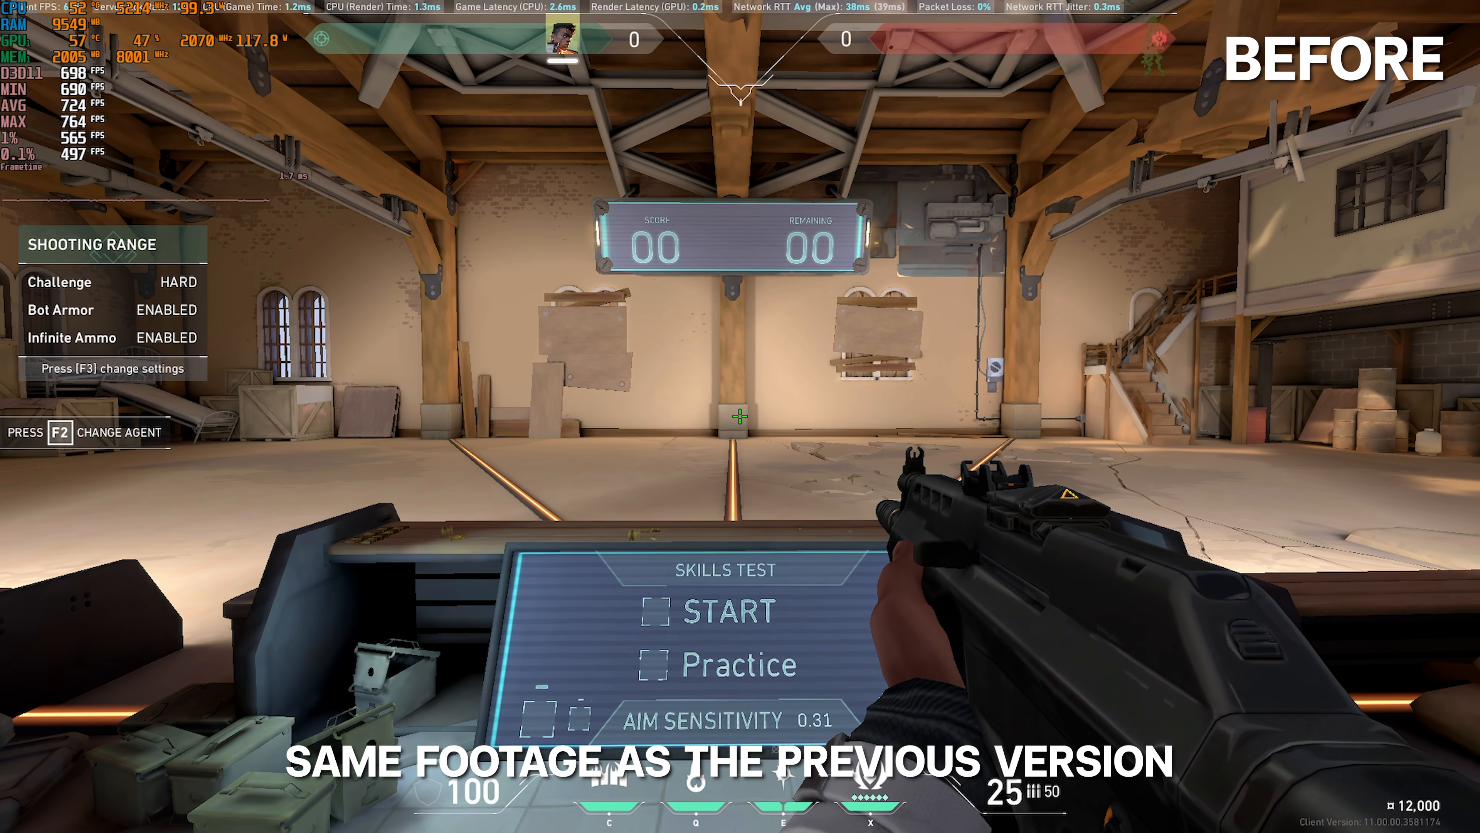
{"action": "left_click", "coordinate": [740, 416]}
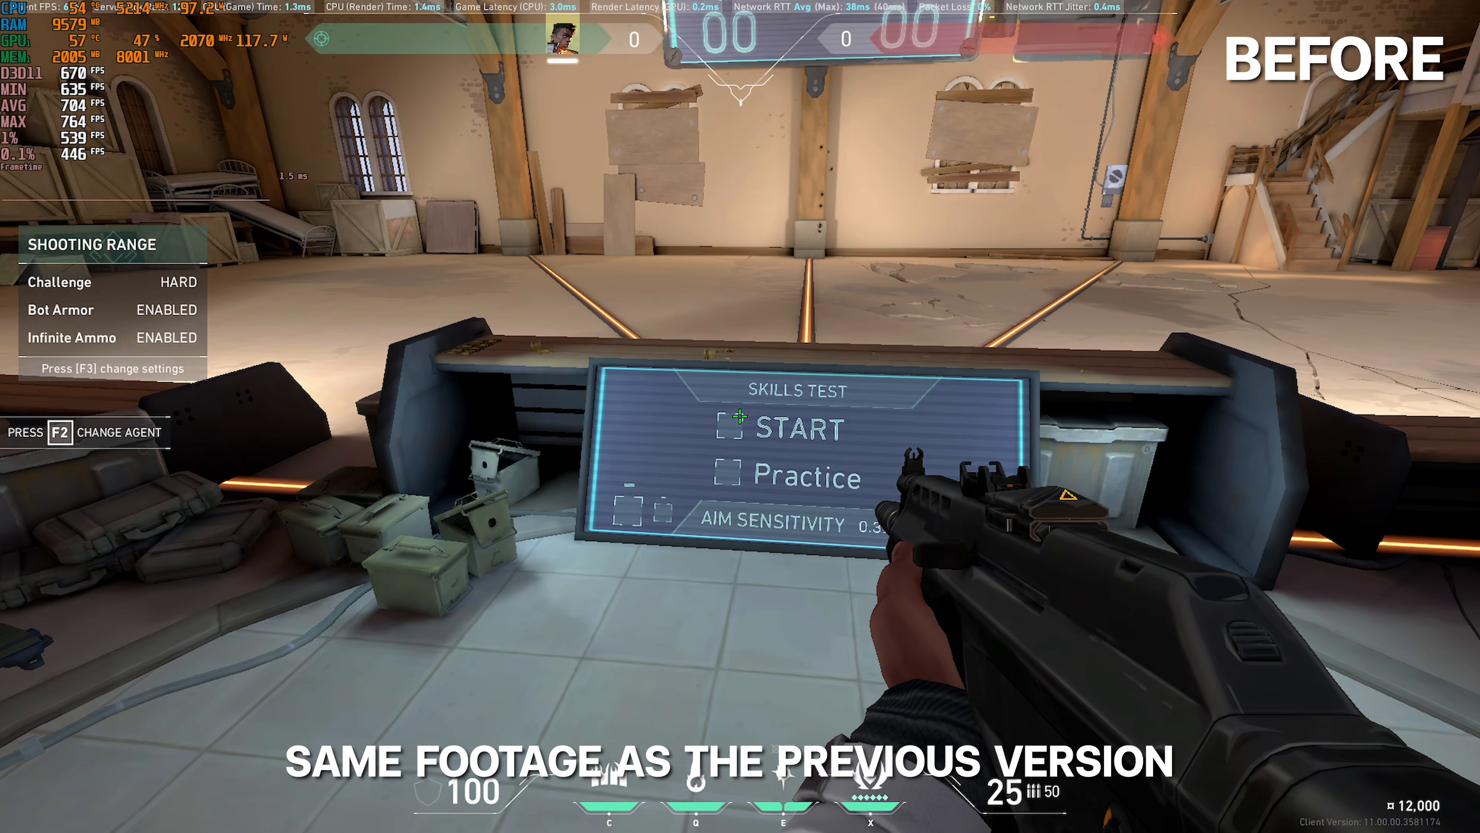
{"action": "left_click", "coordinate": [741, 416]}
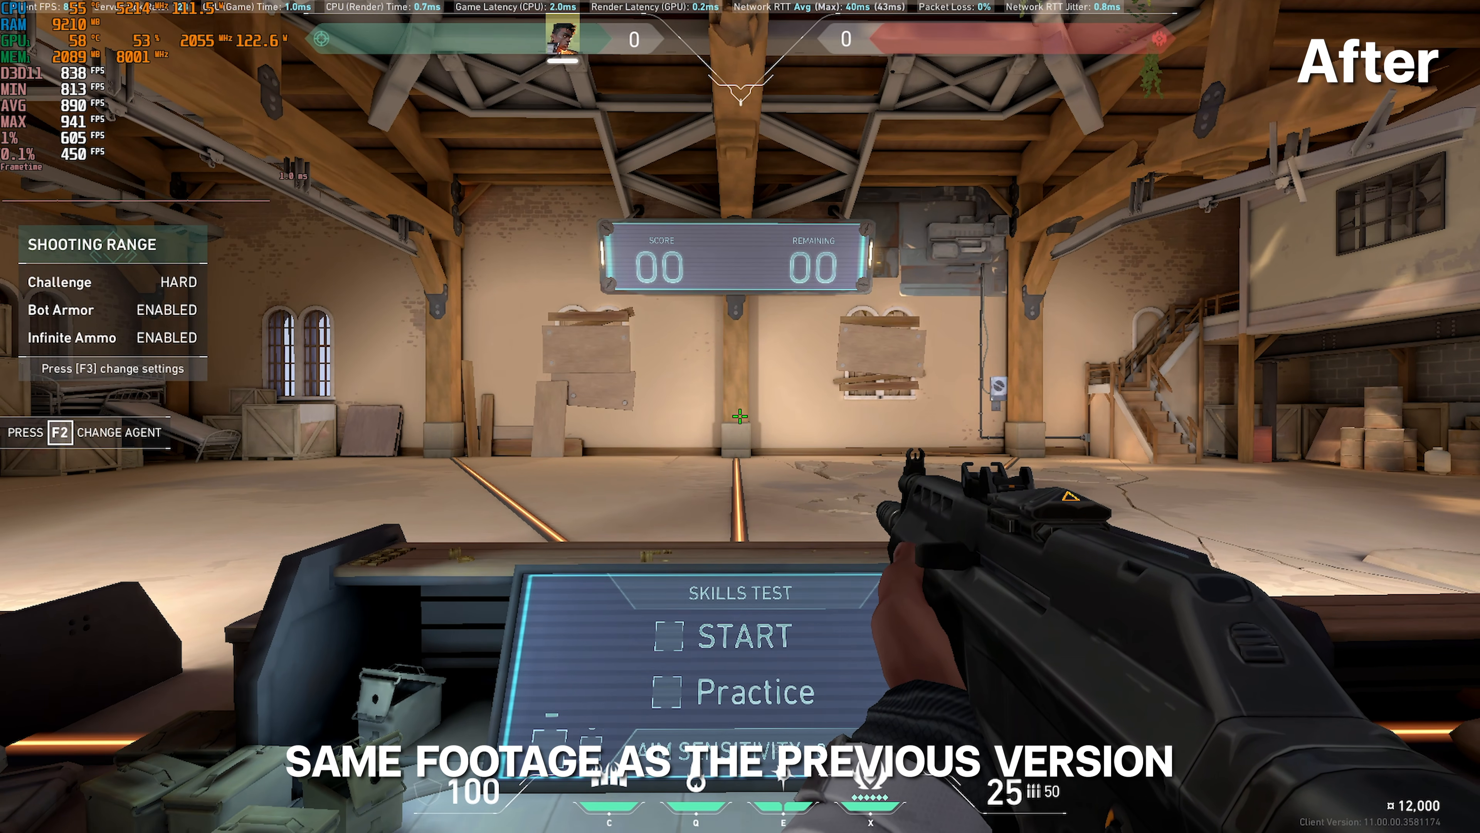
{"action": "left_click", "coordinate": [740, 415]}
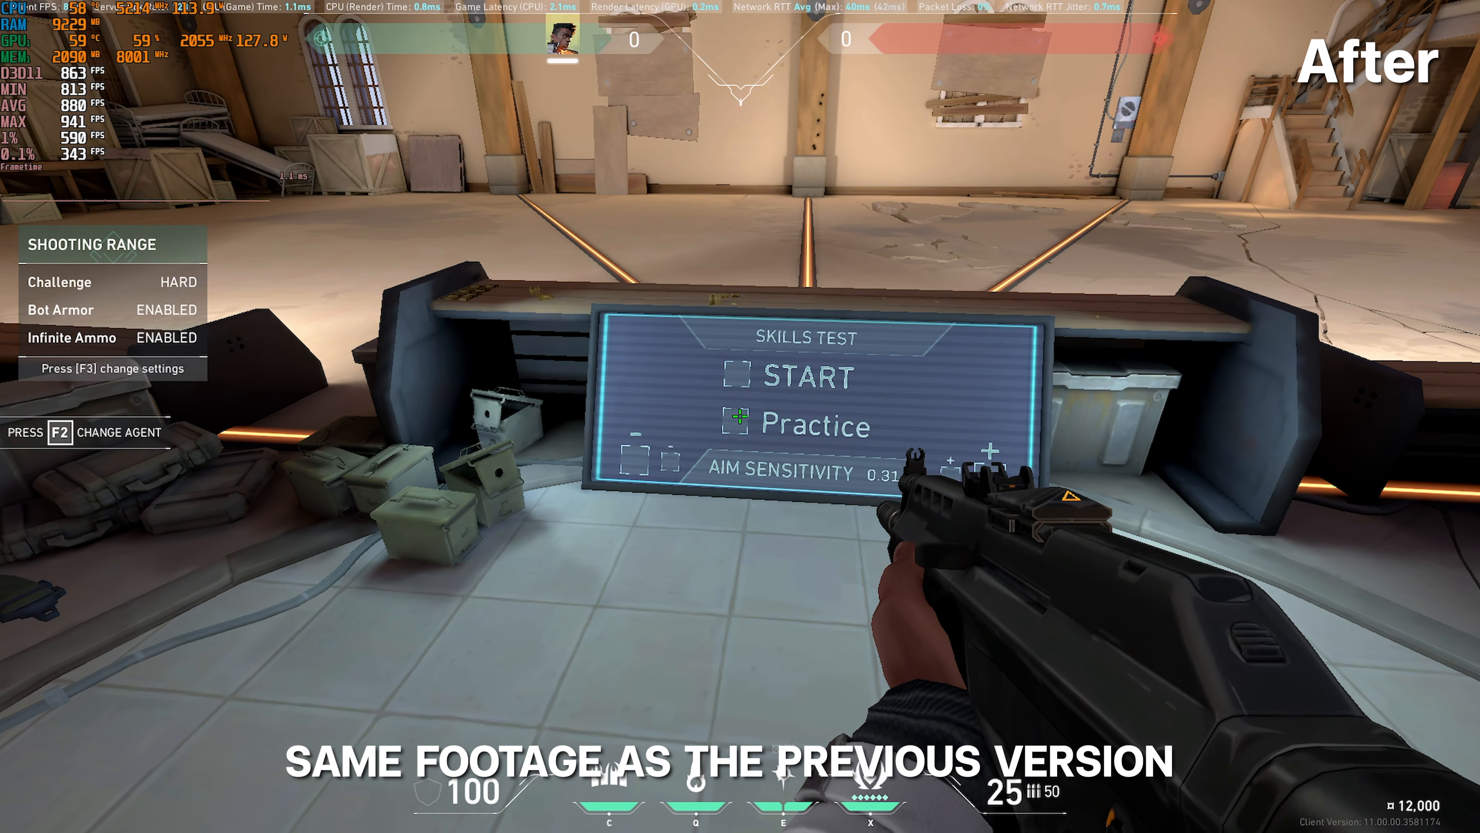
{"action": "left_click", "coordinate": [740, 416]}
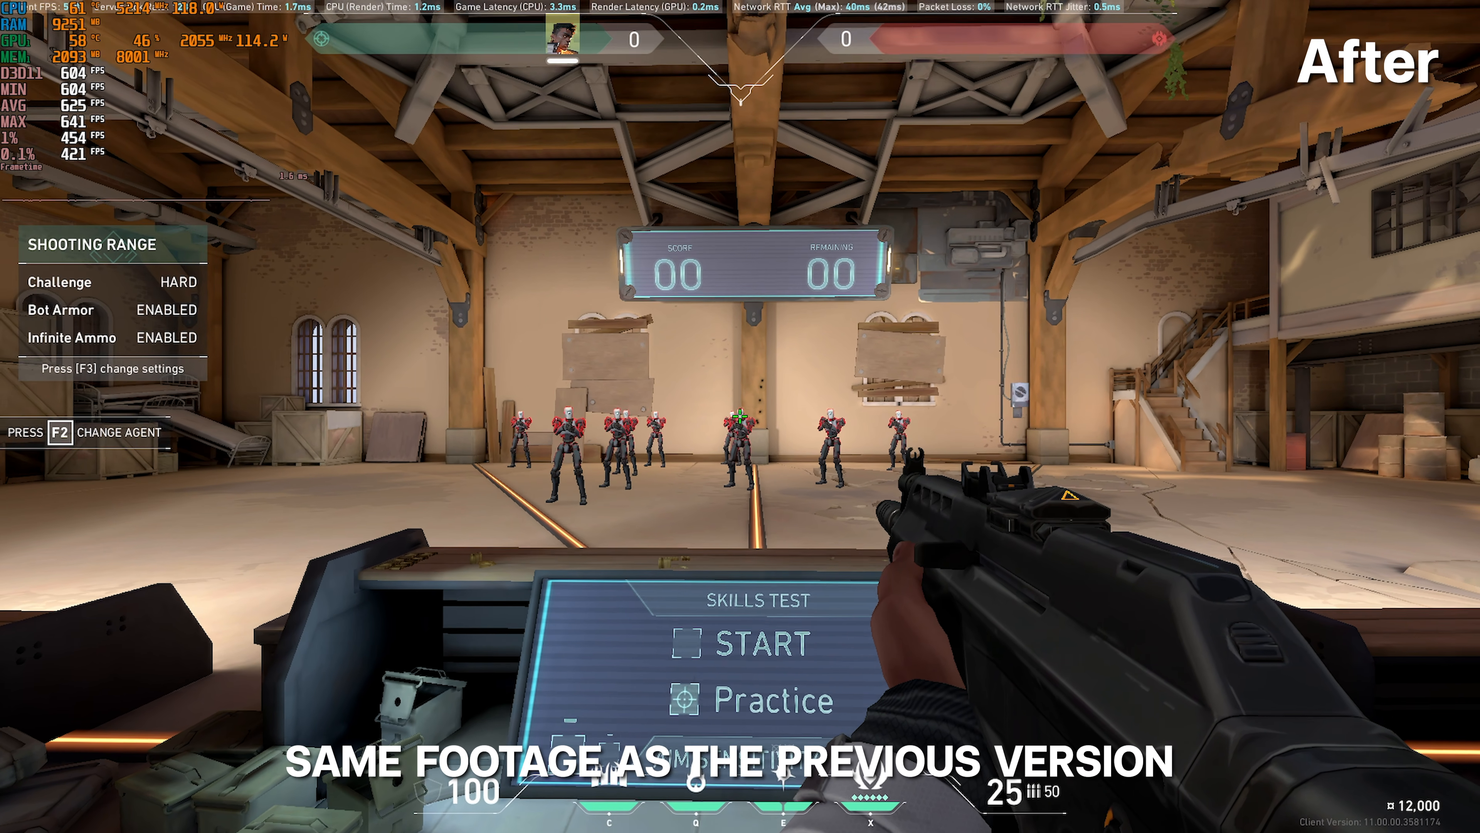
{"action": "left_click", "coordinate": [740, 415]}
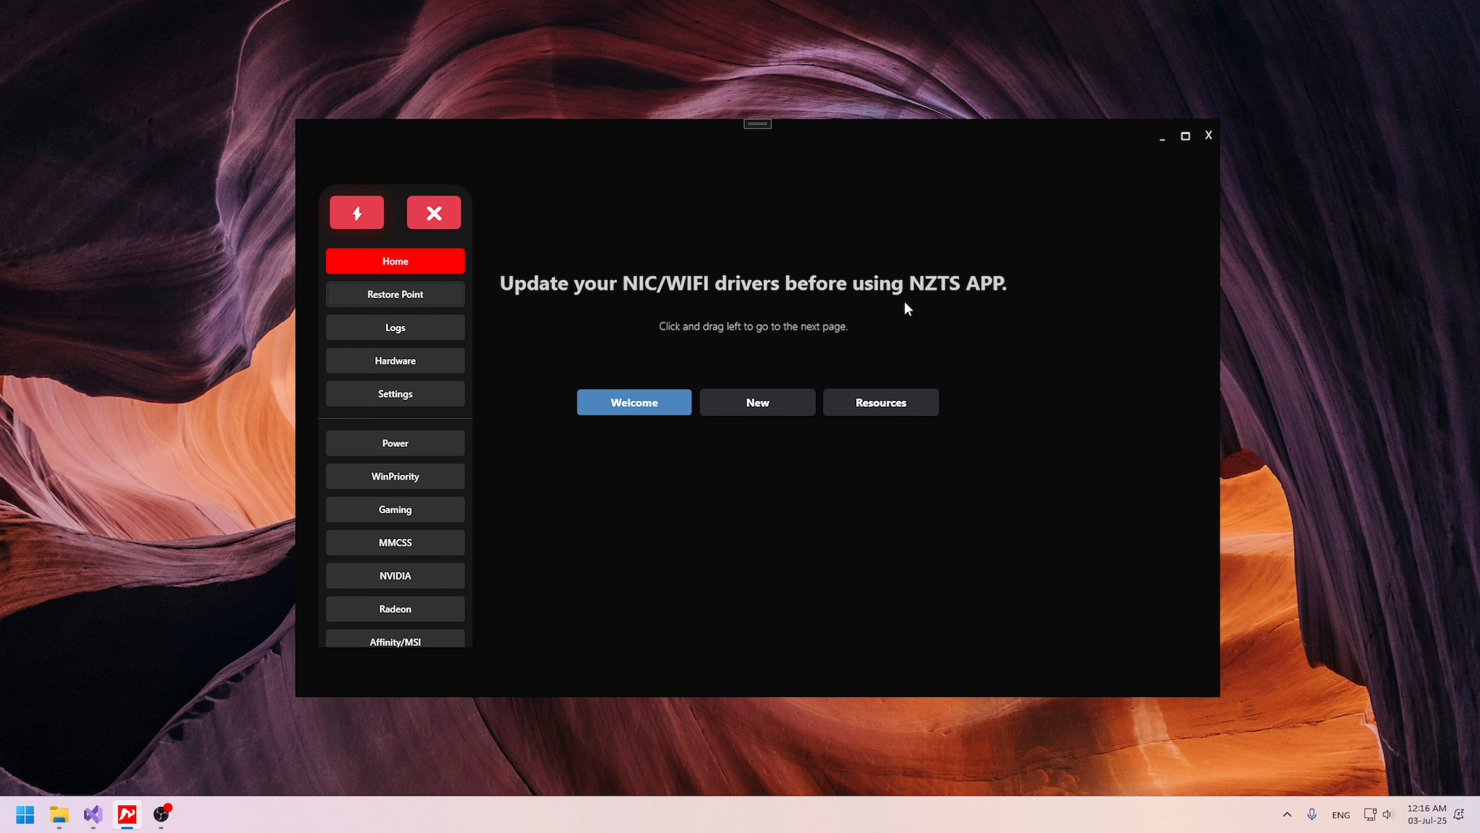
Open the Windows restore point settings and bring up the protection configuration for drive M2 (G:).
{"action": "left_click", "coordinate": [458, 310]}
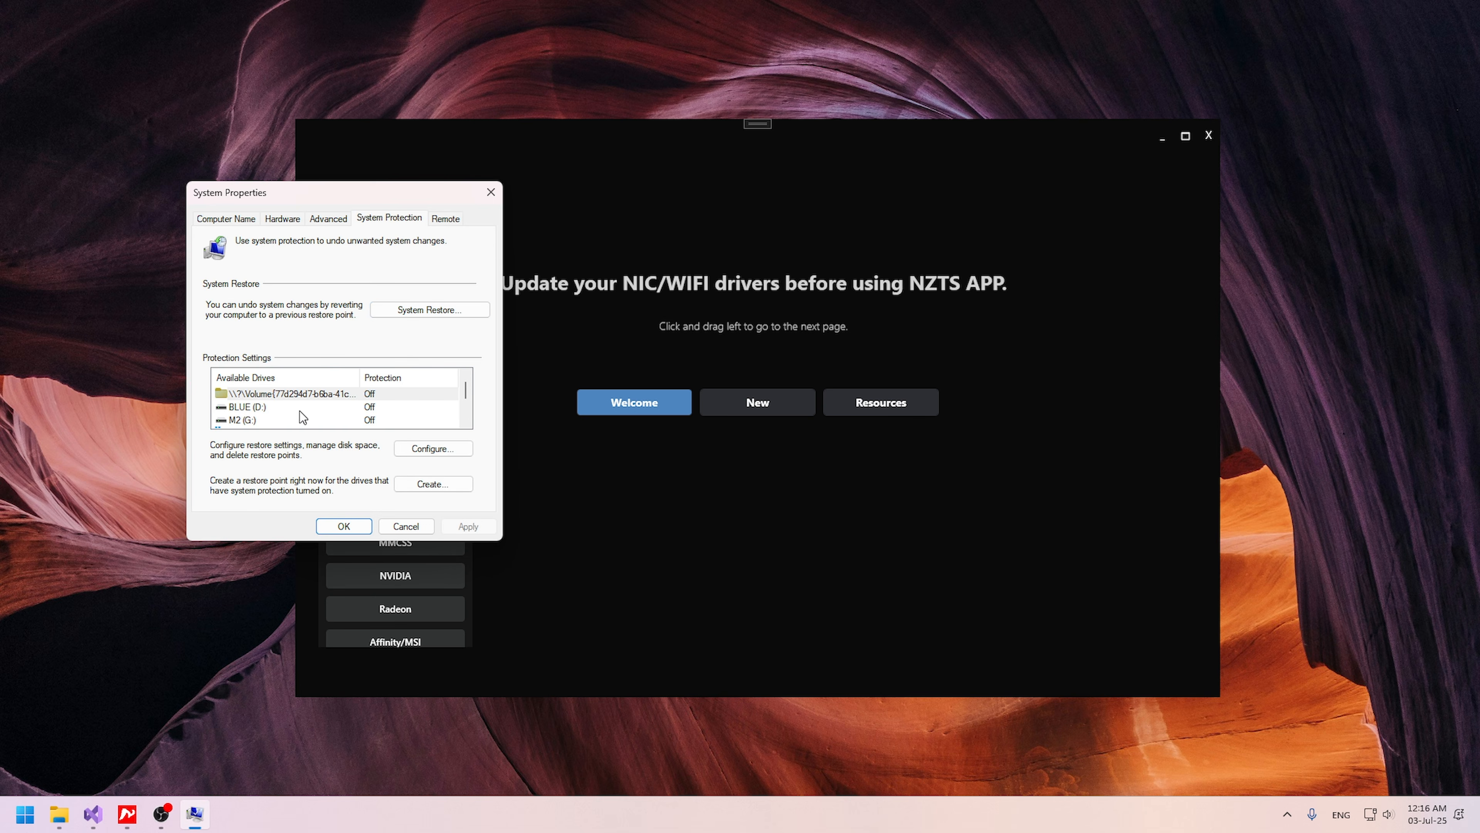
{"action": "scroll", "coordinate": [291, 410], "scroll_direction": "down", "scroll_amount": 1}
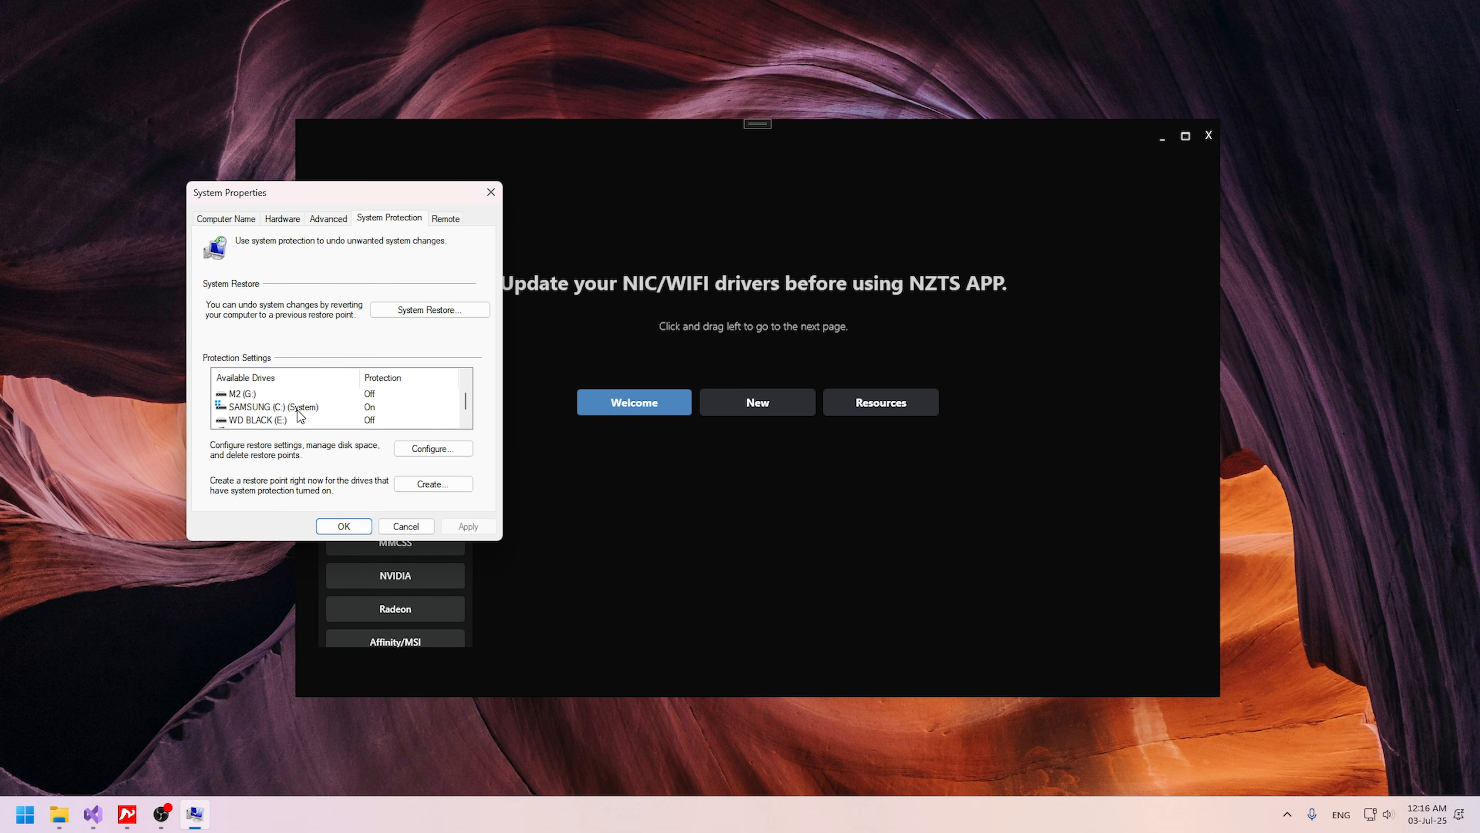
{"action": "left_click", "coordinate": [315, 404]}
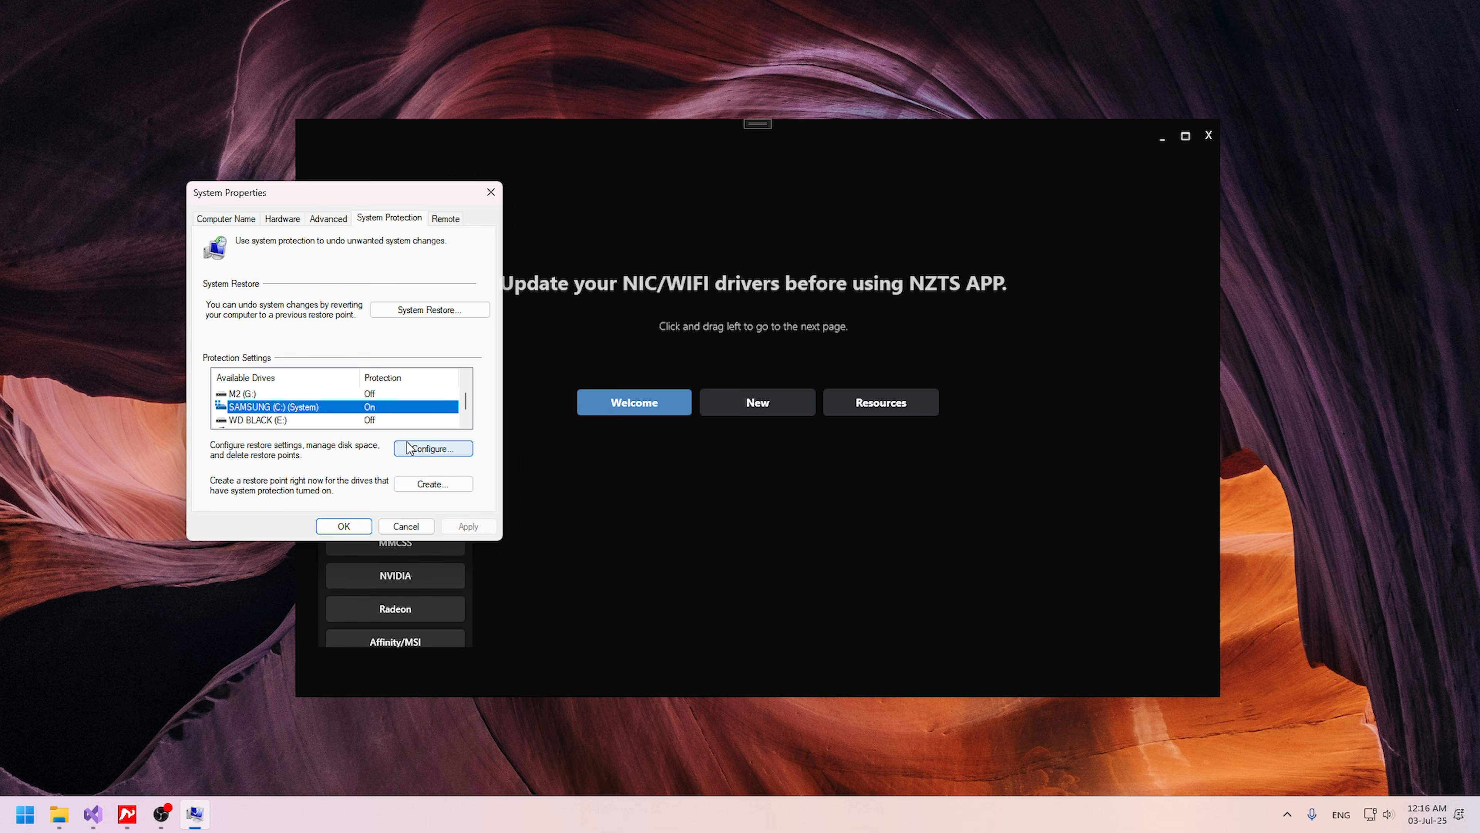
{"action": "key", "text": "Up"}
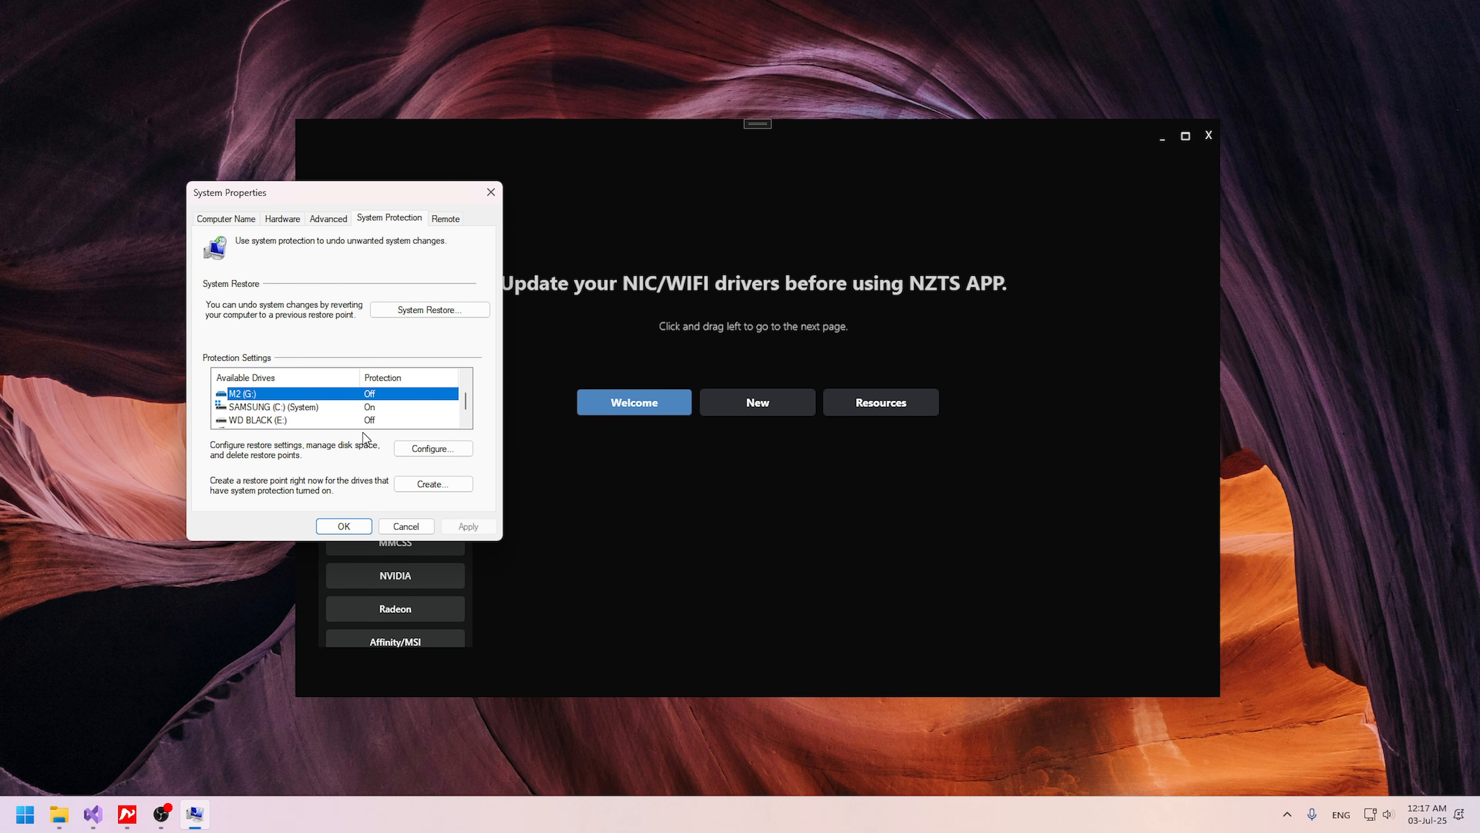
{"action": "left_click", "coordinate": [319, 420]}
{"action": "left_click", "coordinate": [319, 398]}
{"action": "left_click", "coordinate": [436, 449]}
{"action": "left_click_drag", "start_coordinate": [448, 242], "coordinate": [626, 226]}
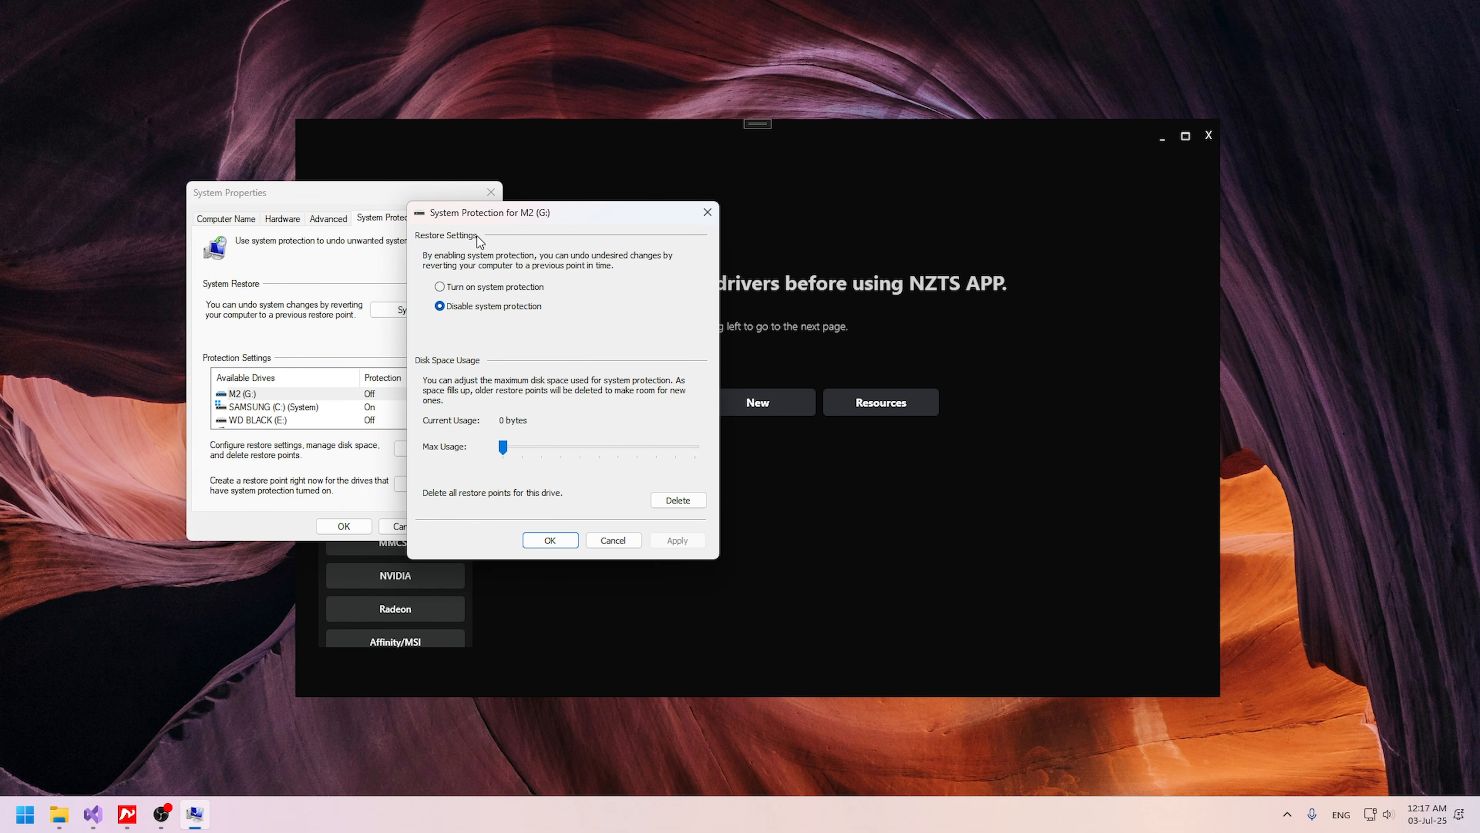
Try to turn on system protection for drive M2 (G:) with maximum disk usage of 5% (11.64 GB).
{"action": "left_click", "coordinate": [440, 286]}
{"action": "left_click", "coordinate": [524, 447]}
{"action": "left_click_drag", "start_coordinate": [524, 449], "coordinate": [511, 449]}
{"action": "left_click", "coordinate": [677, 540]}
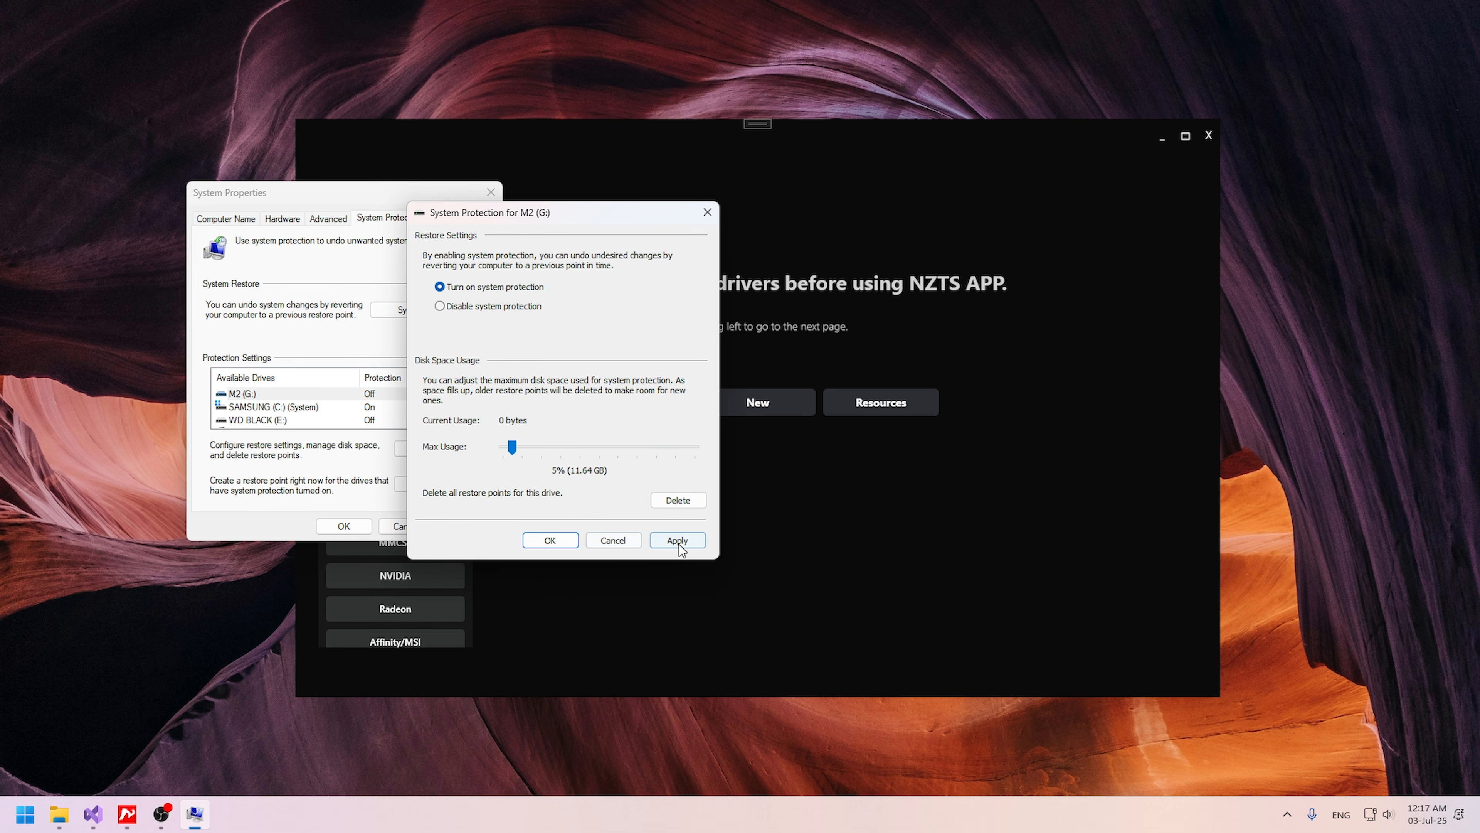
{"action": "left_click", "coordinate": [550, 541]}
Start a restore point described as "dsgsd", cancel it and close System Properties without changes.
{"action": "left_click", "coordinate": [430, 483]}
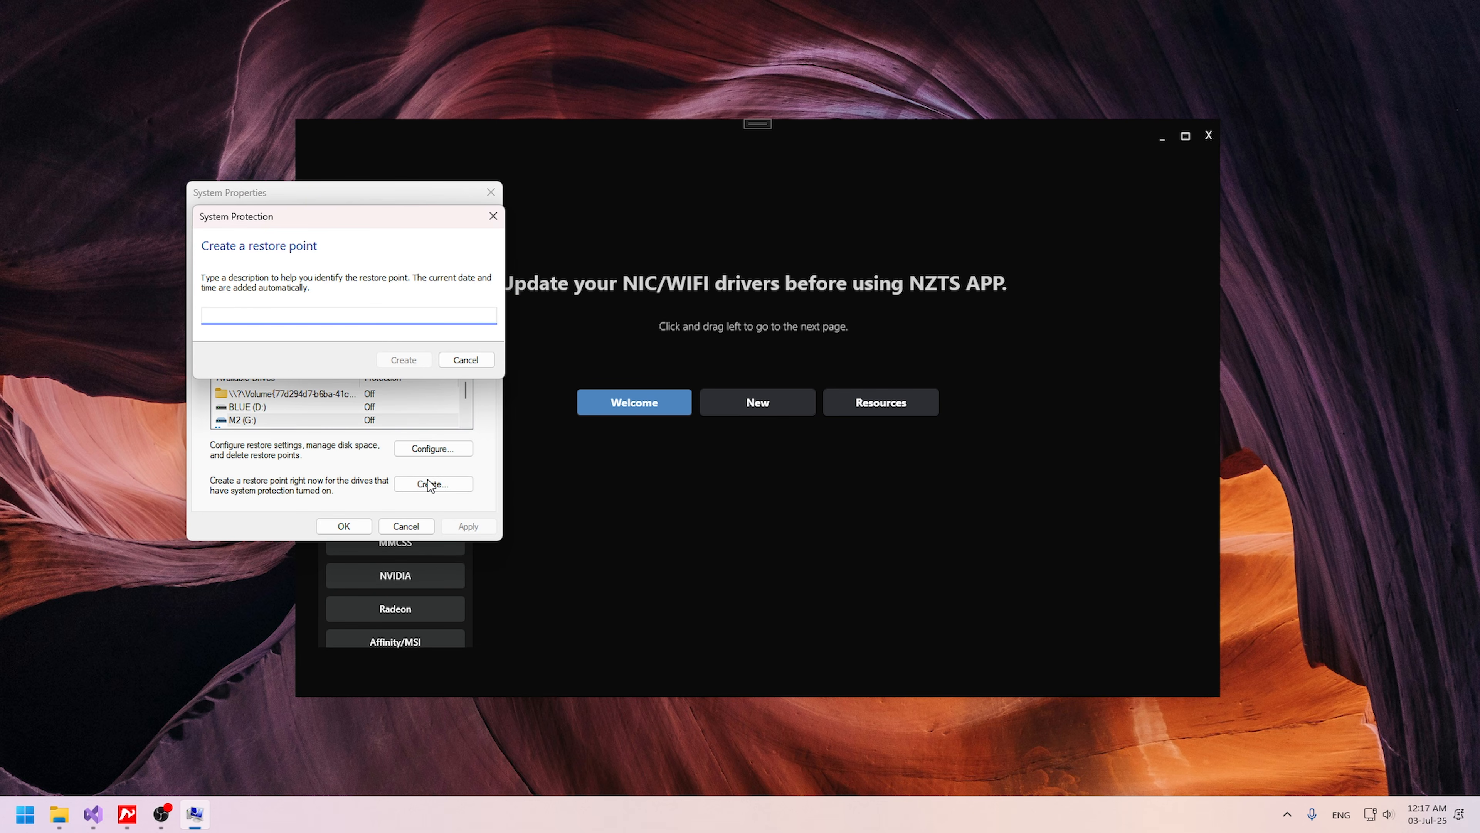
{"action": "type", "text": "dsgsd"}
{"action": "left_click", "coordinate": [467, 361]}
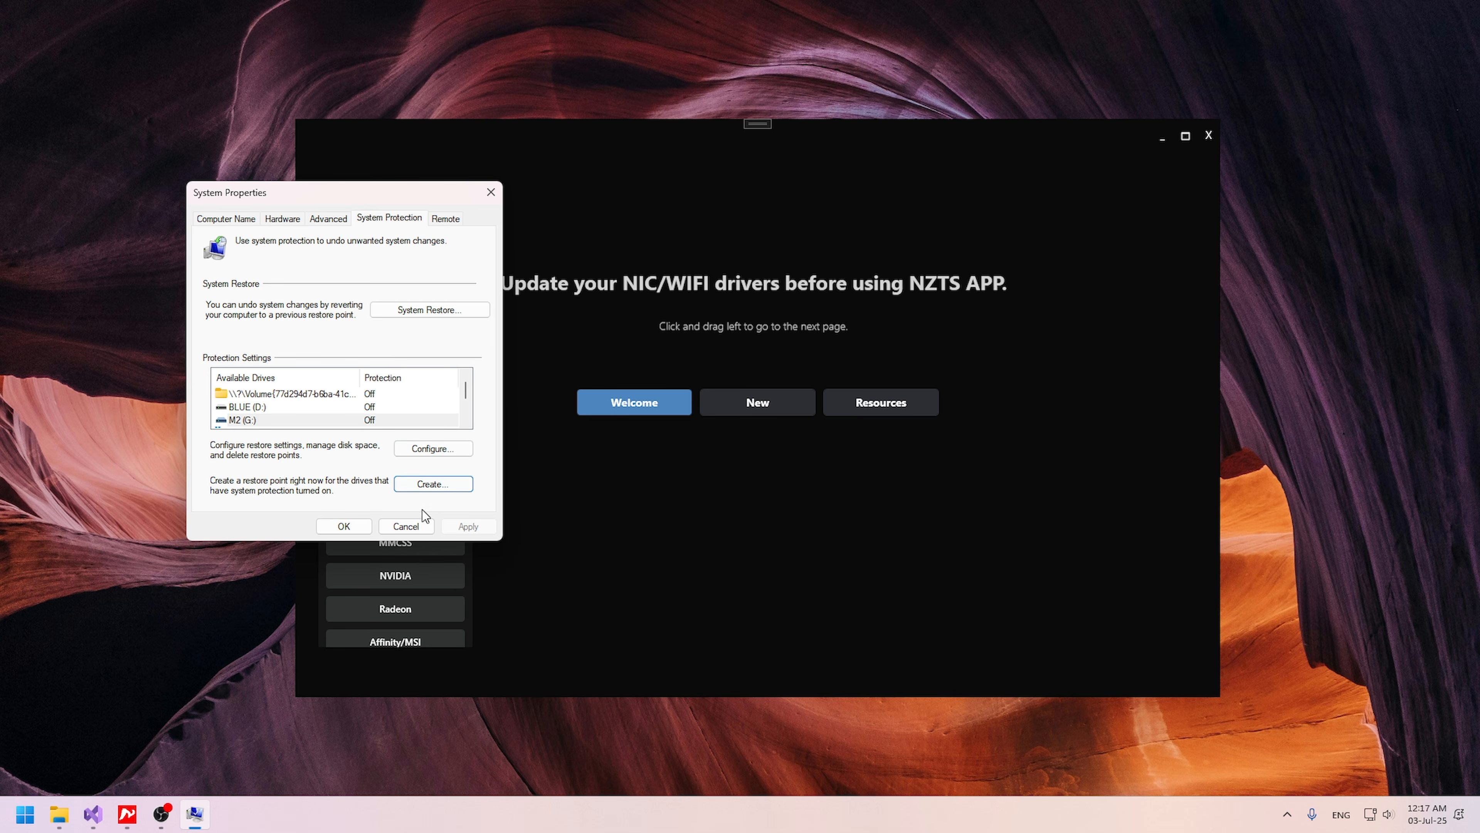
{"action": "left_click", "coordinate": [420, 526]}
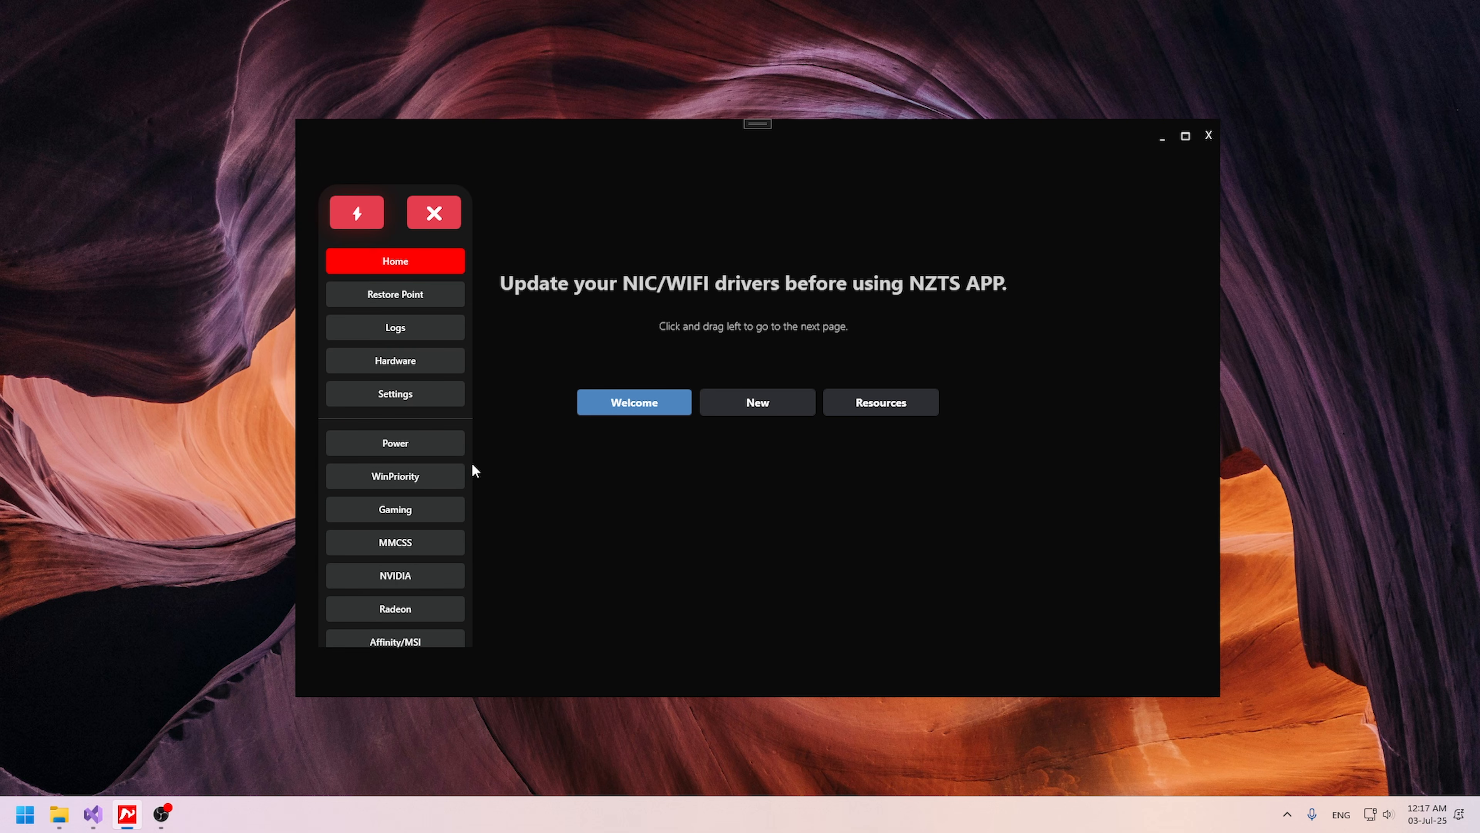
Apply Quick Boost to the system and dismiss its message.
{"action": "left_click", "coordinate": [357, 223]}
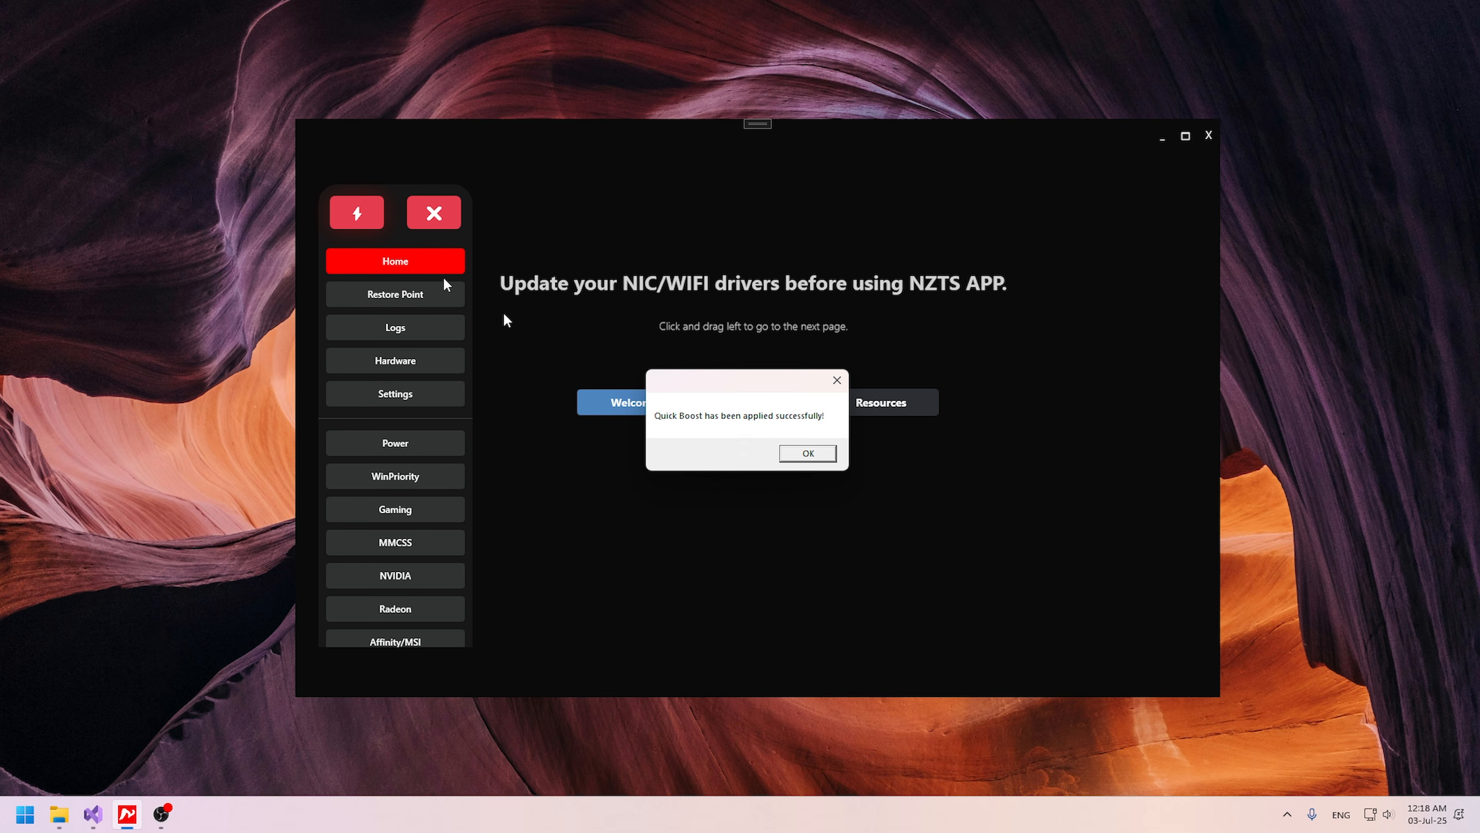
{"action": "left_click", "coordinate": [806, 455]}
{"action": "left_click", "coordinate": [810, 466]}
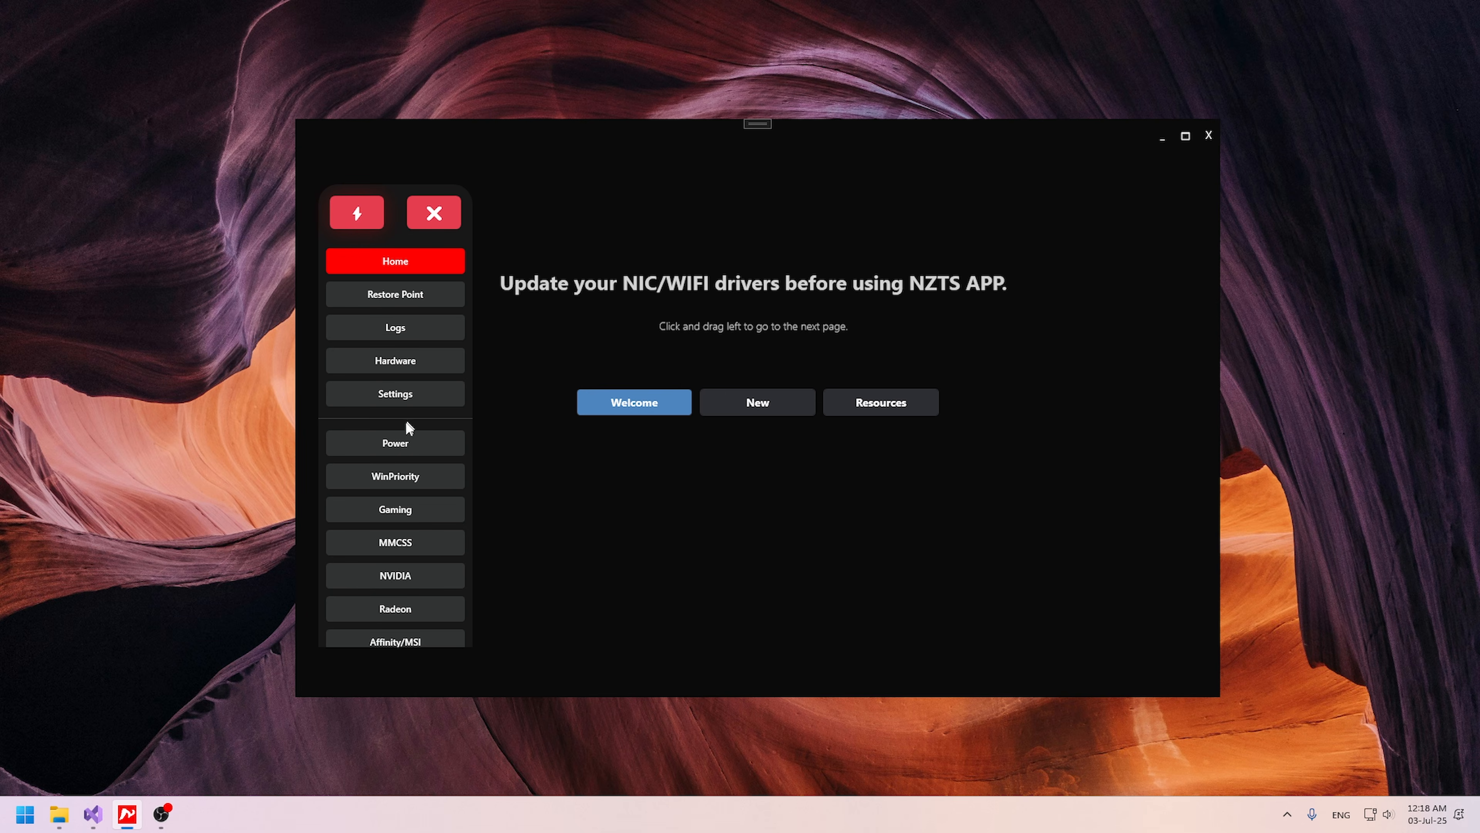
Examine which Power, WinPriority, Gaming and MMCSS options Quick Boost covers, including the second WinPriority page.
{"action": "left_click", "coordinate": [447, 474]}
{"action": "left_click", "coordinate": [443, 452]}
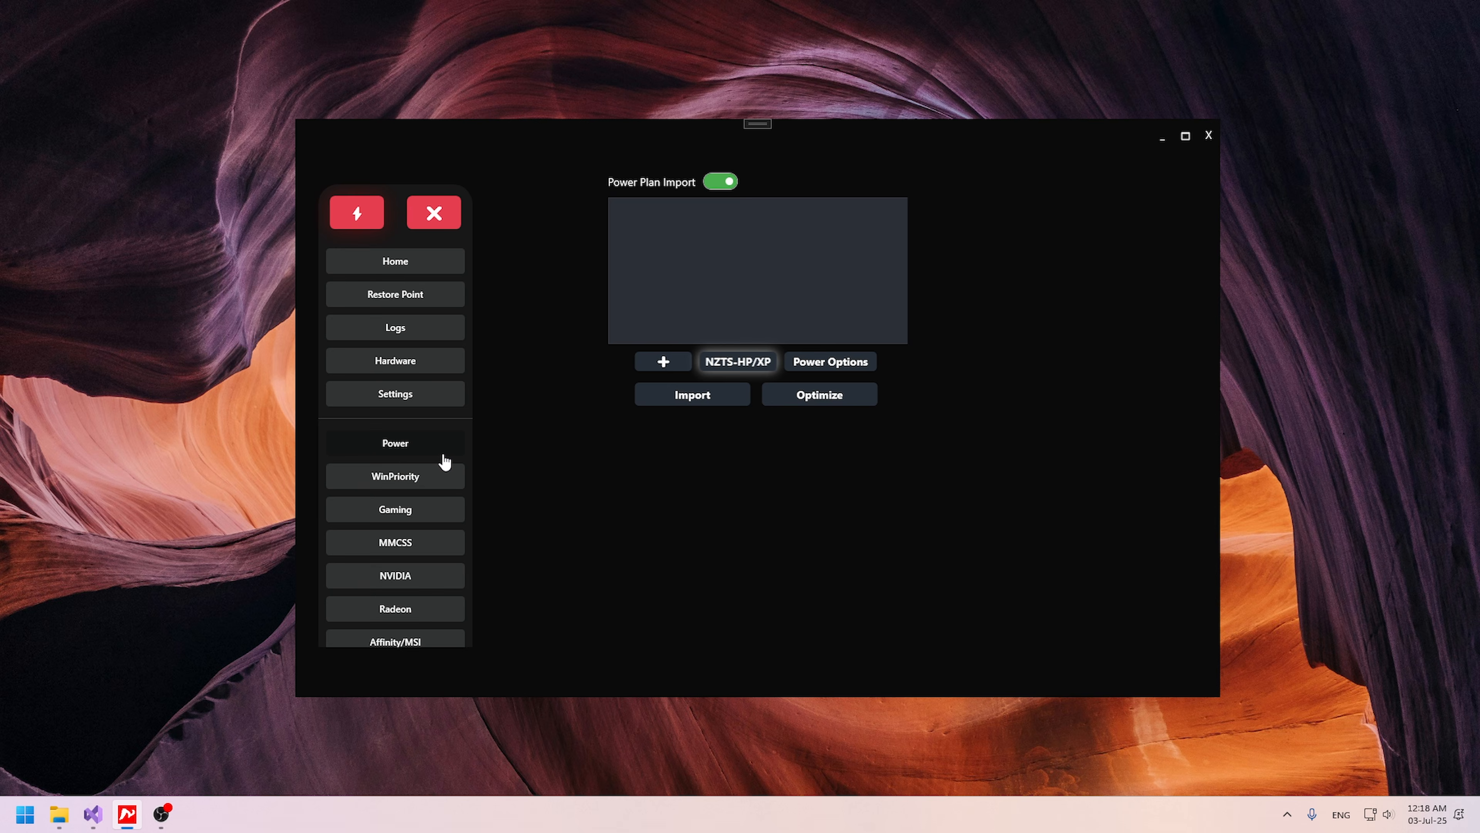
{"action": "left_click", "coordinate": [445, 484]}
{"action": "left_click", "coordinate": [803, 413]}
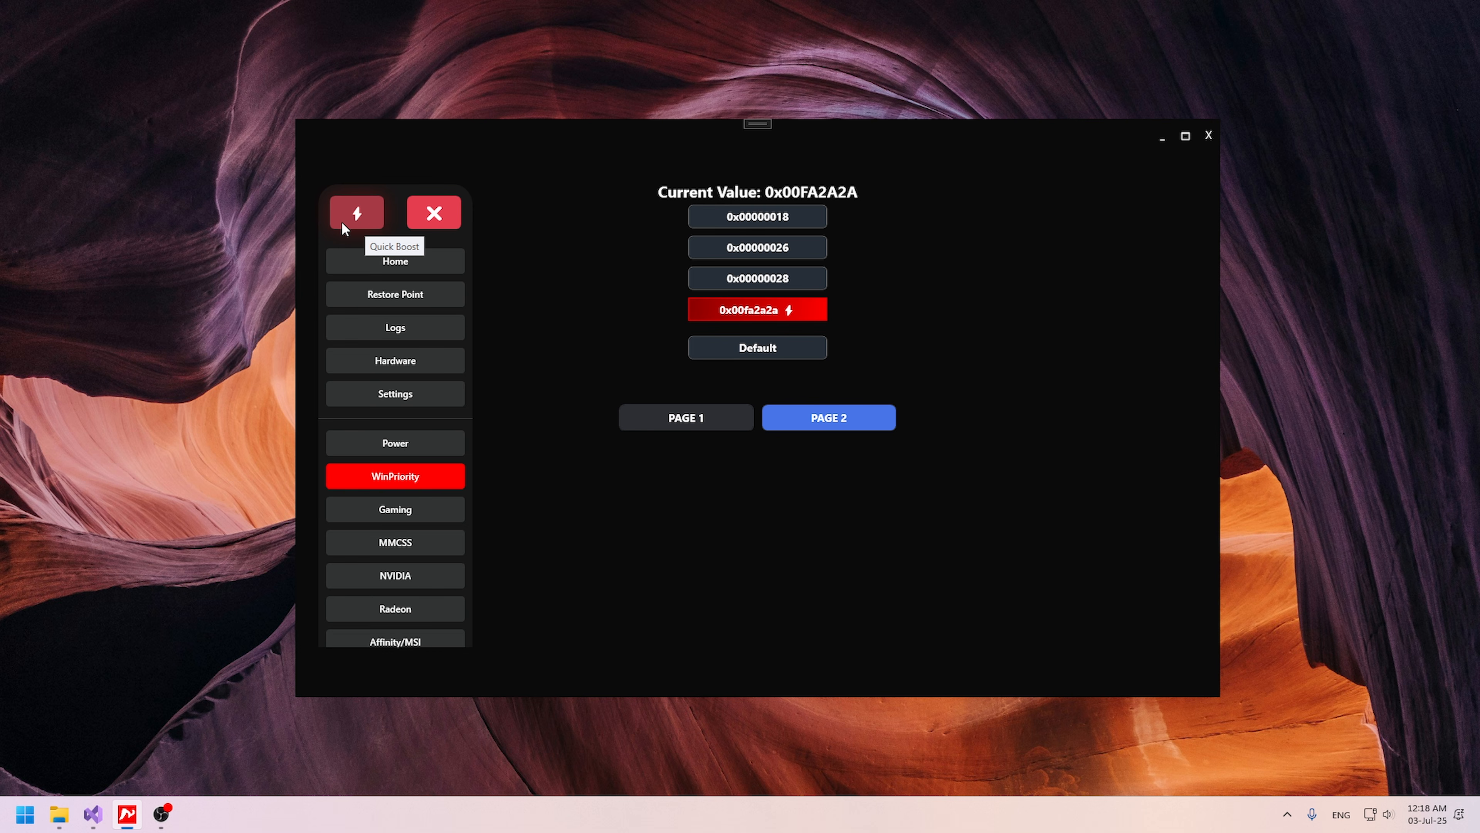
{"action": "left_click", "coordinate": [425, 509]}
{"action": "left_click", "coordinate": [436, 542]}
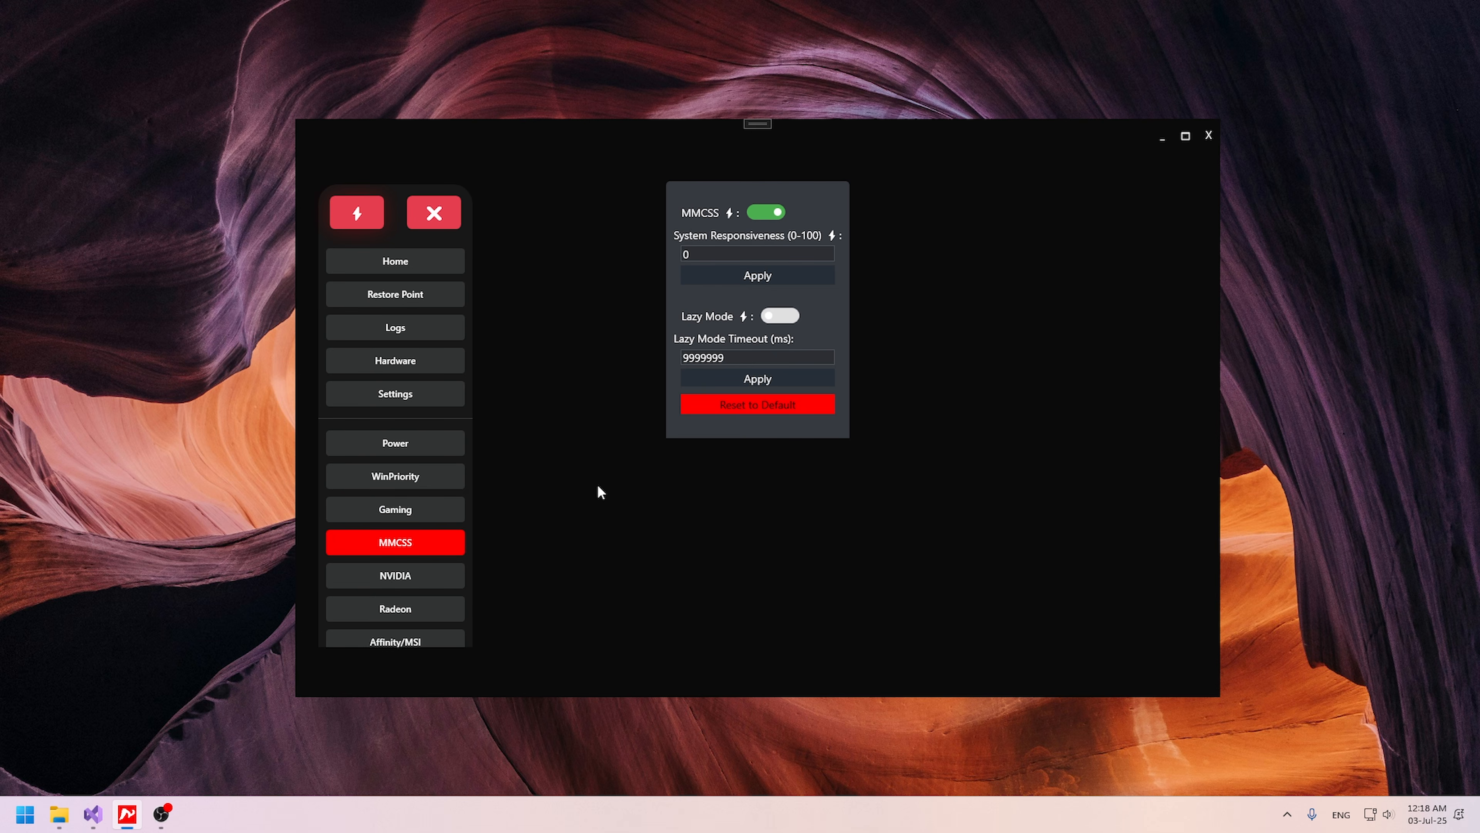
Examine the NVIDIA, Radeon and General Memory Optimizations options marked for Quick Boost, and return to the home page.
{"action": "left_click", "coordinate": [440, 577]}
{"action": "scroll", "coordinate": [661, 390], "scroll_direction": "down", "scroll_amount": 1}
{"action": "left_click", "coordinate": [464, 602]}
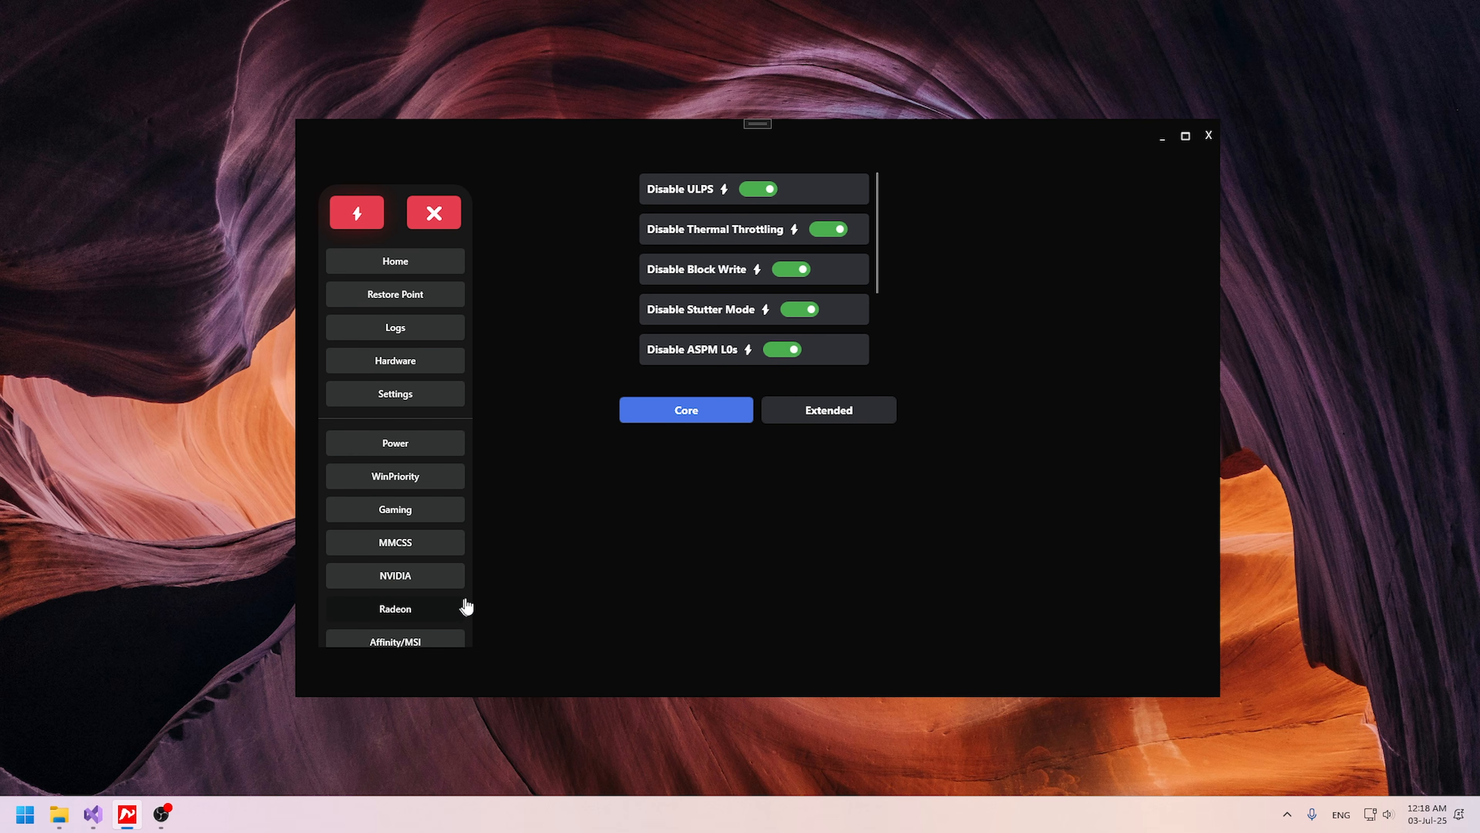
{"action": "scroll", "coordinate": [434, 571], "scroll_direction": "down", "scroll_amount": 1}
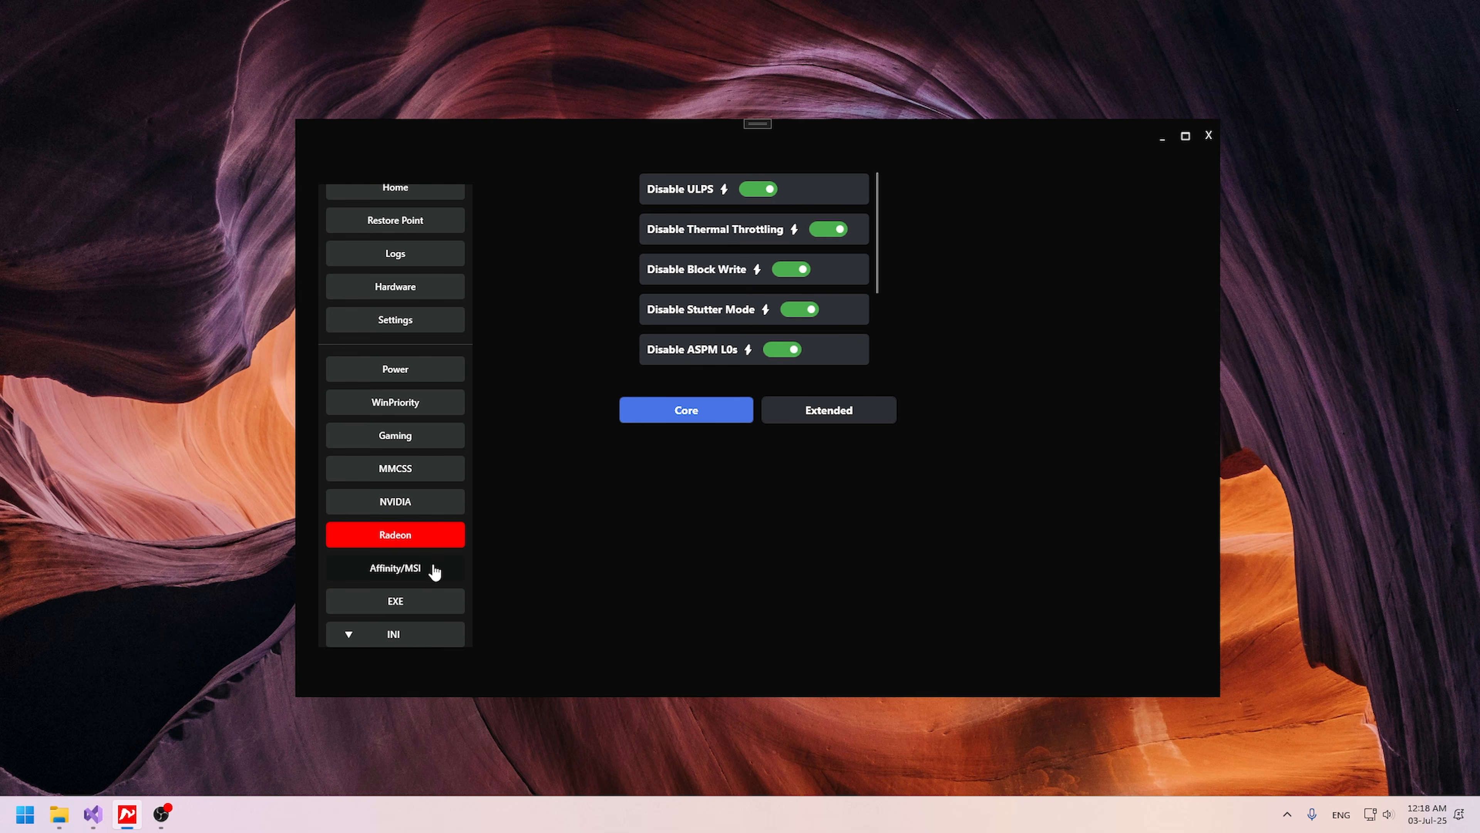
{"action": "scroll", "coordinate": [440, 605], "scroll_direction": "down", "scroll_amount": 1}
{"action": "left_click", "coordinate": [439, 605]}
{"action": "scroll", "coordinate": [415, 274], "scroll_direction": "up", "scroll_amount": 2}
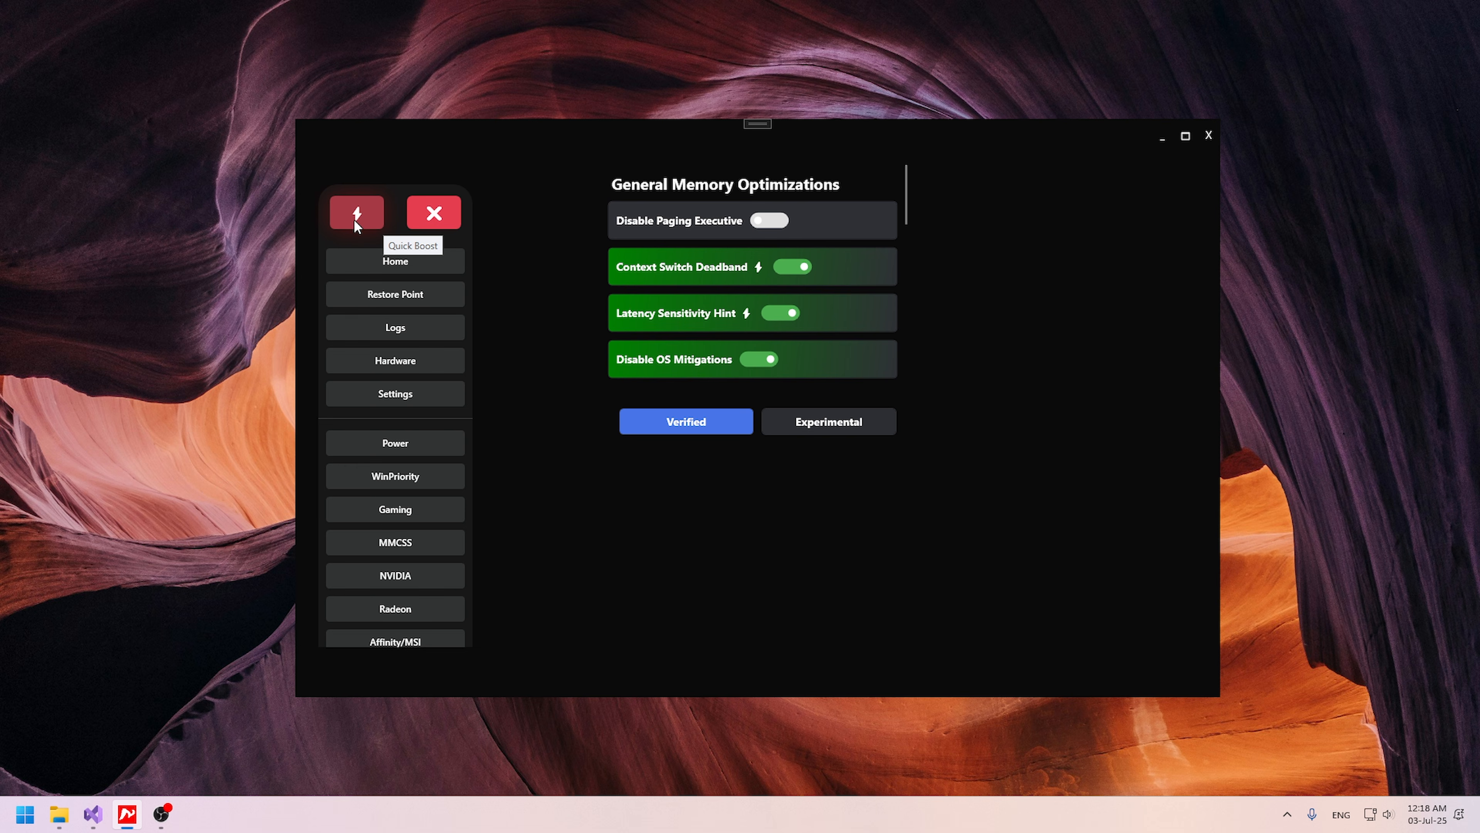
{"action": "left_click", "coordinate": [408, 263]}
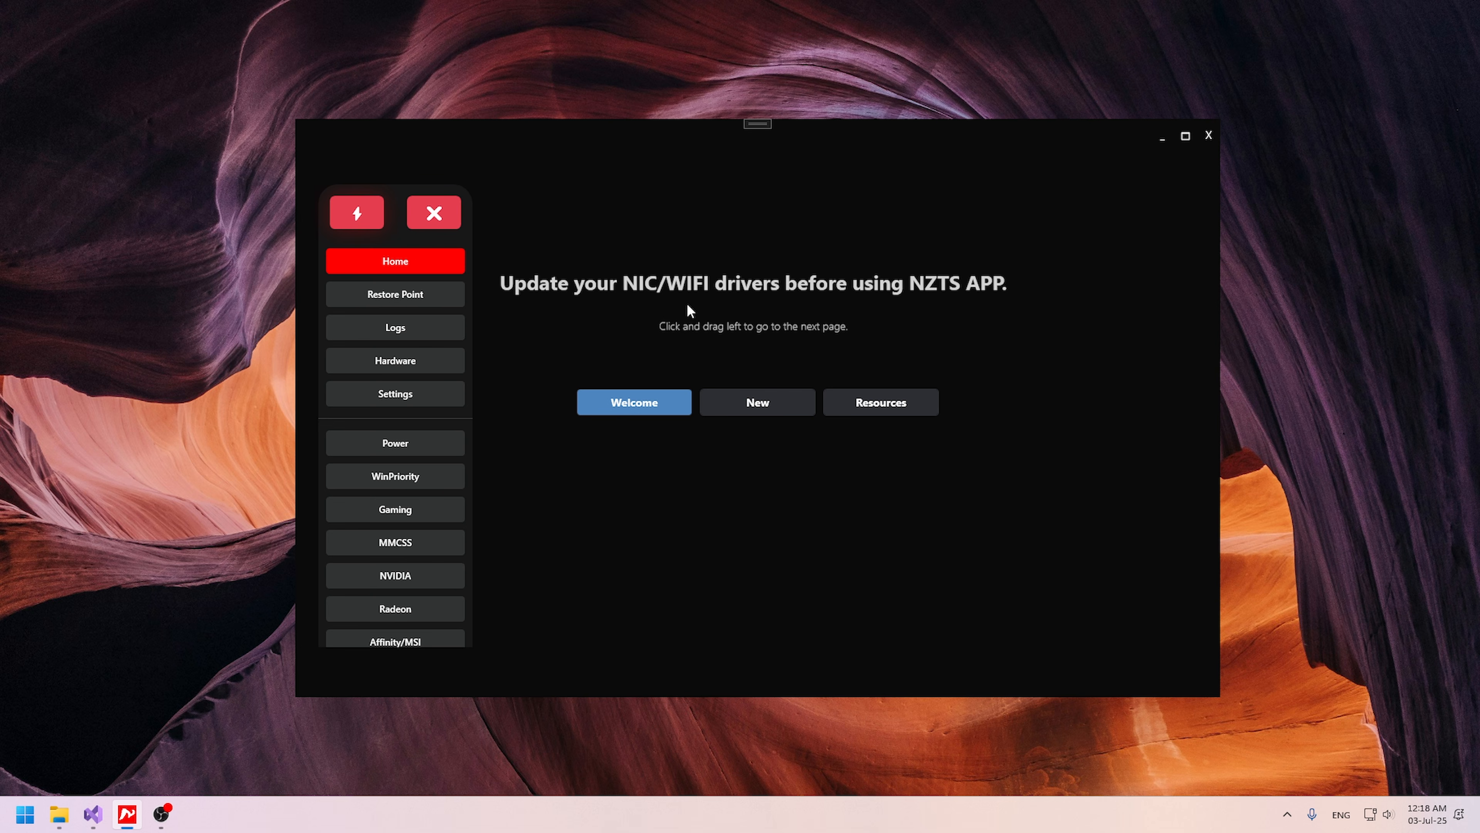
Open Windows Power Options from the Power page, enlarge the window to review all available power plans, and close it.
{"action": "left_click", "coordinate": [445, 435]}
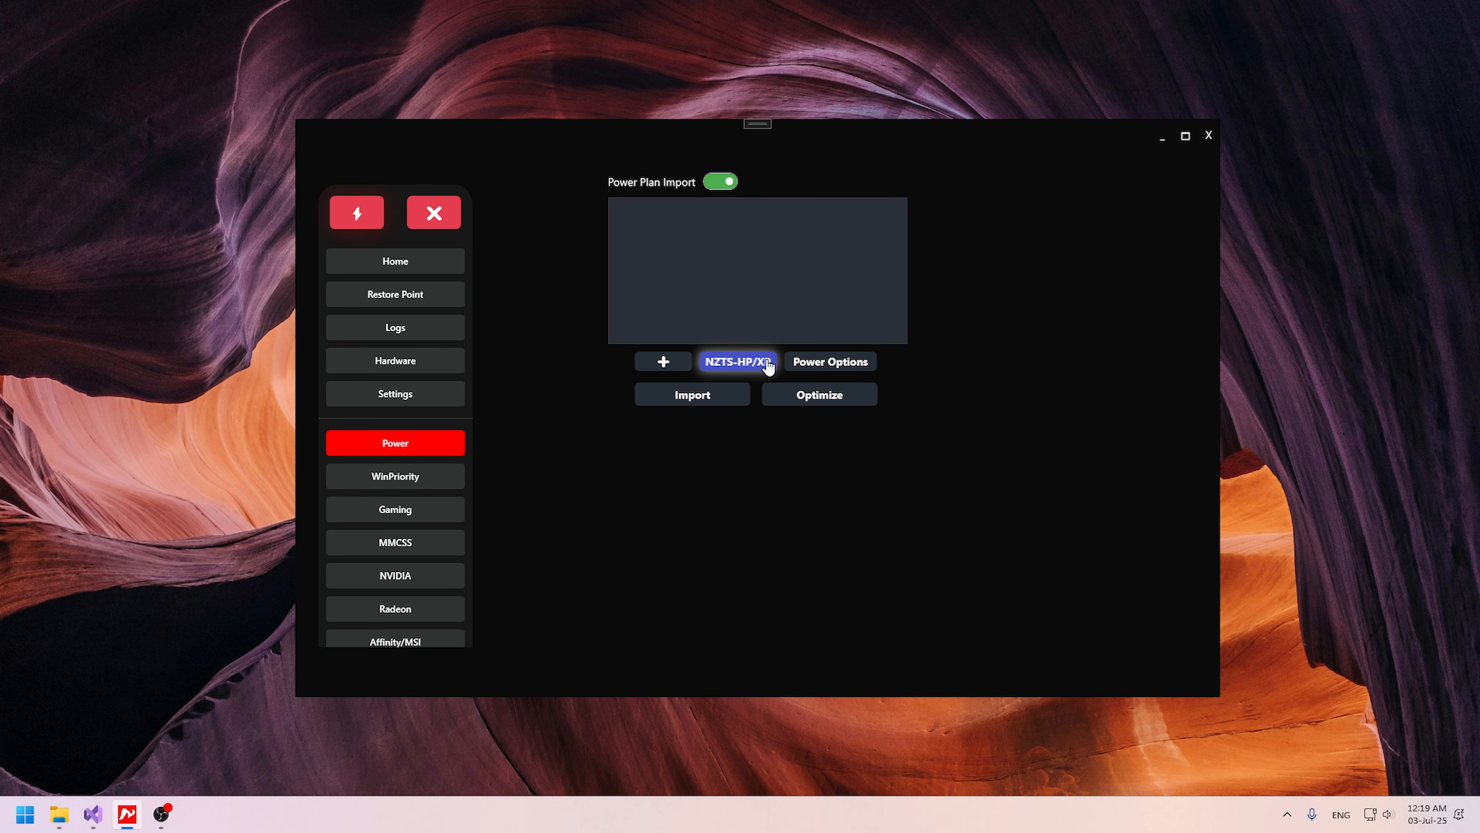
{"action": "left_click", "coordinate": [836, 364]}
{"action": "left_click_drag", "start_coordinate": [968, 225], "coordinate": [959, 192]}
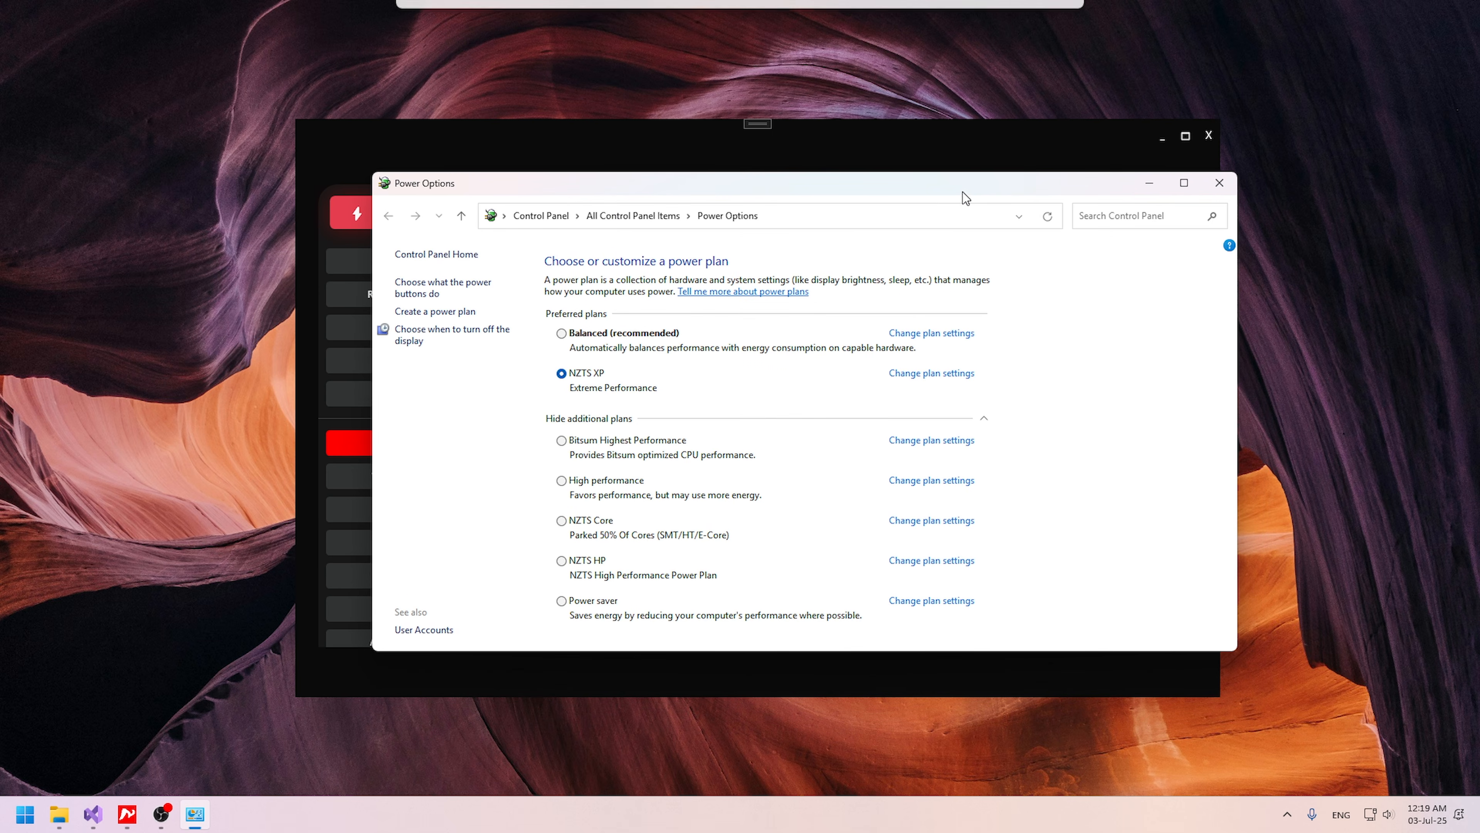
{"action": "left_click_drag", "start_coordinate": [1207, 651], "coordinate": [1209, 687]}
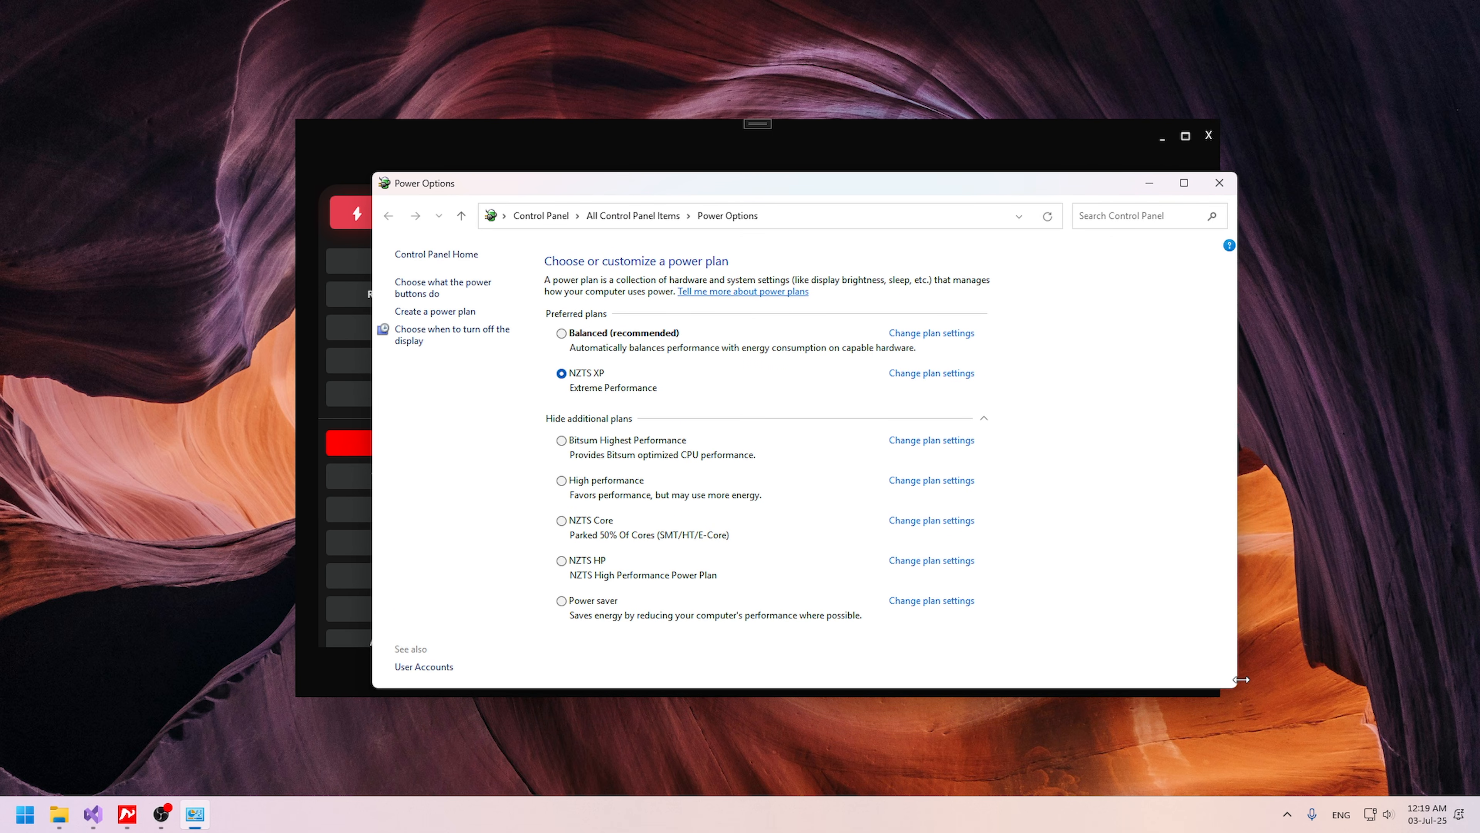
{"action": "left_click_drag", "start_coordinate": [1236, 679], "coordinate": [1269, 679]}
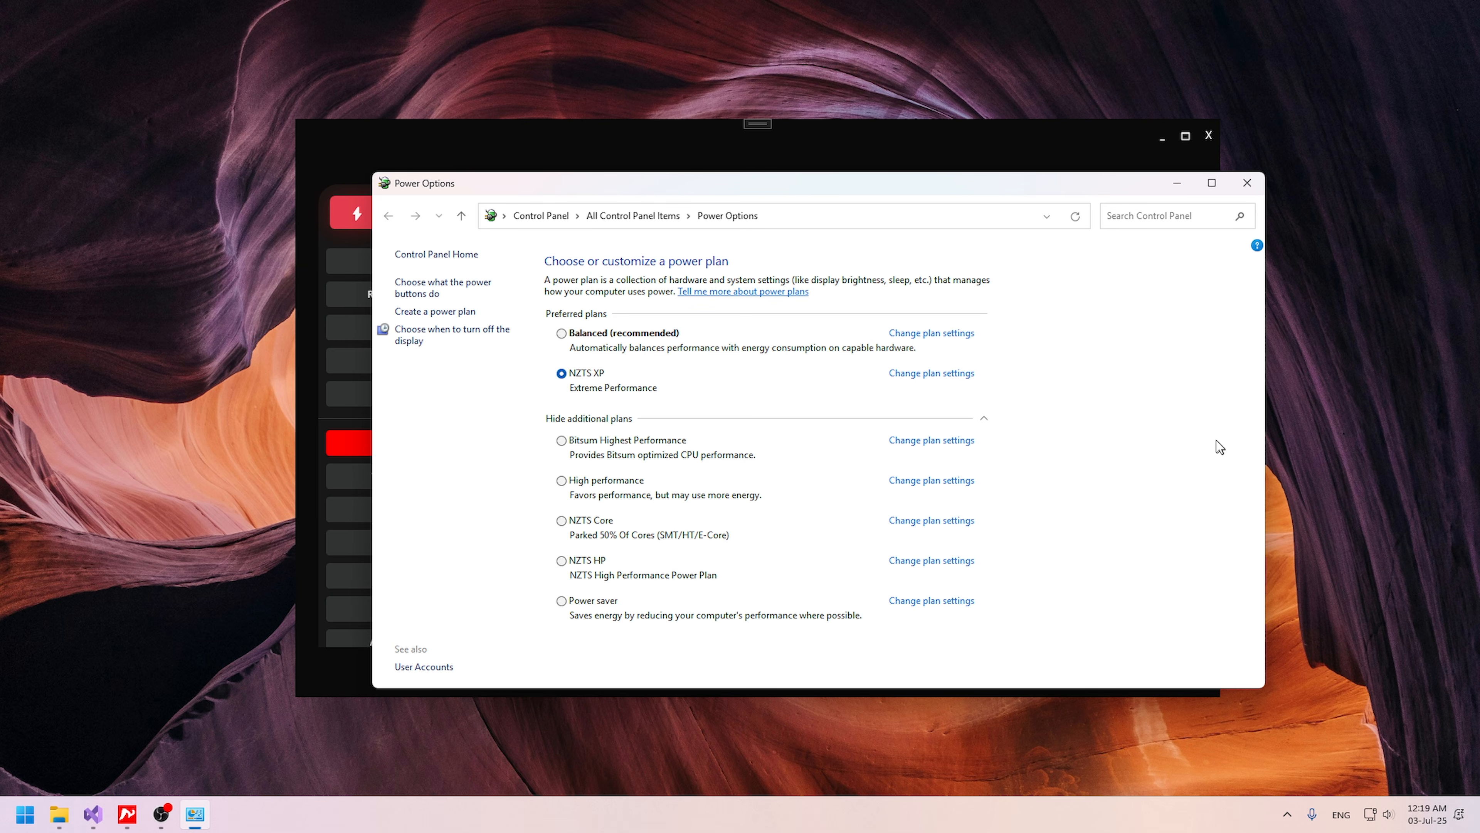
{"action": "left_click", "coordinate": [1248, 182]}
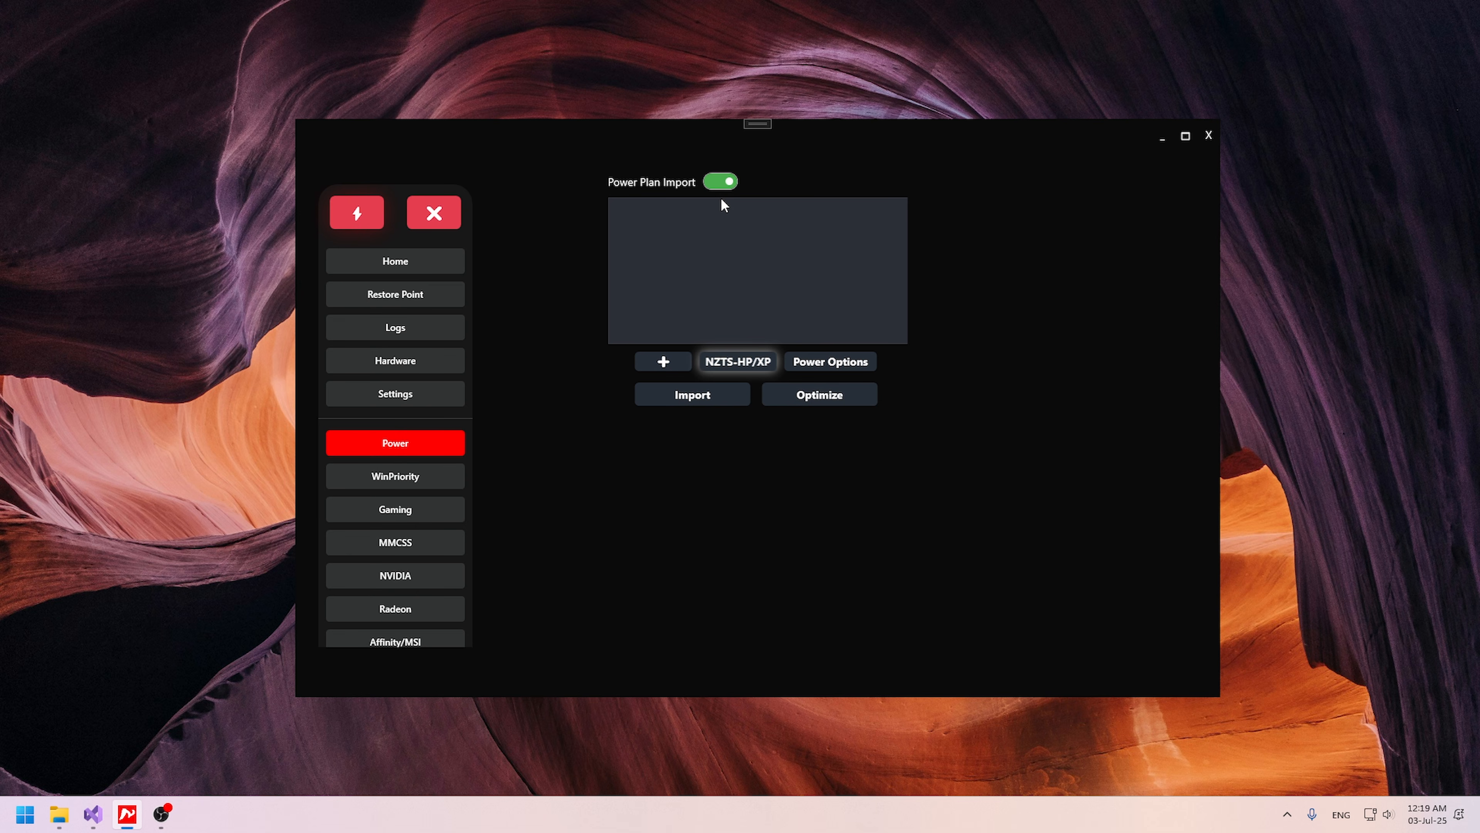
View the file picker for adding a custom power plan file, and close it without choosing one.
{"action": "left_click_drag", "start_coordinate": [824, 141], "coordinate": [818, 141]}
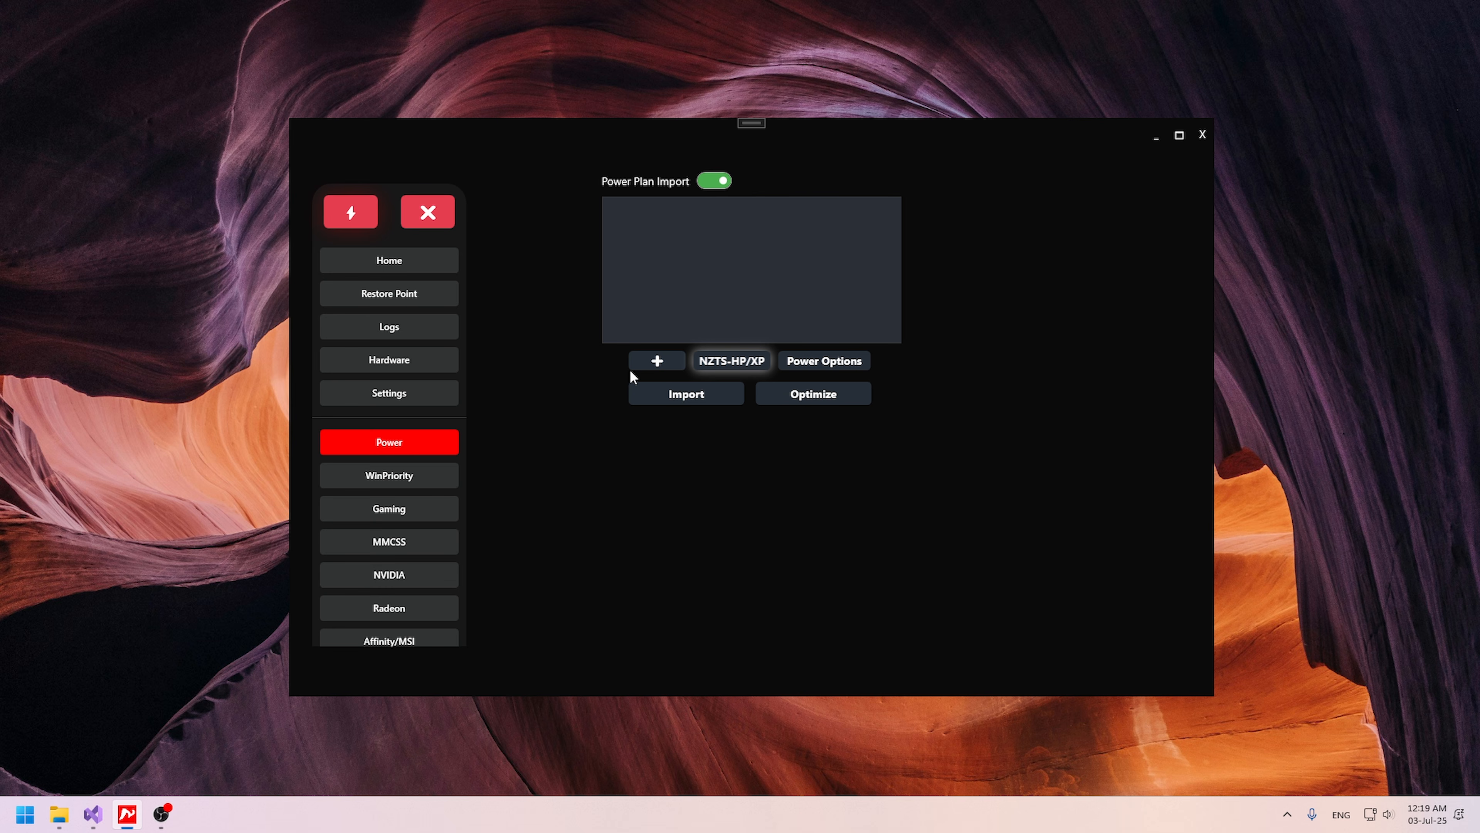
{"action": "left_click", "coordinate": [658, 361]}
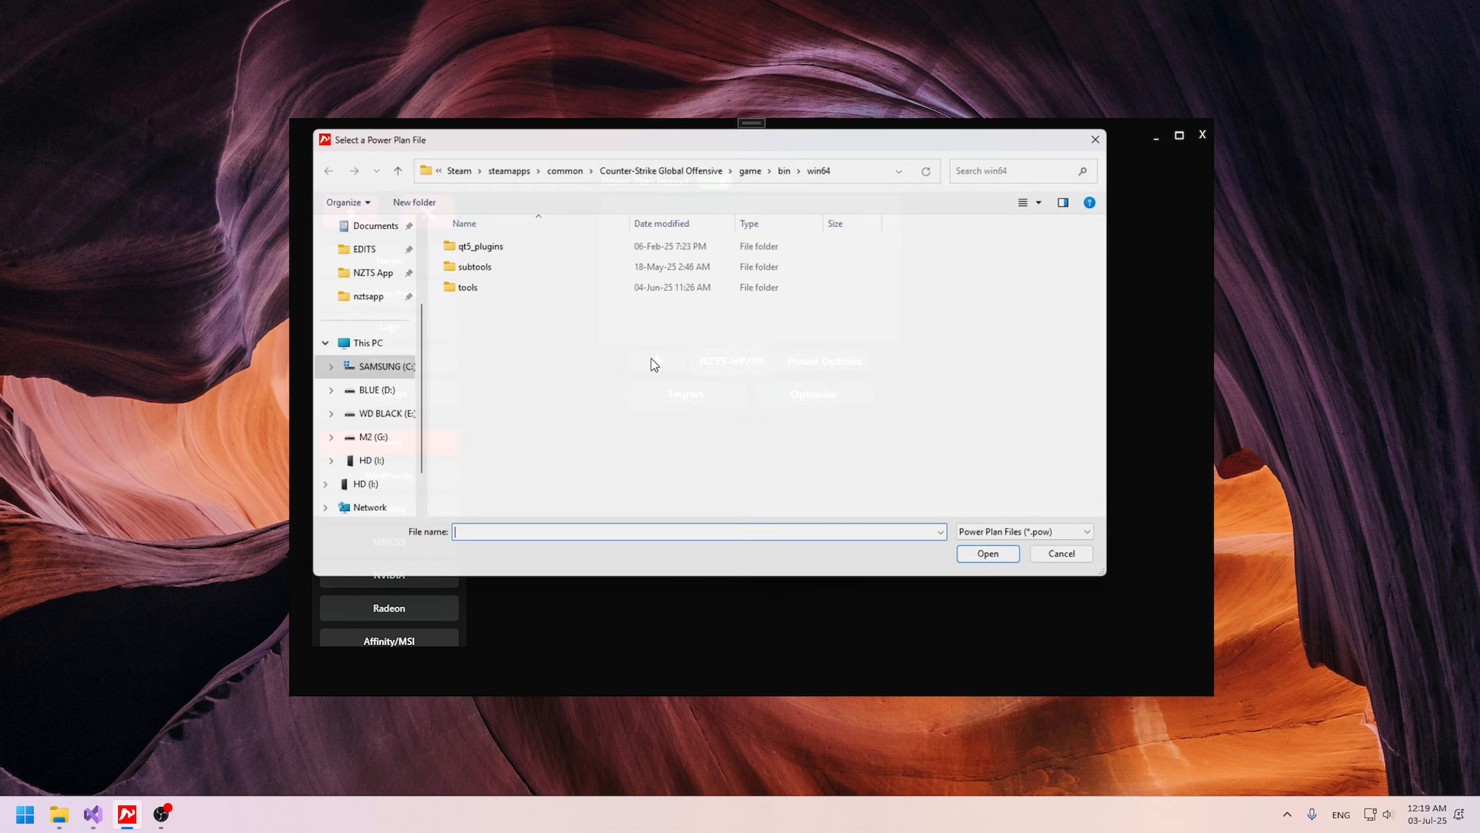
{"action": "left_click_drag", "start_coordinate": [1077, 131], "coordinate": [1091, 213]}
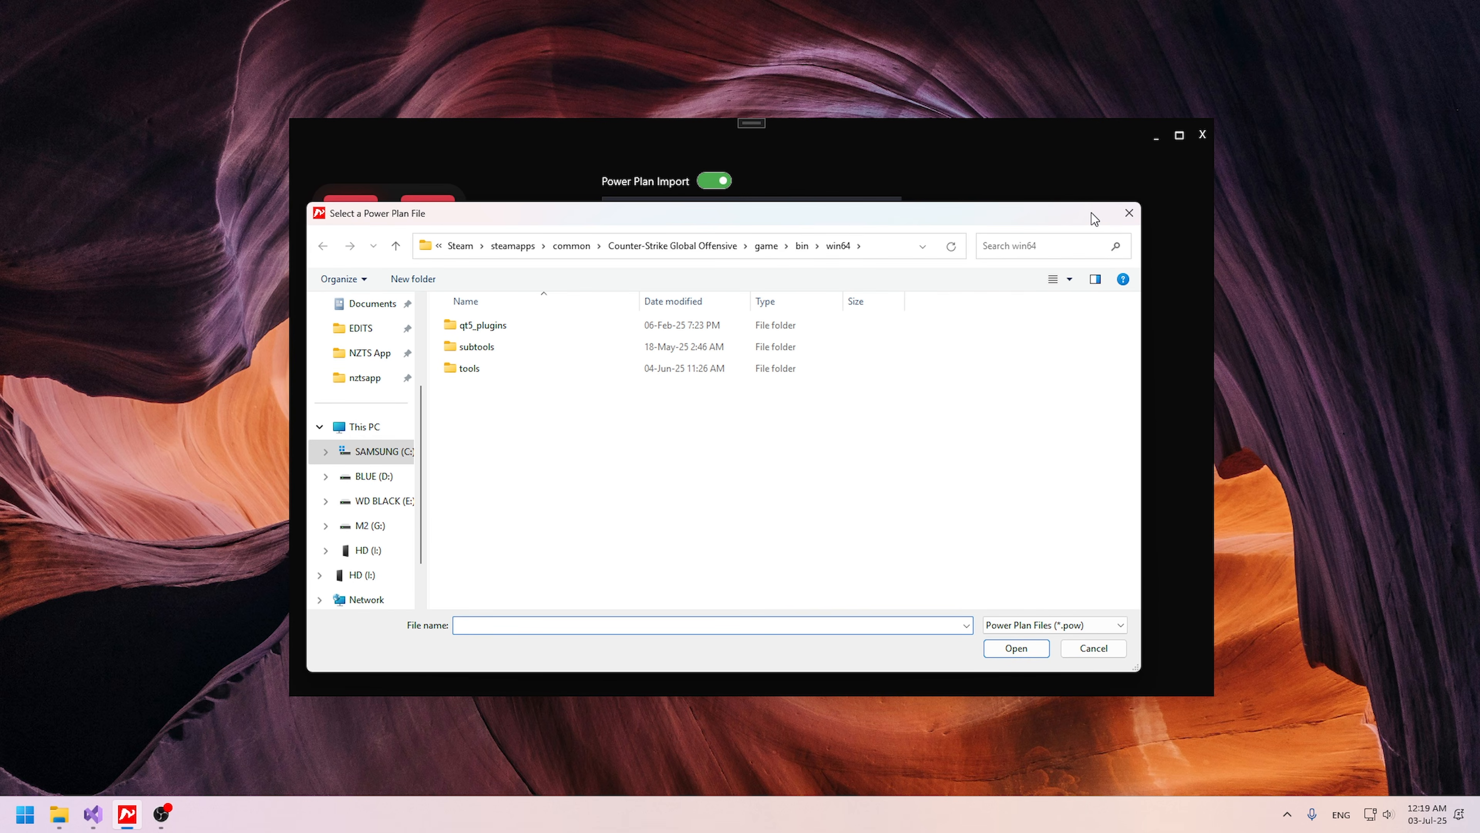
{"action": "key", "text": "Escape"}
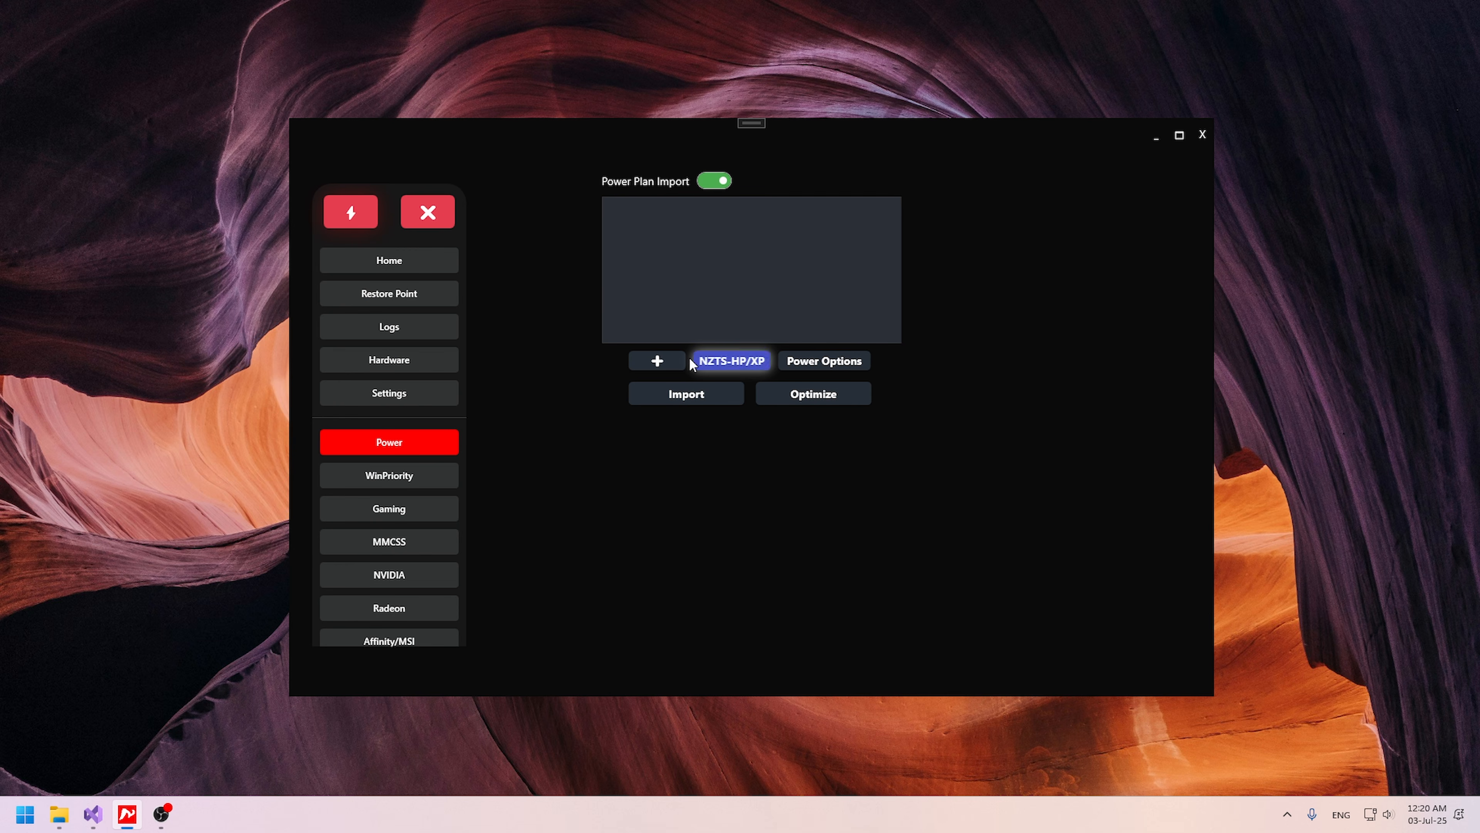
{"action": "left_click", "coordinate": [672, 366]}
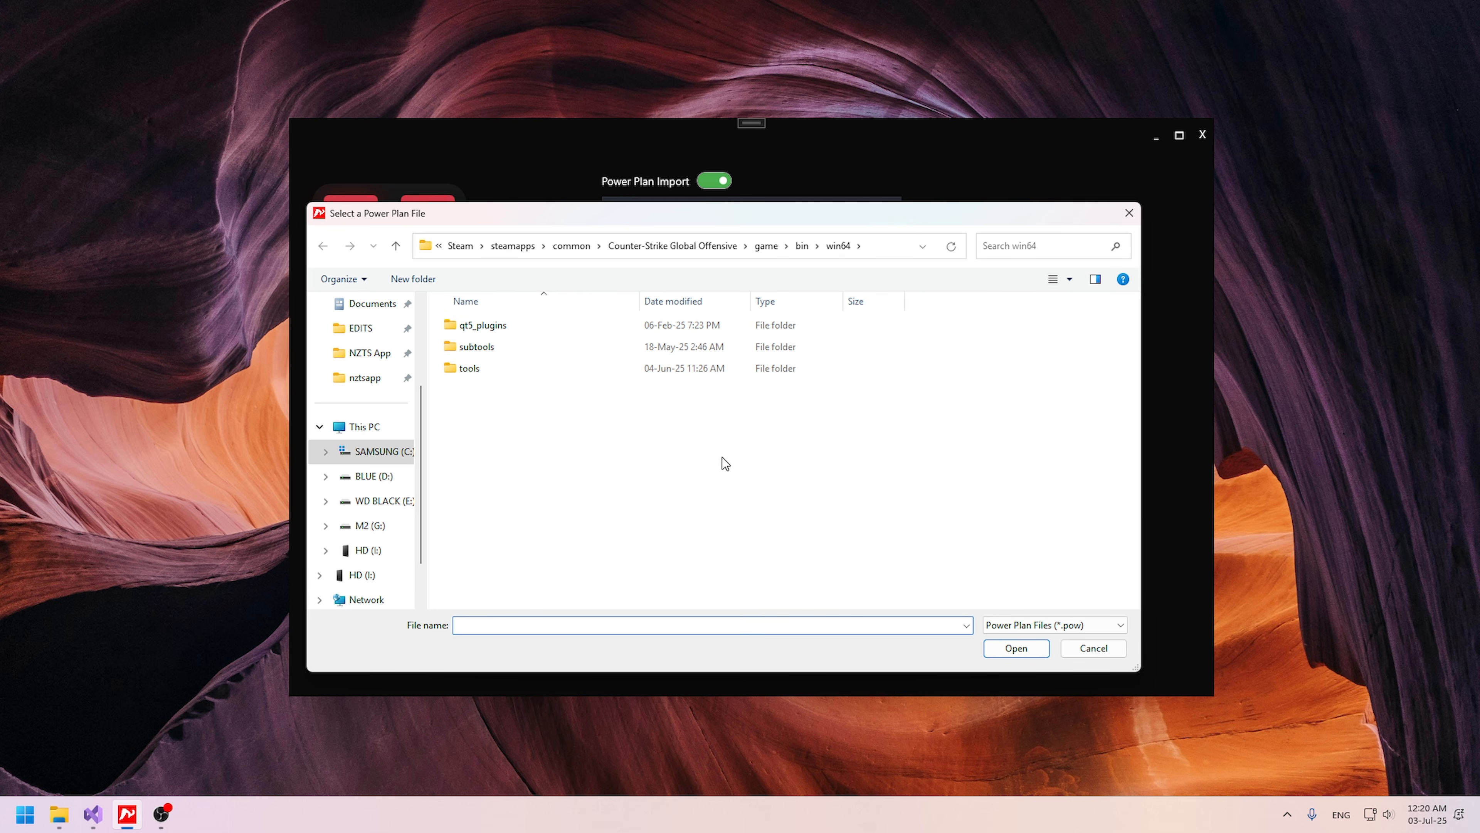
{"action": "key", "text": "Escape"}
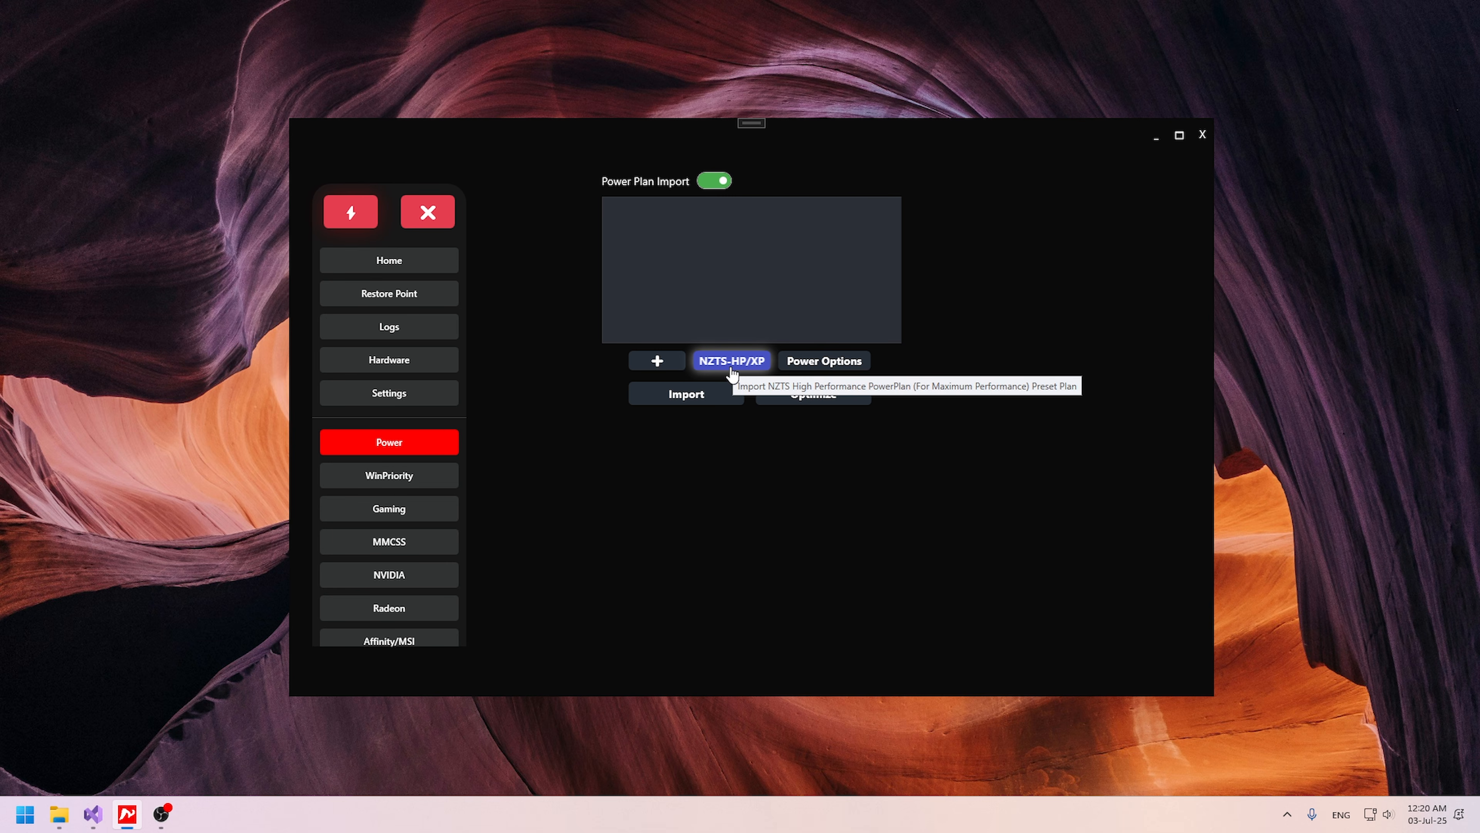
Import the NZTS-HP/XP preset power plans and dismiss both messages.
{"action": "left_click", "coordinate": [733, 361]}
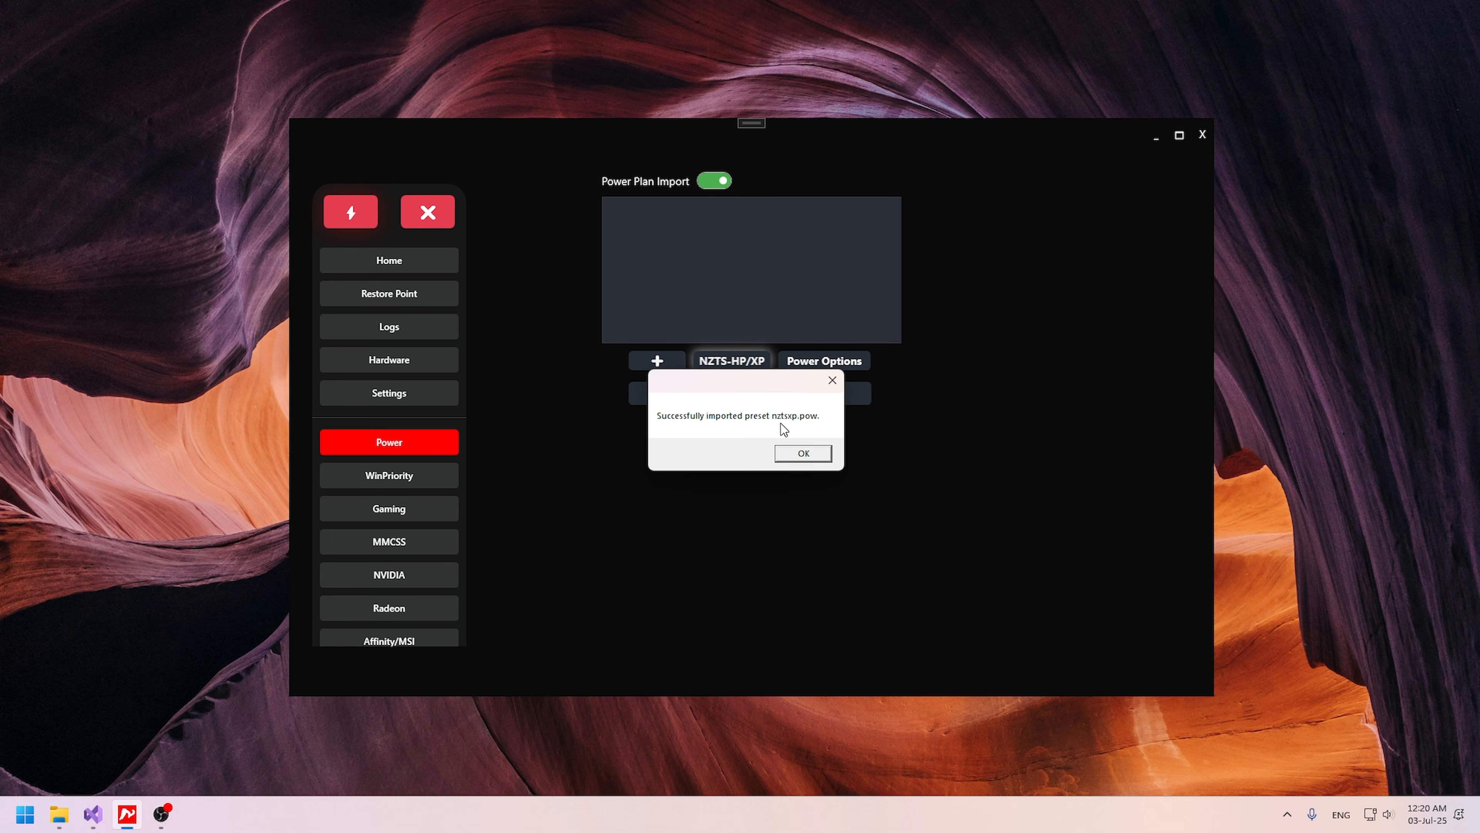
{"action": "left_click", "coordinate": [797, 455]}
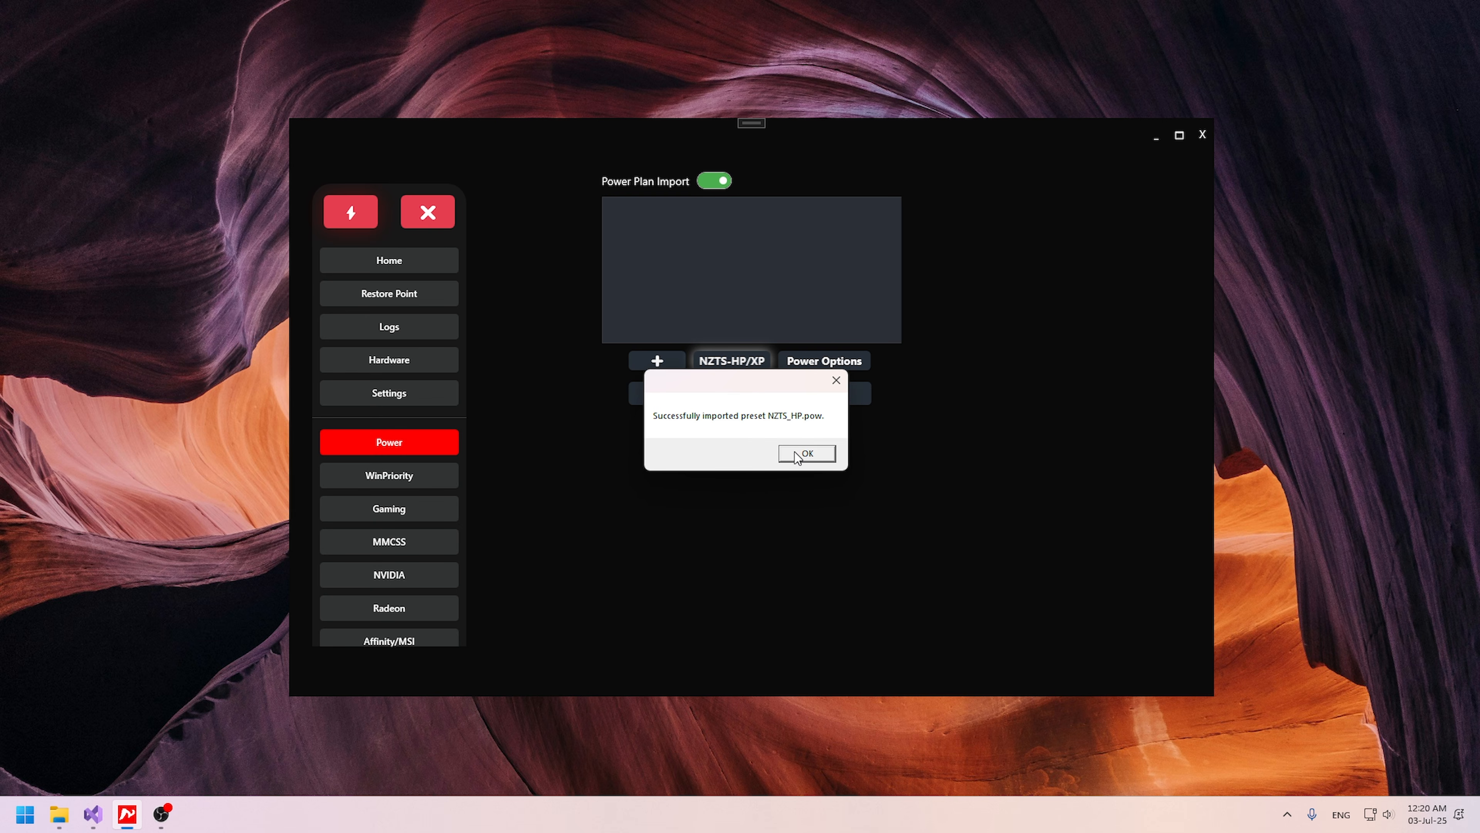
{"action": "left_click", "coordinate": [797, 454]}
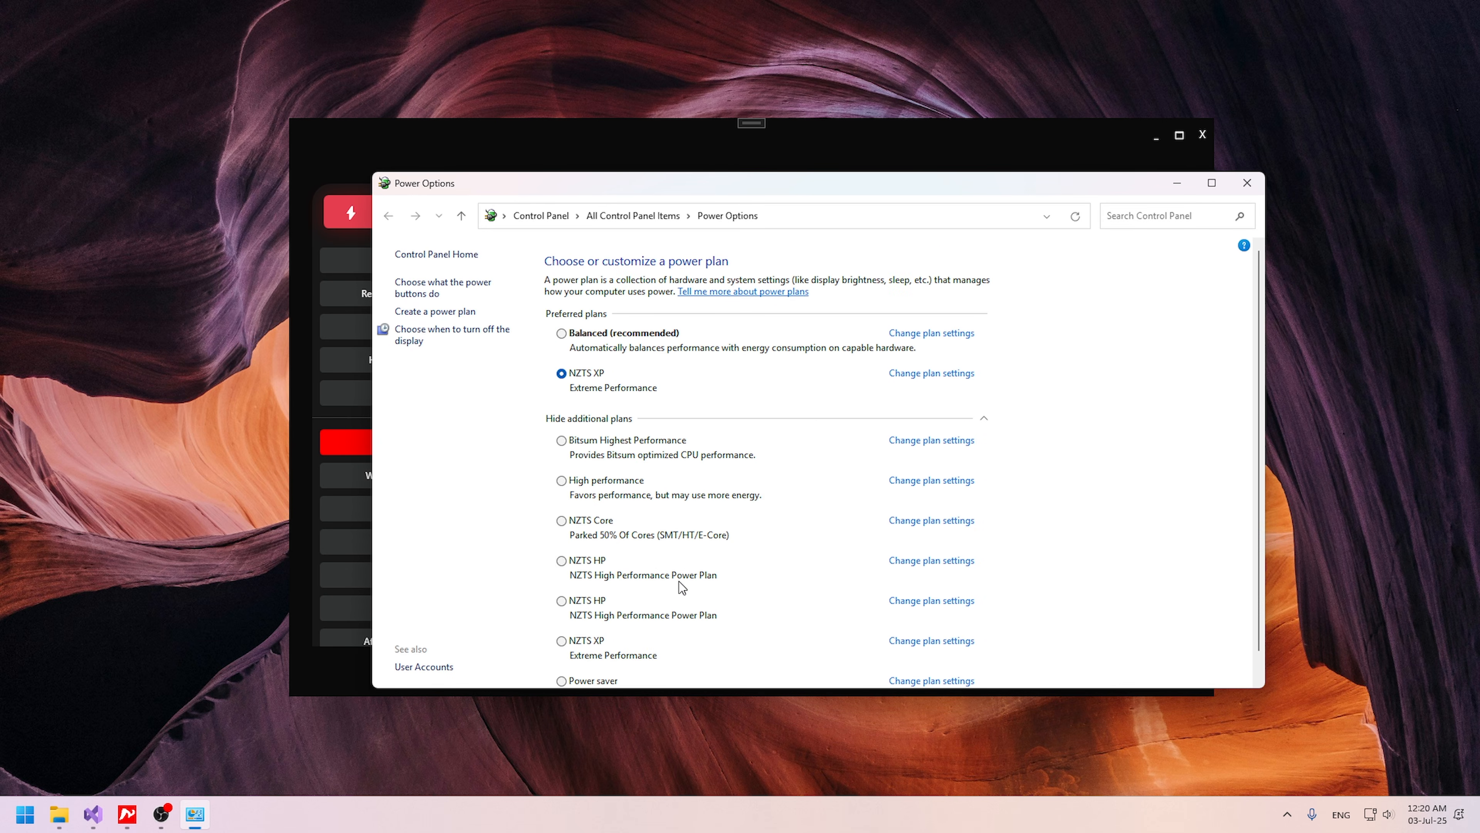
Review the NZTS HP and NZTS XP plans in Windows Power Options, and close the window.
{"action": "scroll", "coordinate": [682, 586], "scroll_direction": "down", "scroll_amount": 1}
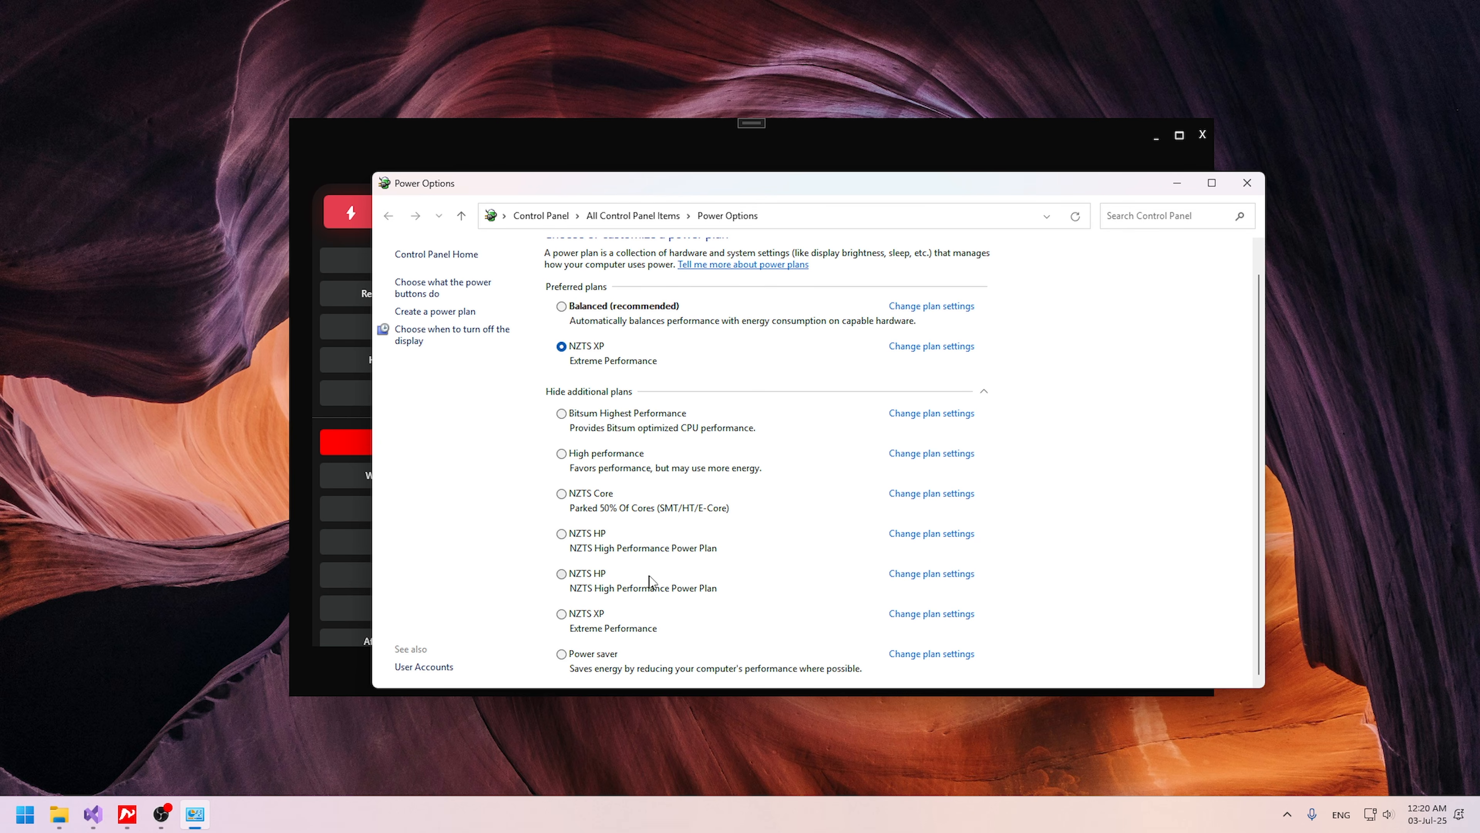
{"action": "left_click", "coordinate": [923, 577]}
{"action": "key", "text": "alt+F4"}
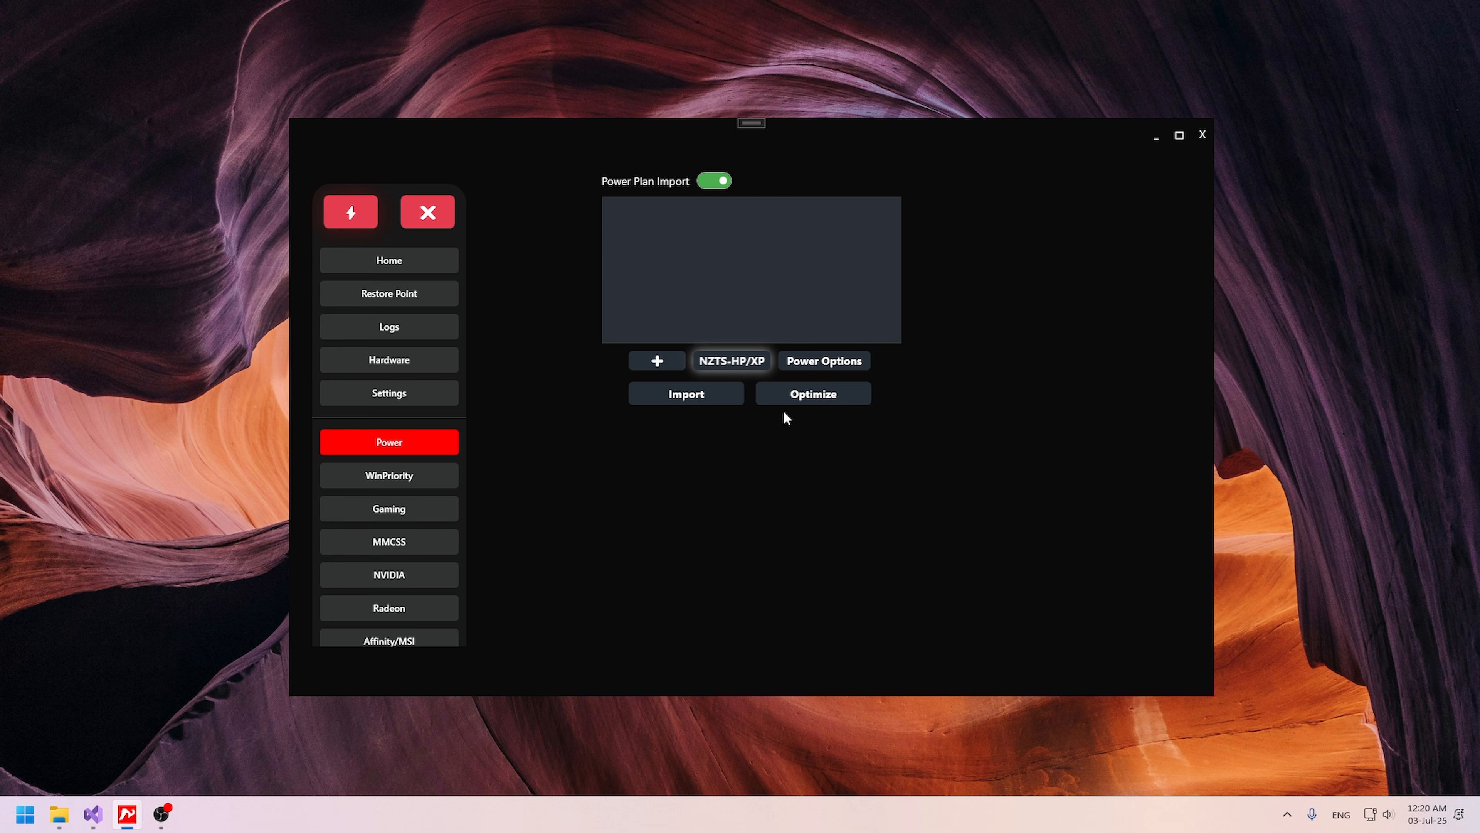
Optimize the power settings, dismiss the message, and view the Restore Power Settings option without applying it.
{"action": "left_click", "coordinate": [808, 401]}
{"action": "left_click", "coordinate": [798, 453]}
{"action": "right_click", "coordinate": [842, 396]}
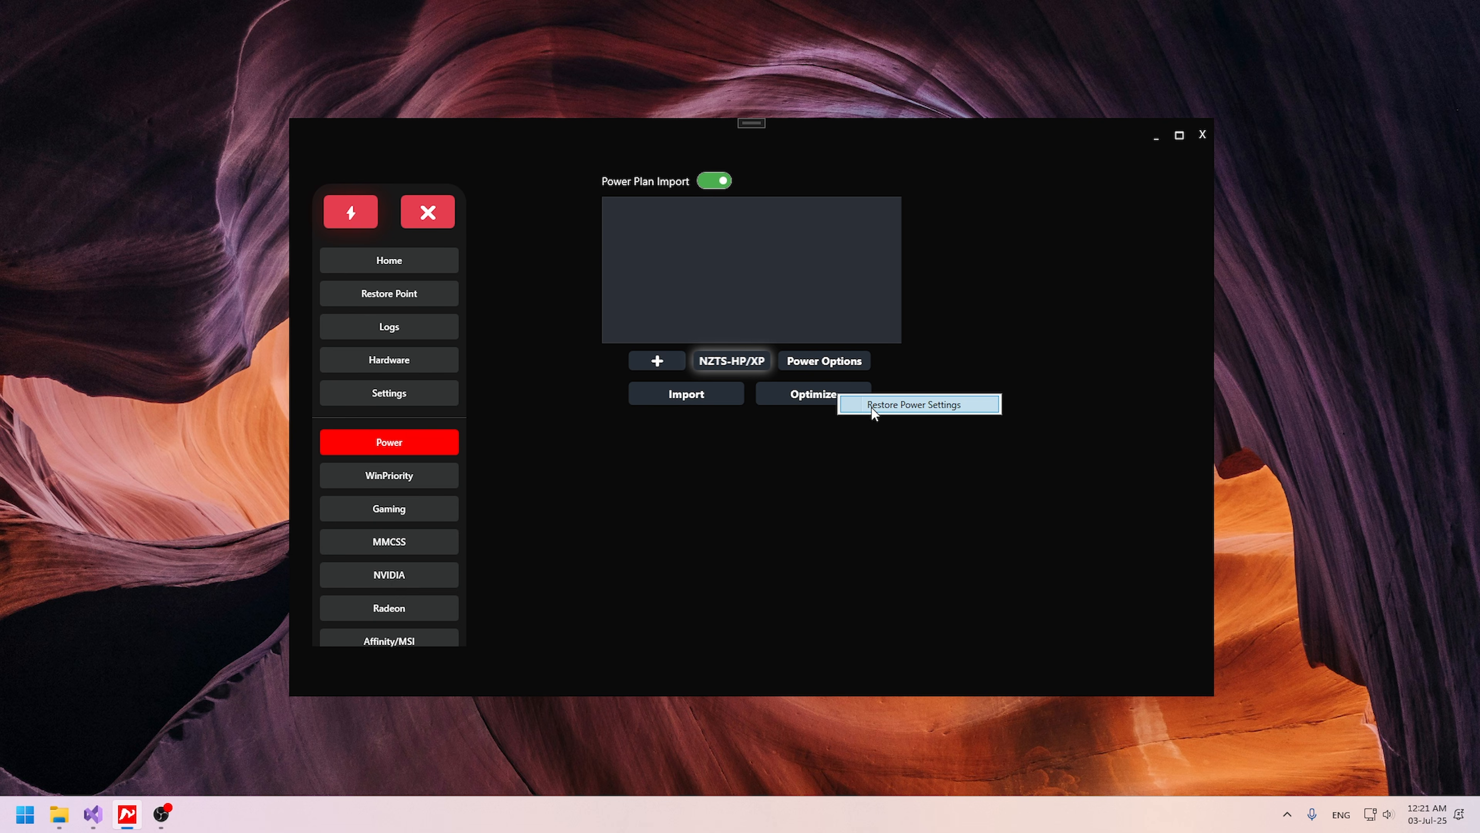
{"action": "left_click", "coordinate": [851, 467]}
Examine the priority values offered on both WinPriority pages, including the Quick Boost value 0x00fa2a2a.
{"action": "scroll", "coordinate": [441, 496], "scroll_direction": "down", "scroll_amount": 1}
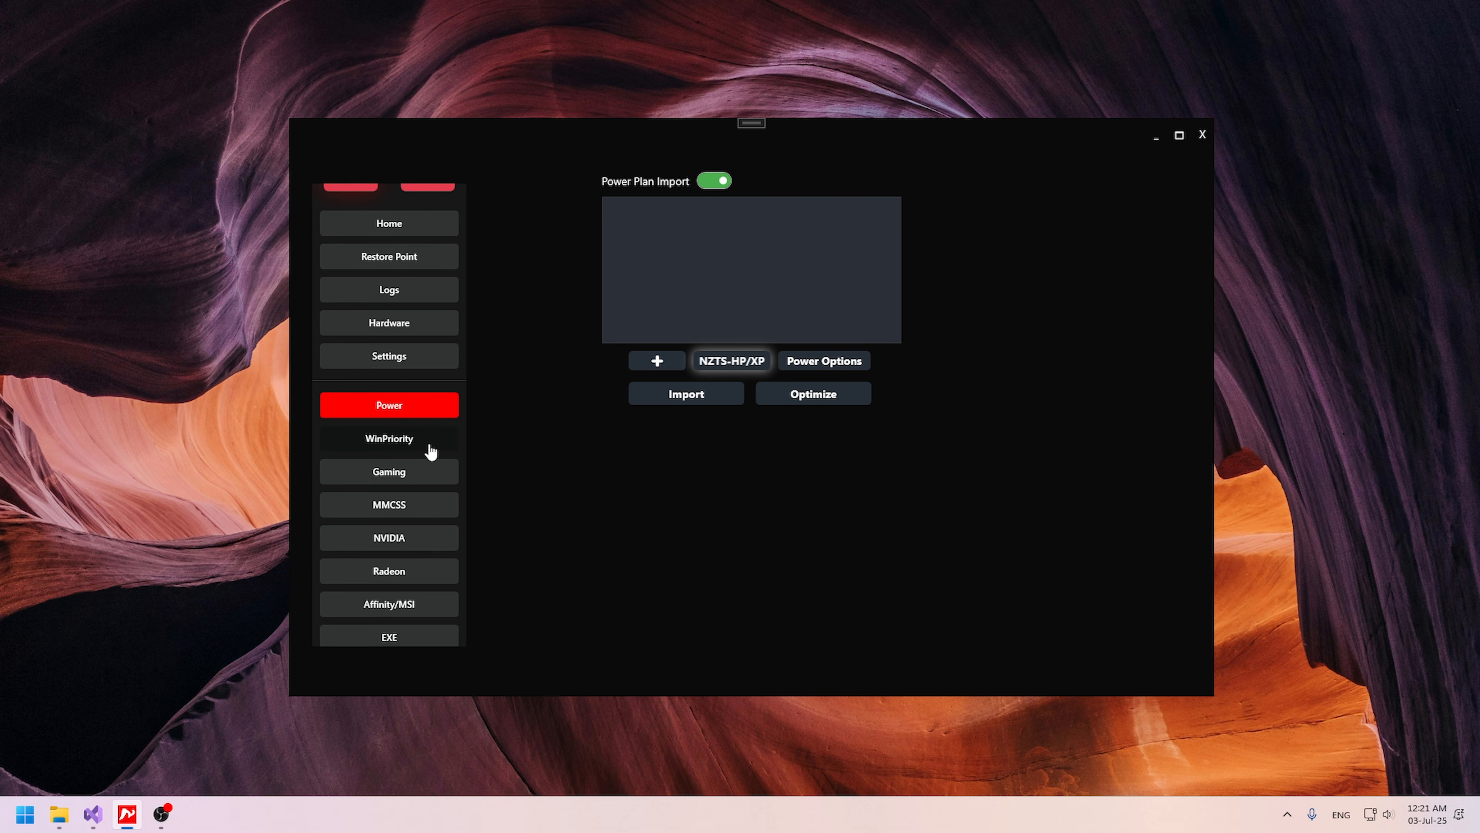
{"action": "left_click", "coordinate": [431, 451]}
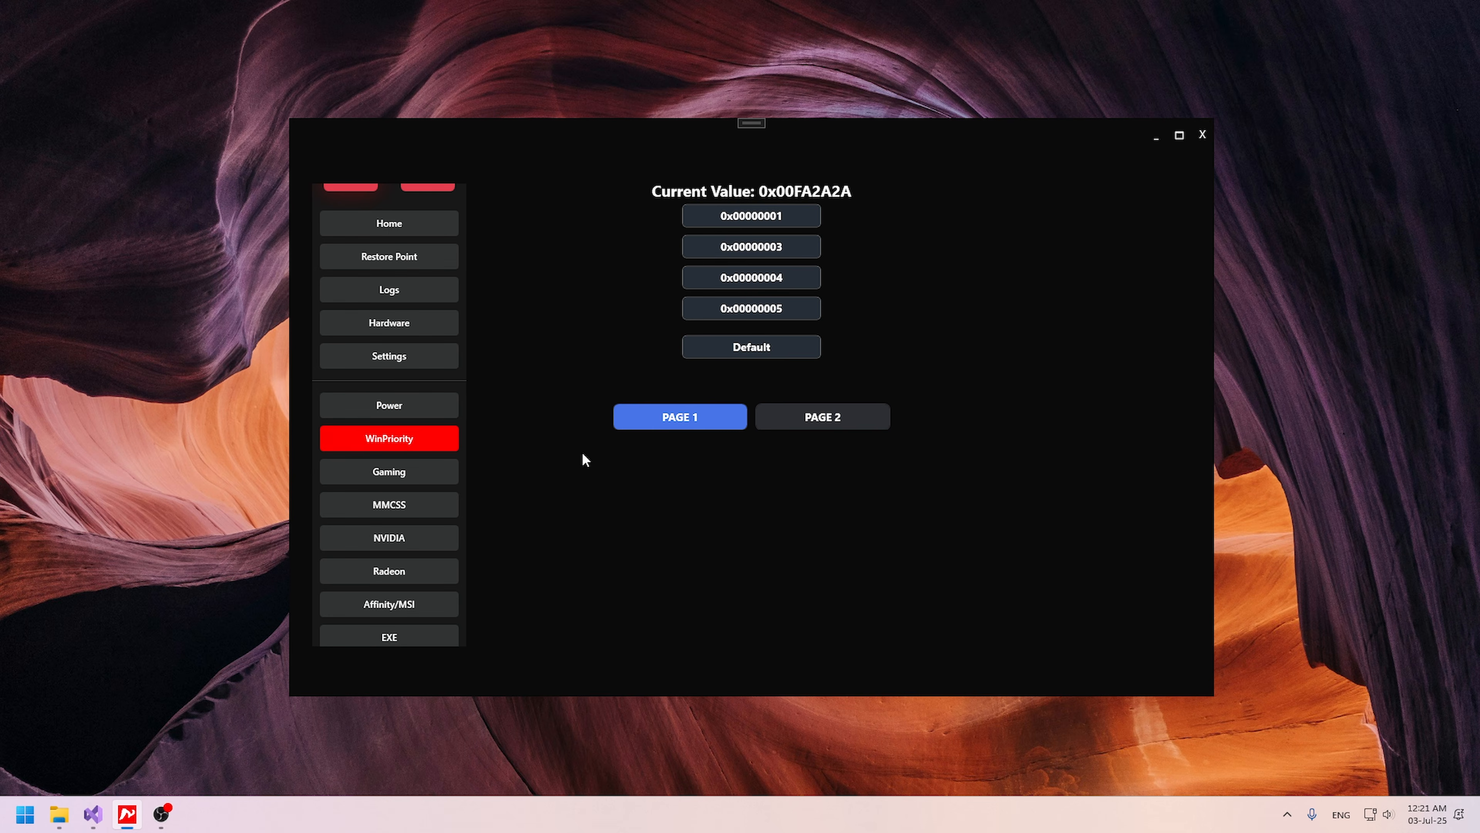
{"action": "left_click", "coordinate": [840, 426]}
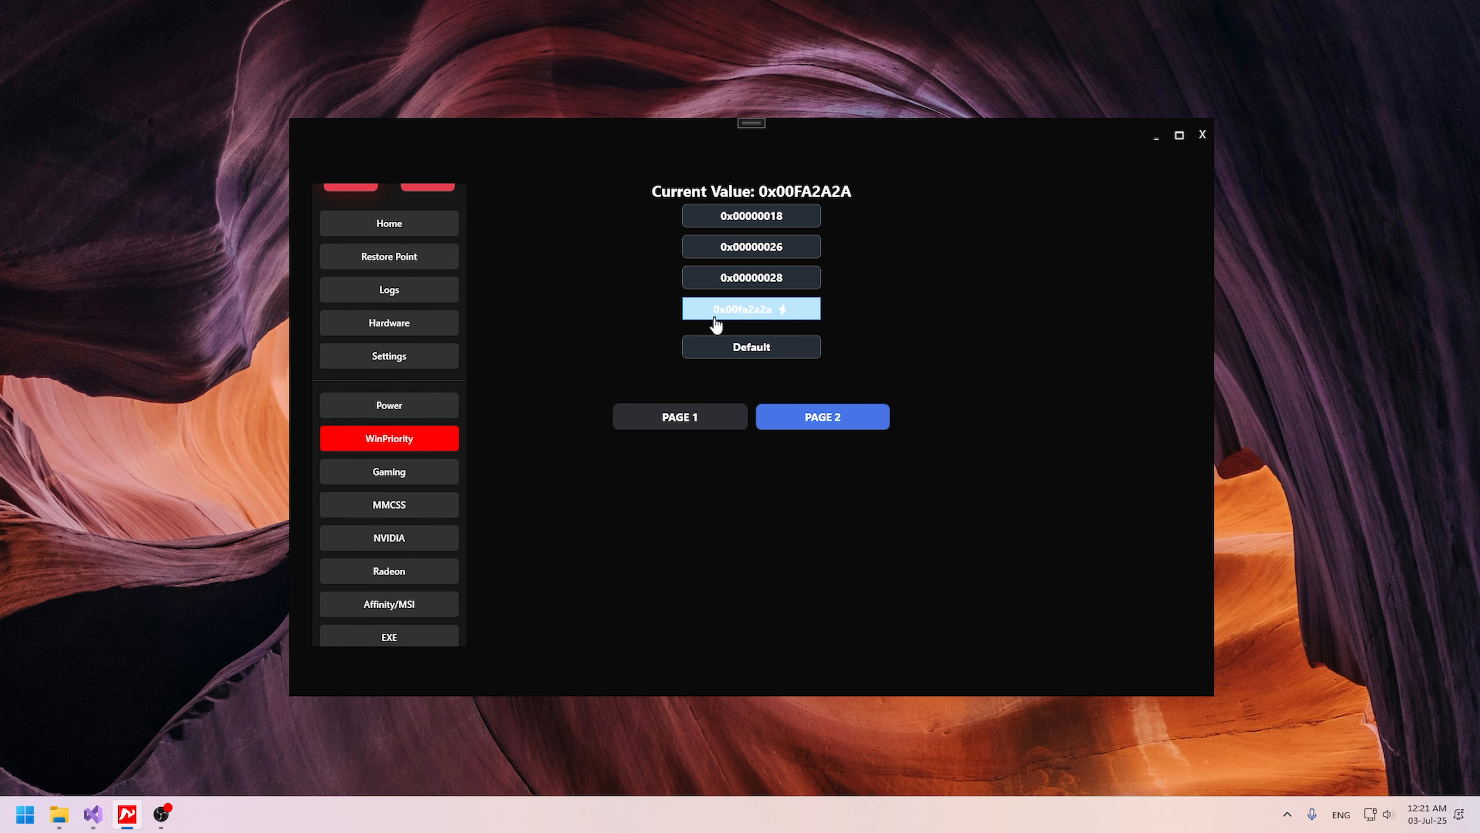
{"action": "left_click", "coordinate": [684, 416]}
{"action": "left_click", "coordinate": [813, 425]}
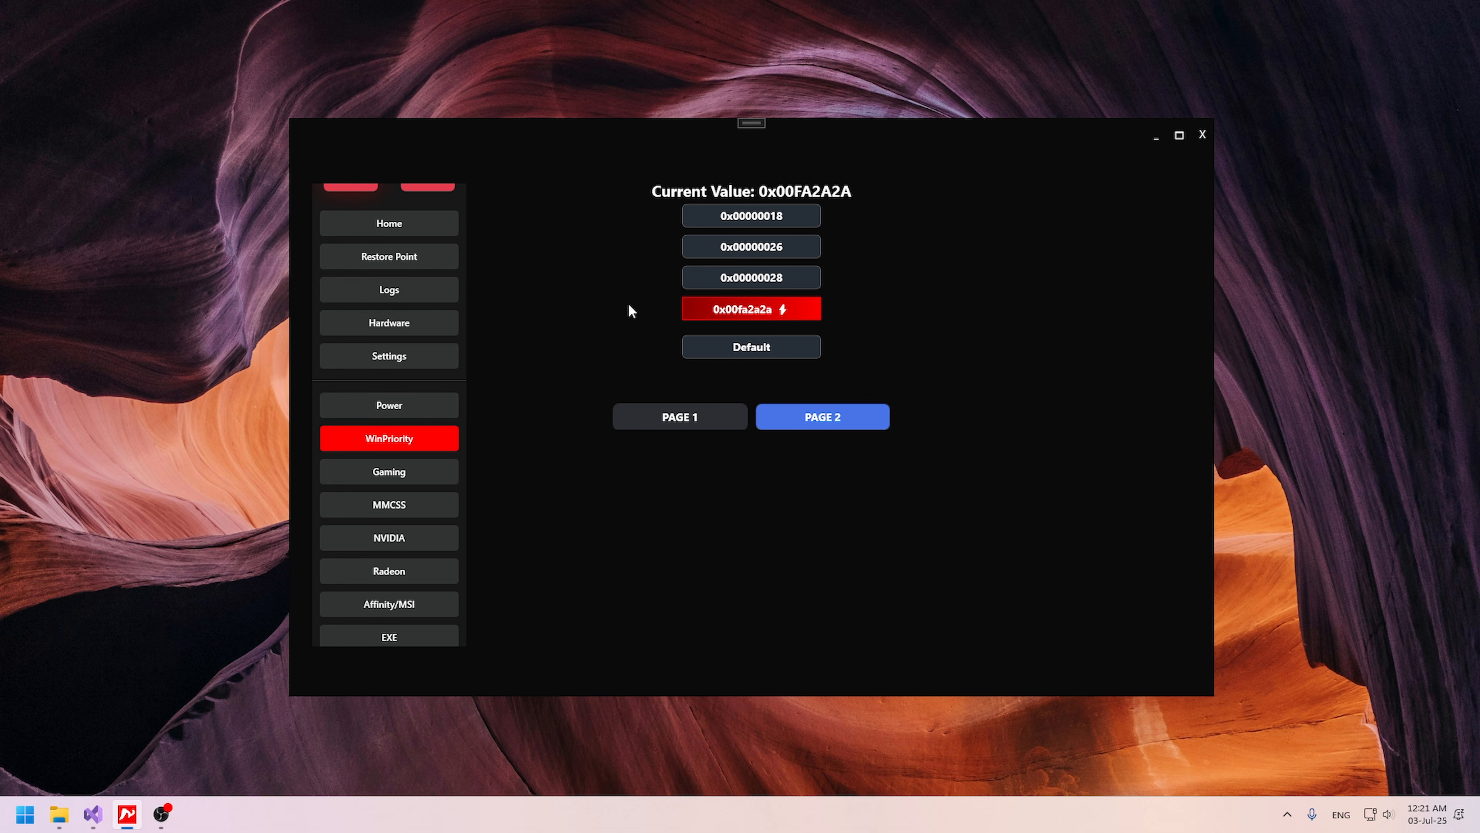
{"action": "left_click", "coordinate": [640, 416]}
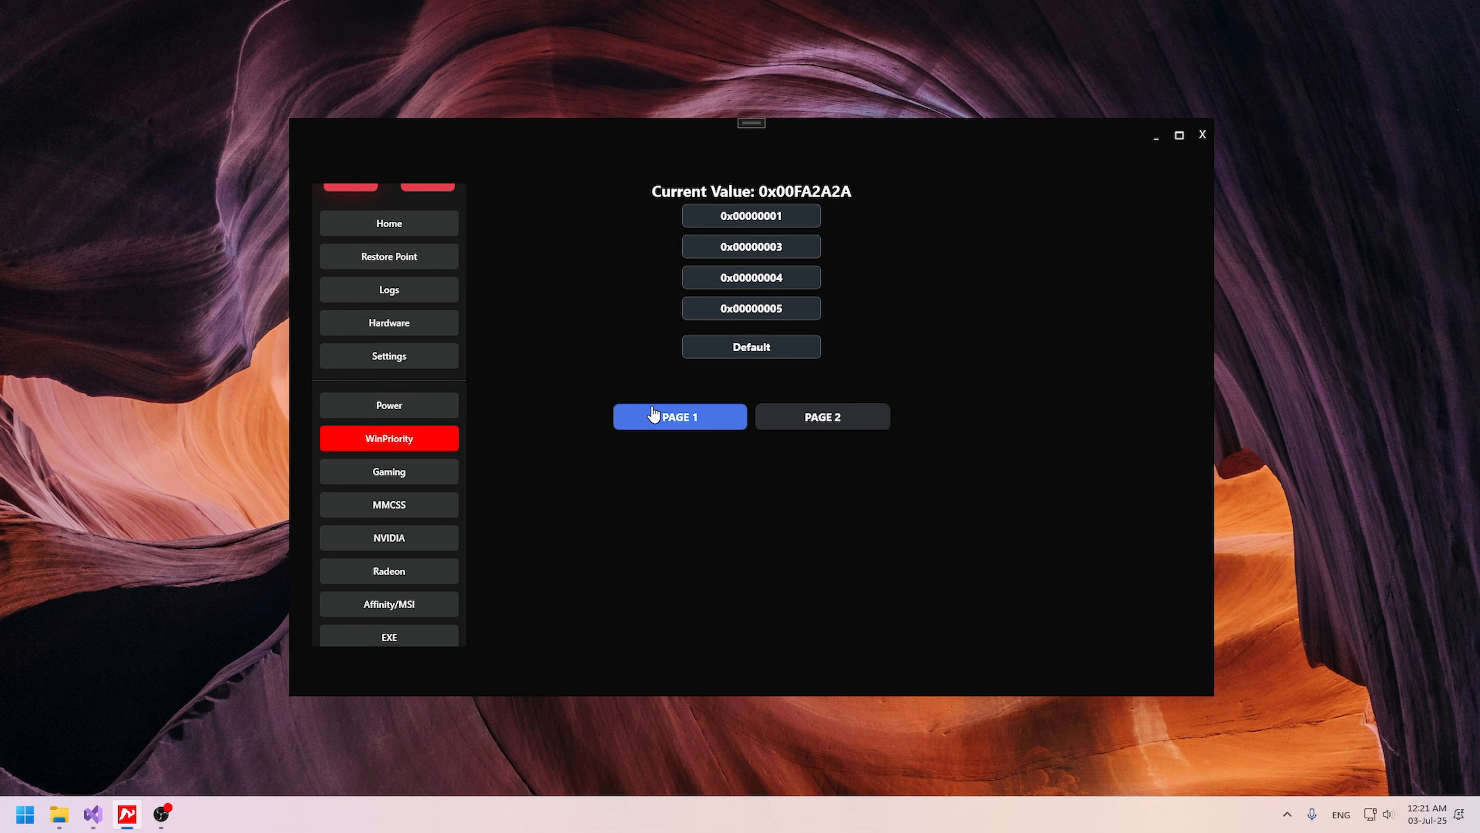
Examine the Intel and AMD Processor options on the Gaming page and read the description of the Subsystem Tweaks settings.
{"action": "left_click", "coordinate": [436, 479]}
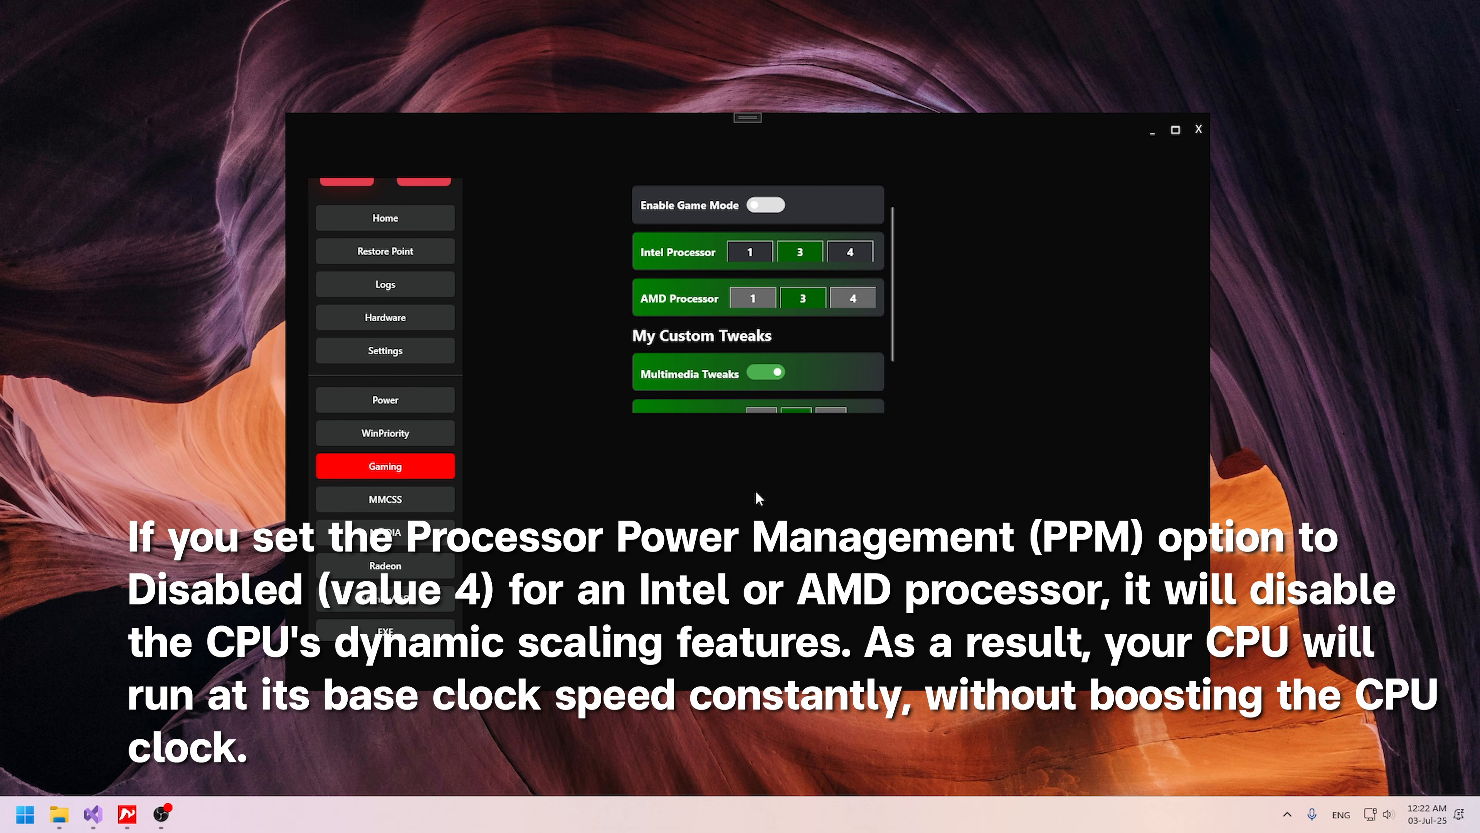
{"action": "scroll", "coordinate": [647, 339], "scroll_direction": "down", "scroll_amount": 1}
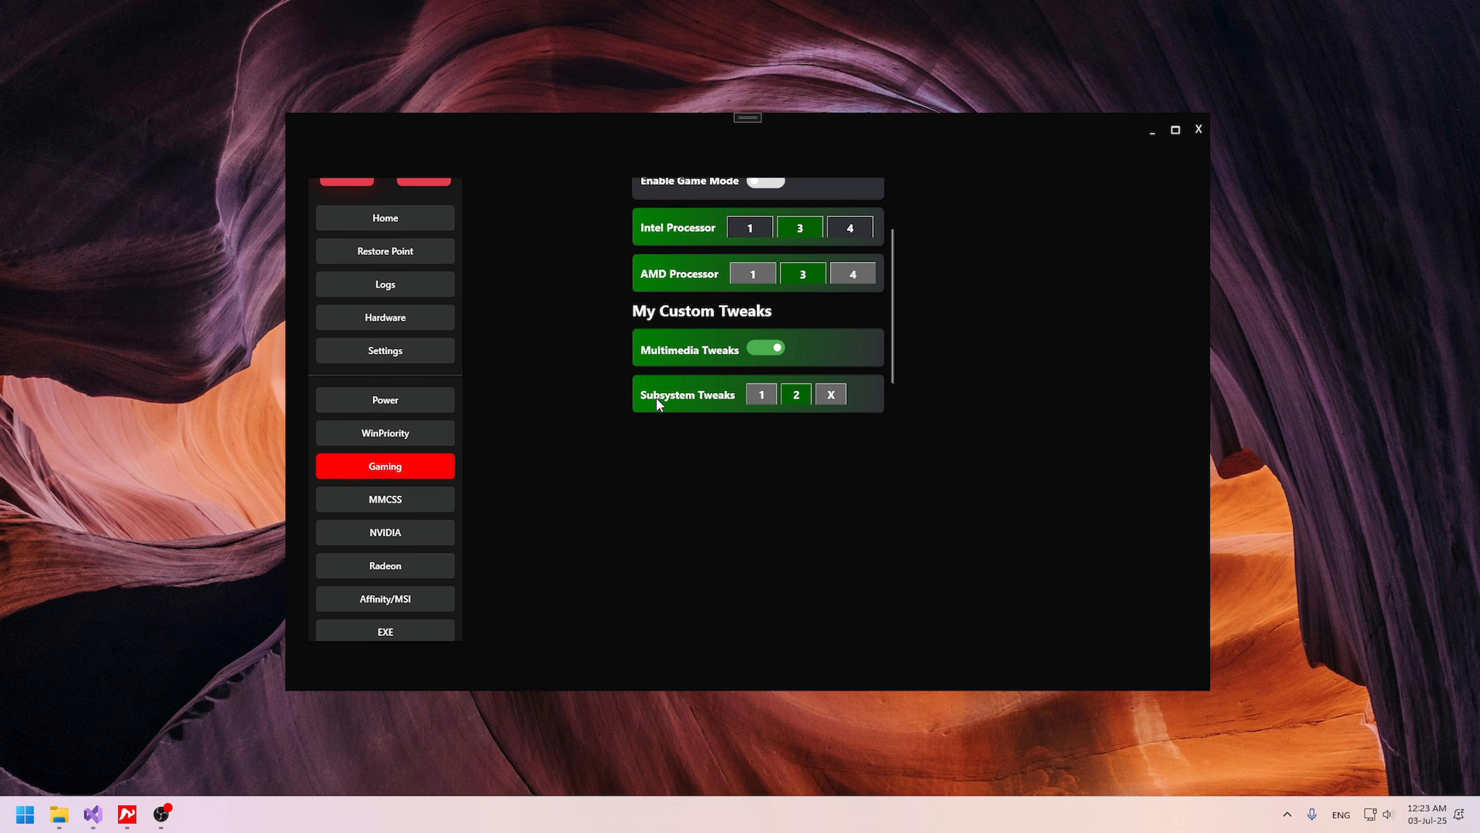
{"action": "mouse_move", "coordinate": [655, 401]}
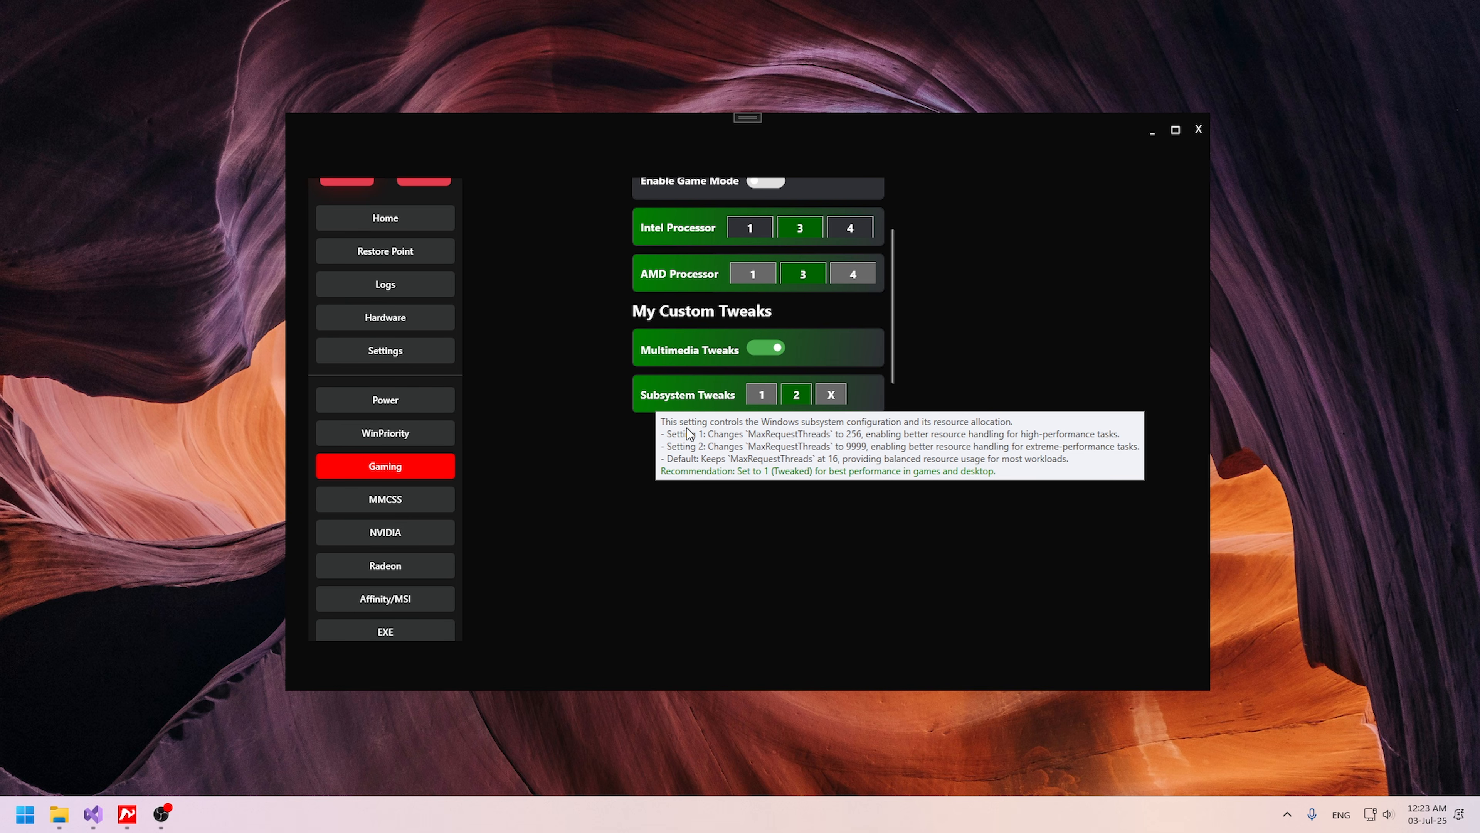
{"action": "left_click", "coordinate": [795, 400]}
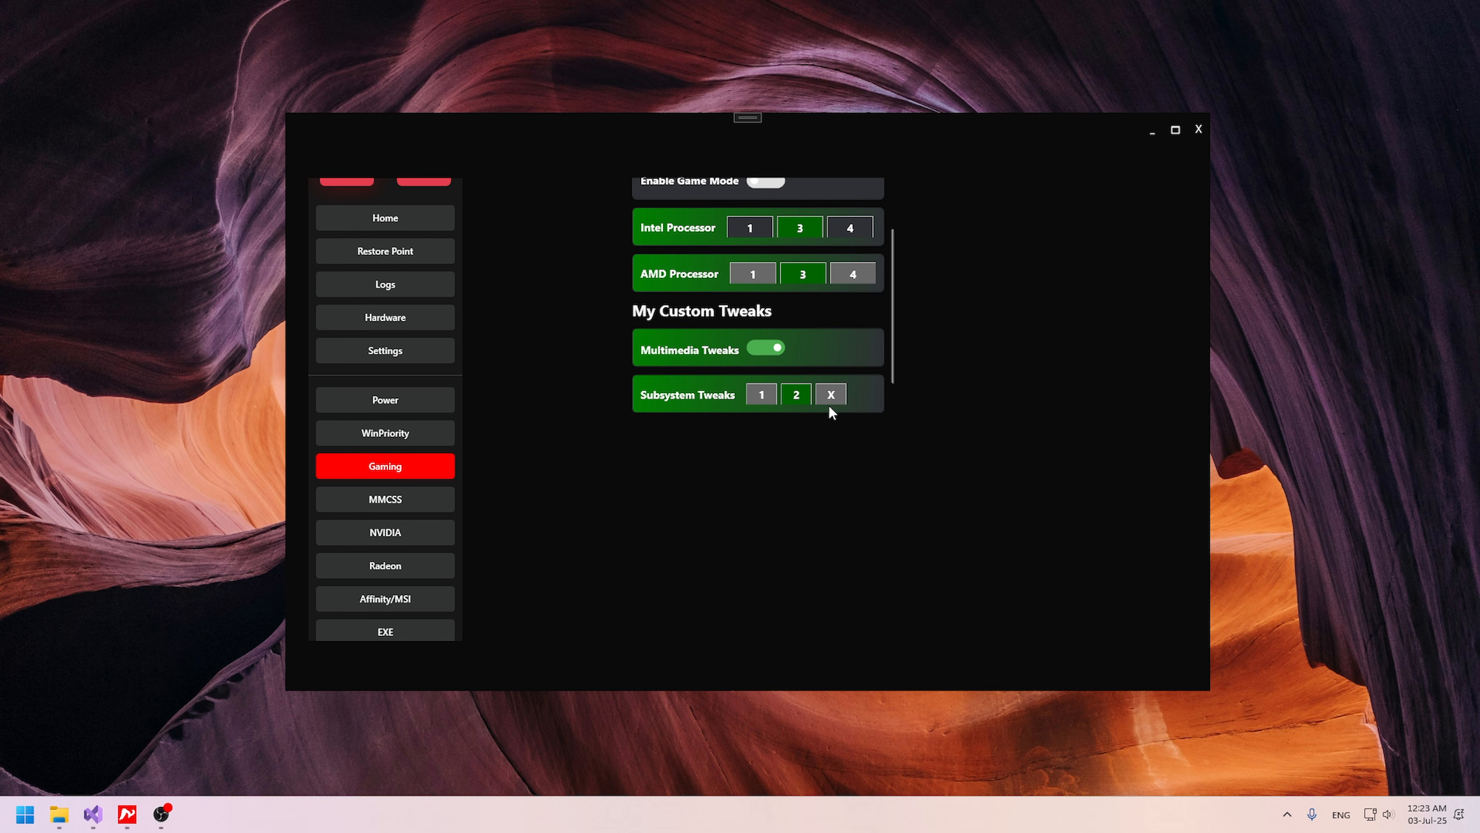
Examine the MMCSS page's System Responsiveness, Lazy Mode and Lazy Mode Timeout settings.
{"action": "left_click", "coordinate": [446, 500]}
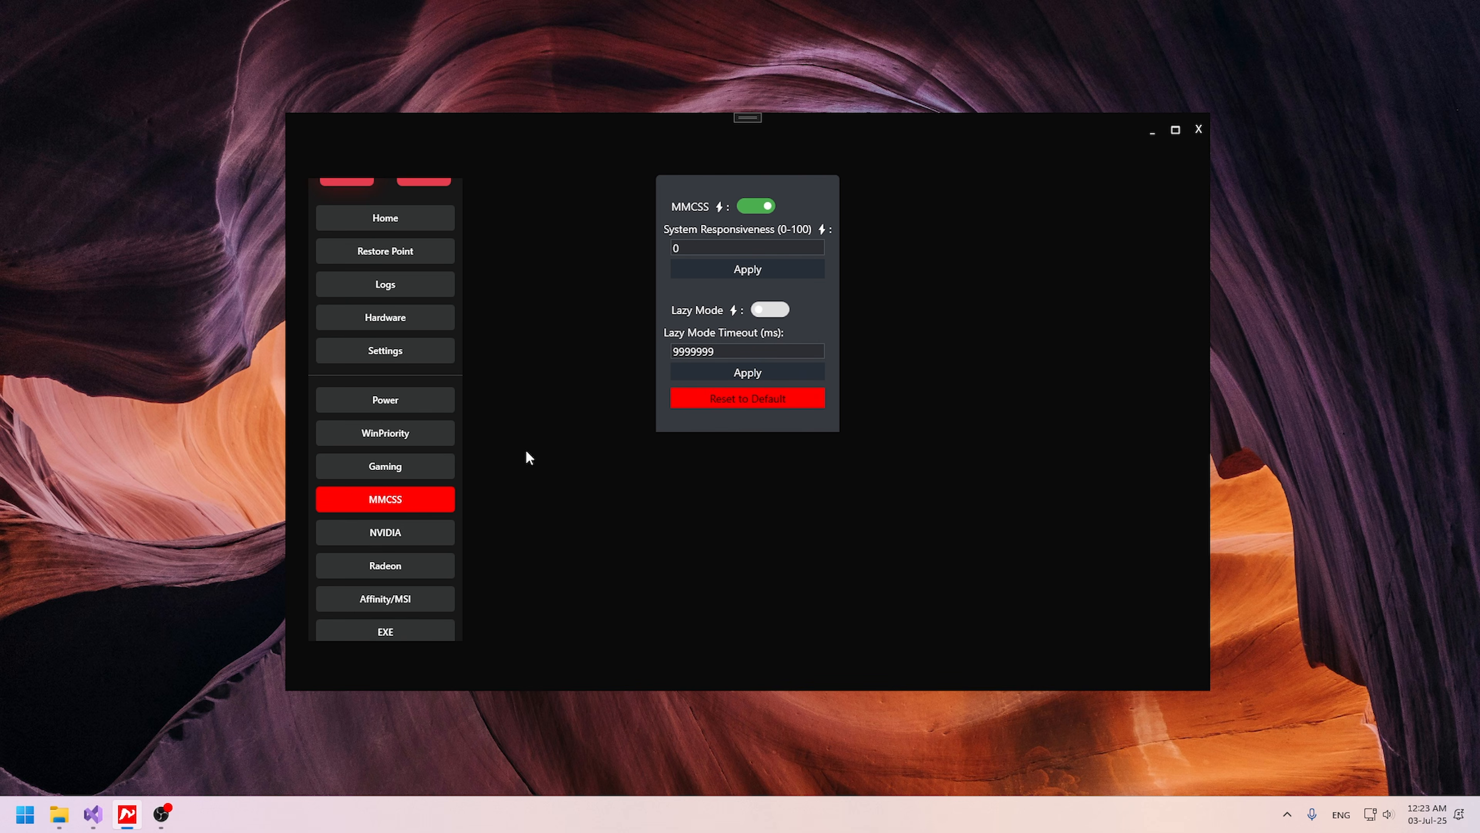
{"action": "scroll", "coordinate": [440, 453], "scroll_direction": "up", "scroll_amount": 1}
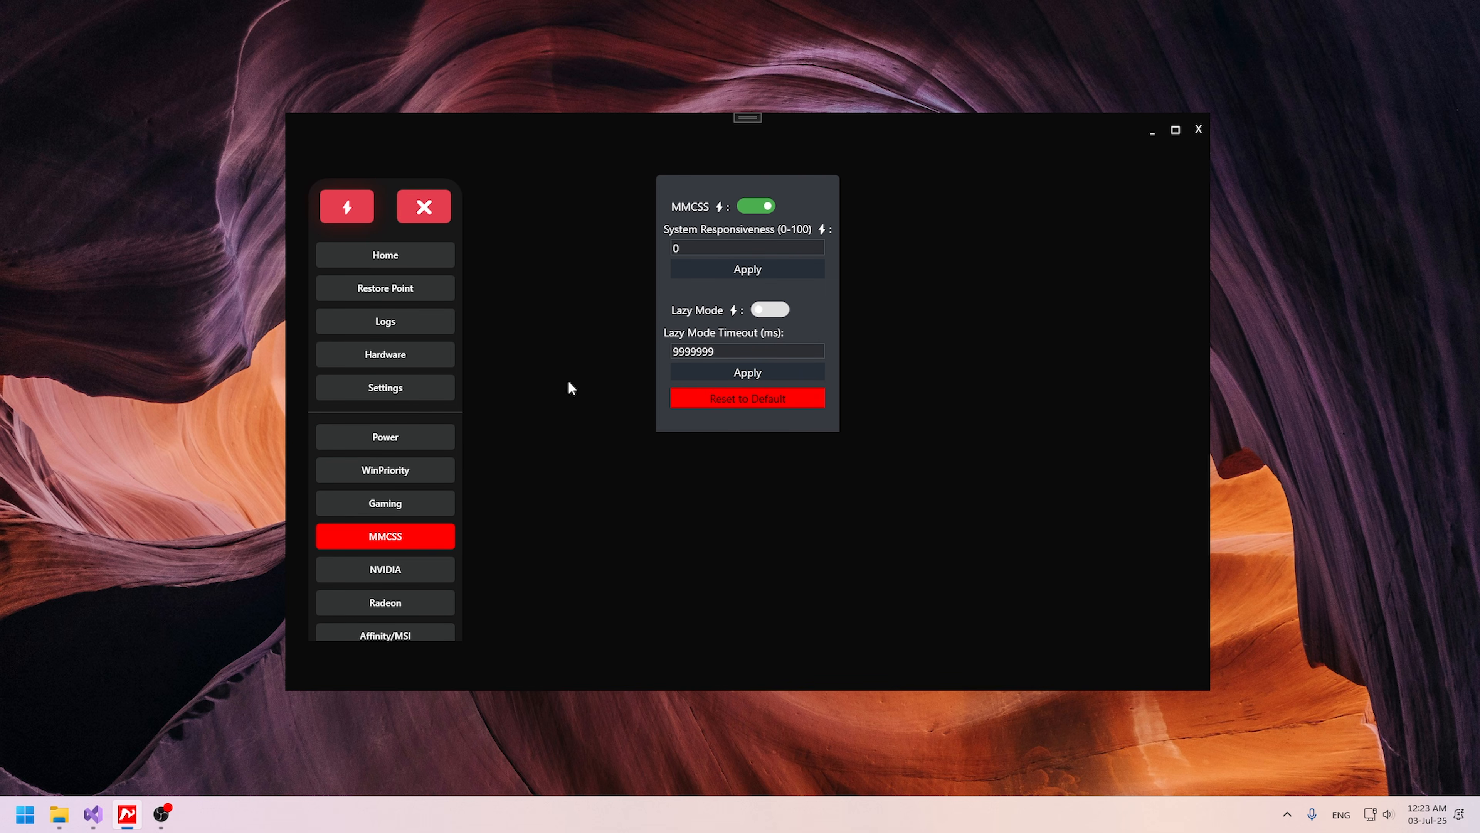
{"action": "scroll", "coordinate": [458, 467], "scroll_direction": "down", "scroll_amount": 1}
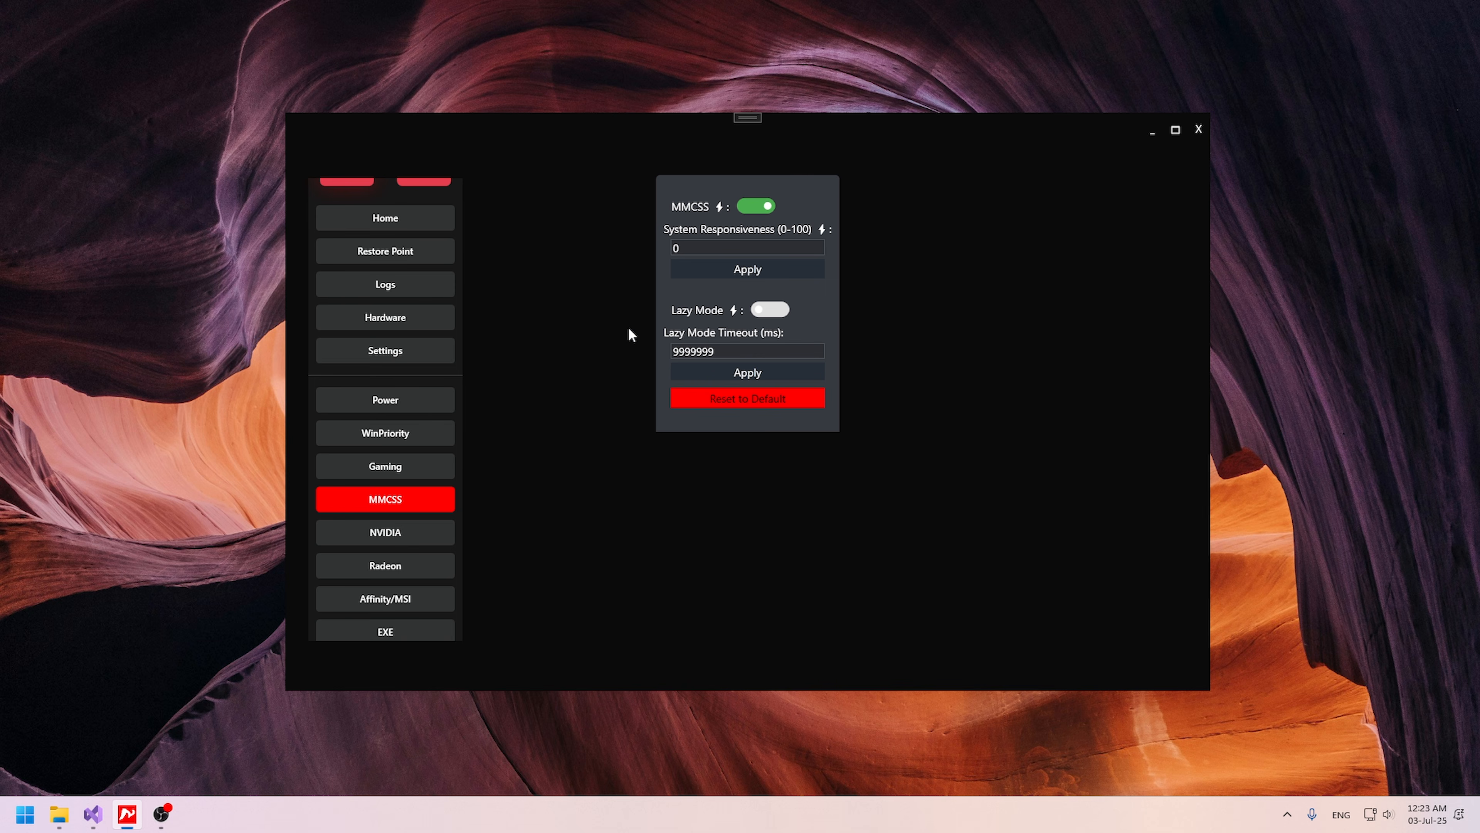
{"action": "left_click", "coordinate": [678, 345]}
Turn off Disable P-state on the NVIDIA page and review the remaining options down to Disable SedonaHasRun.
{"action": "left_click", "coordinate": [421, 544]}
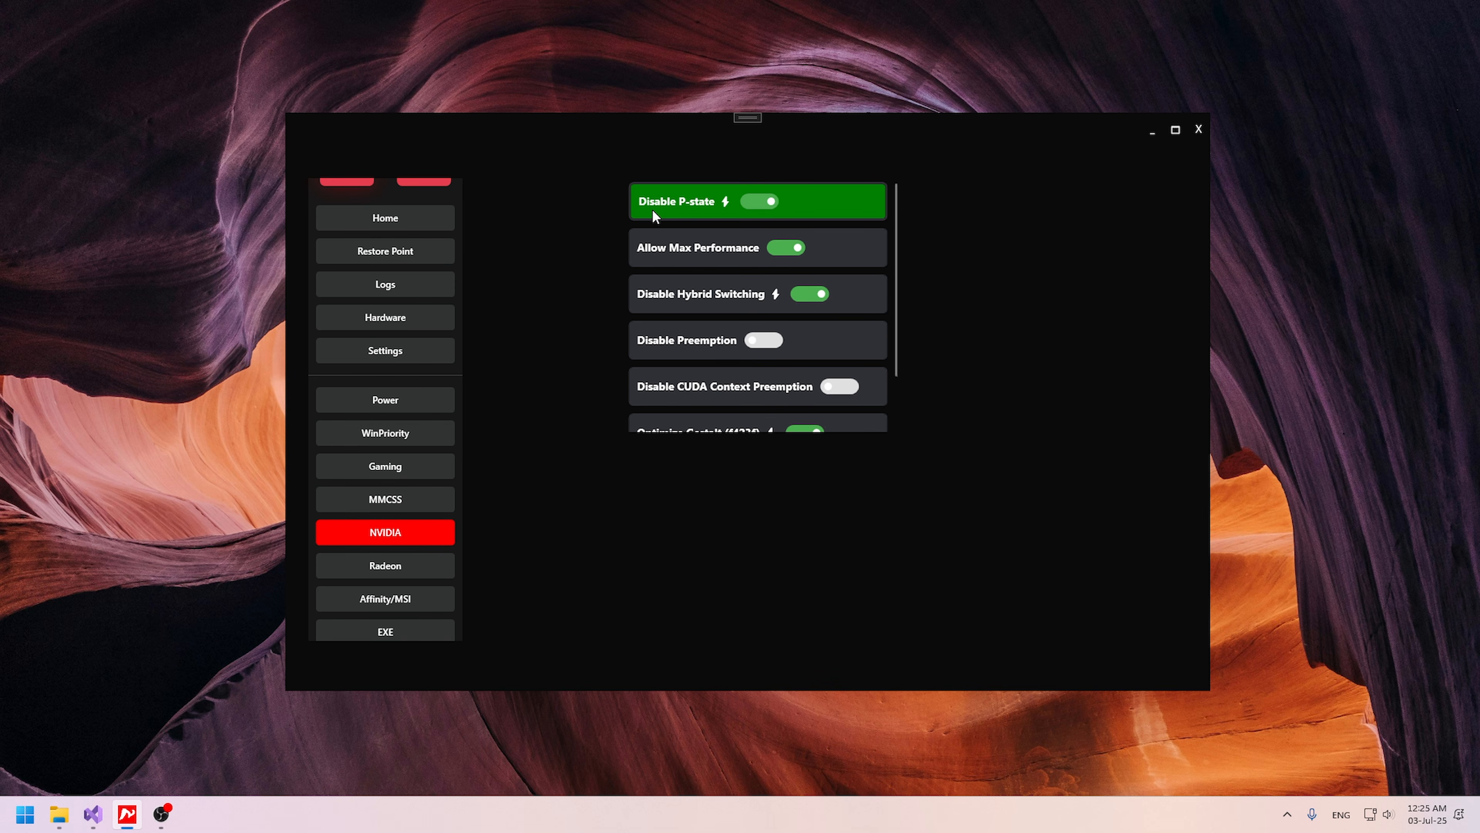
{"action": "mouse_move", "coordinate": [703, 203]}
{"action": "scroll", "coordinate": [650, 245], "scroll_direction": "down", "scroll_amount": 1}
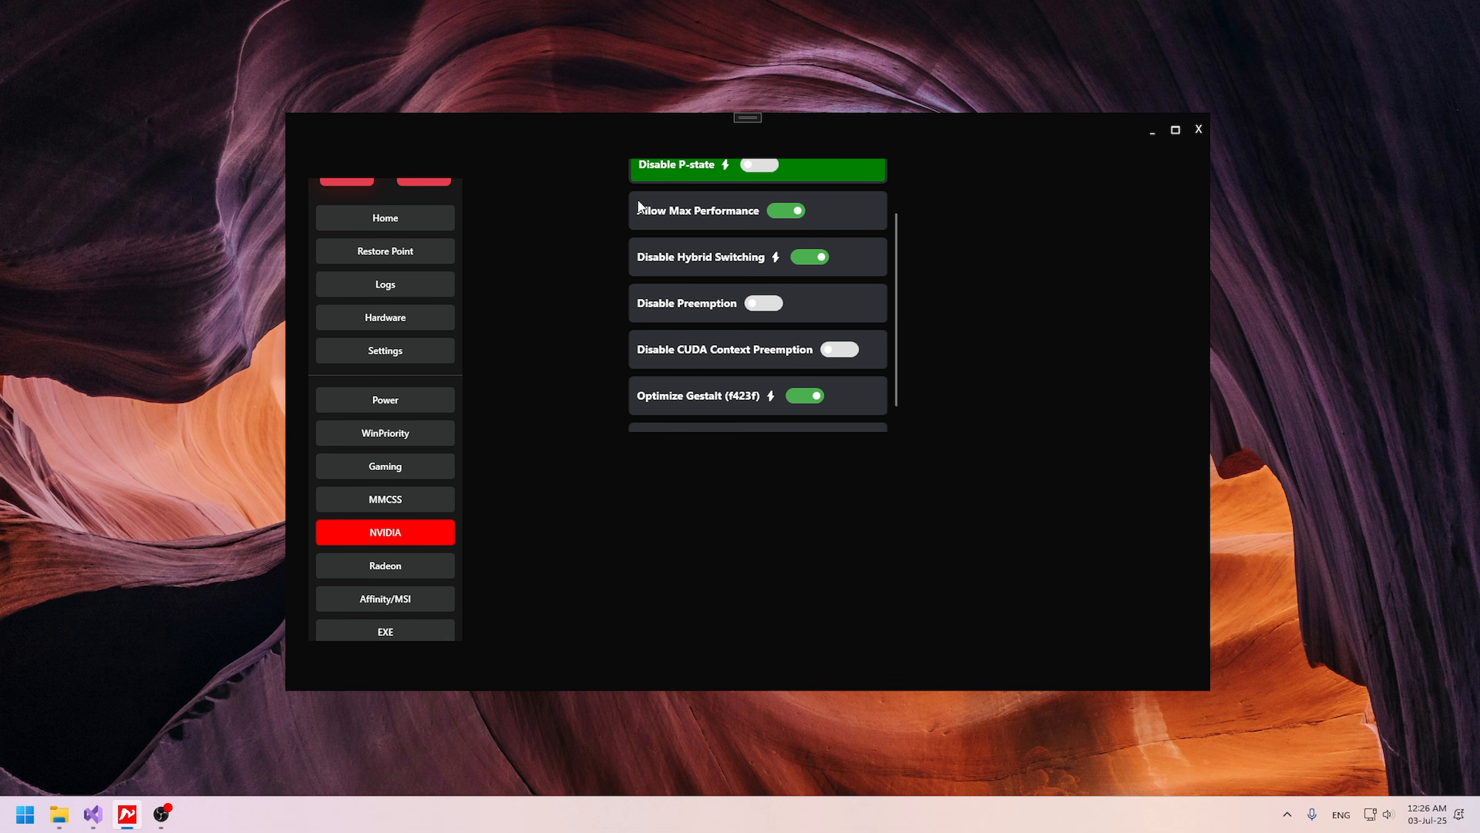
{"action": "scroll", "coordinate": [638, 200], "scroll_direction": "down", "scroll_amount": 1}
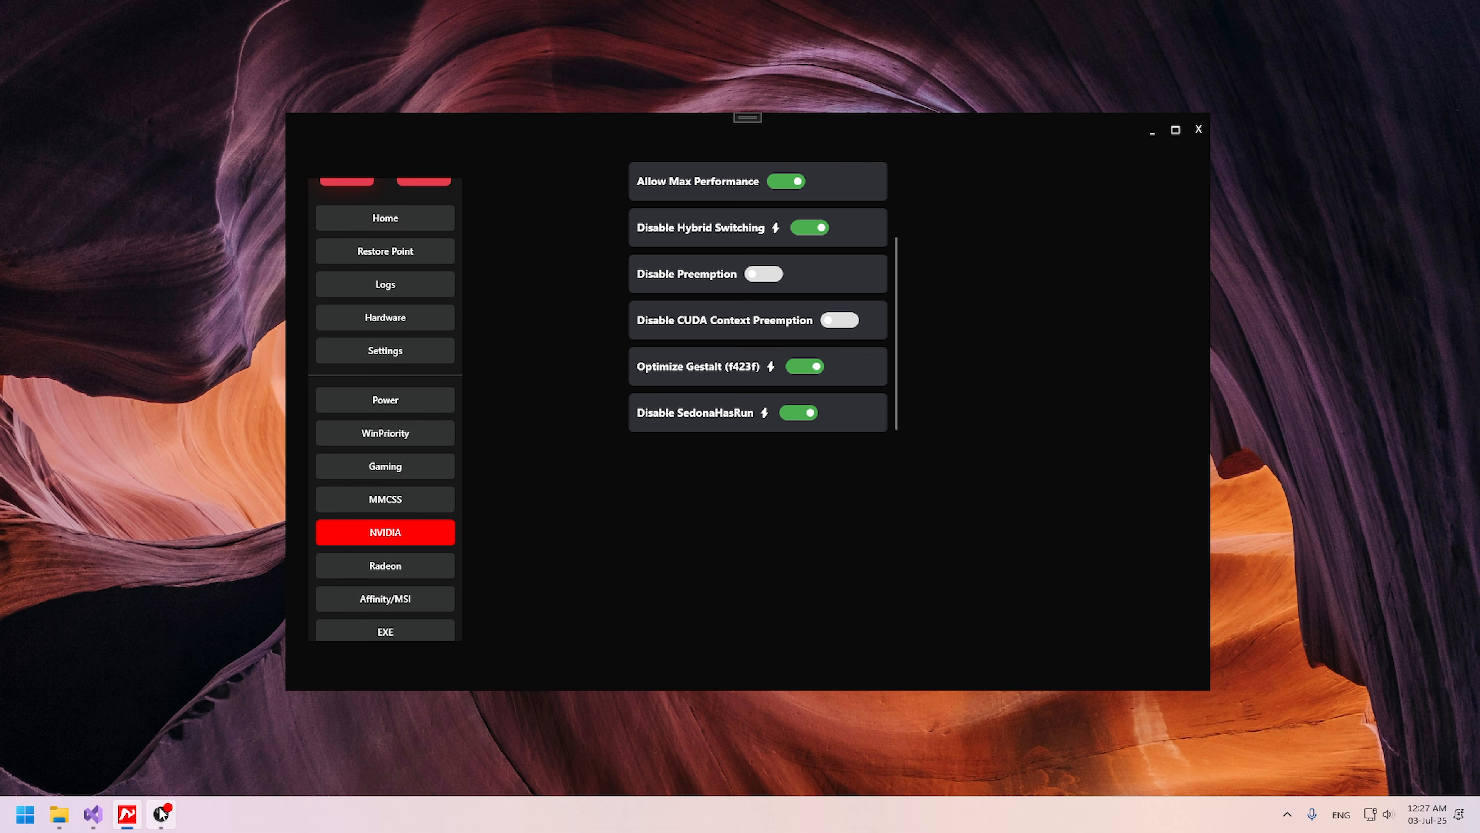
{"action": "mouse_move", "coordinate": [163, 814]}
Examine the Radeon page's Core options from Disable ULPS to Disable FBC Support, and view its Extended options.
{"action": "scroll", "coordinate": [408, 514], "scroll_direction": "down", "scroll_amount": 1}
{"action": "left_click", "coordinate": [433, 525]}
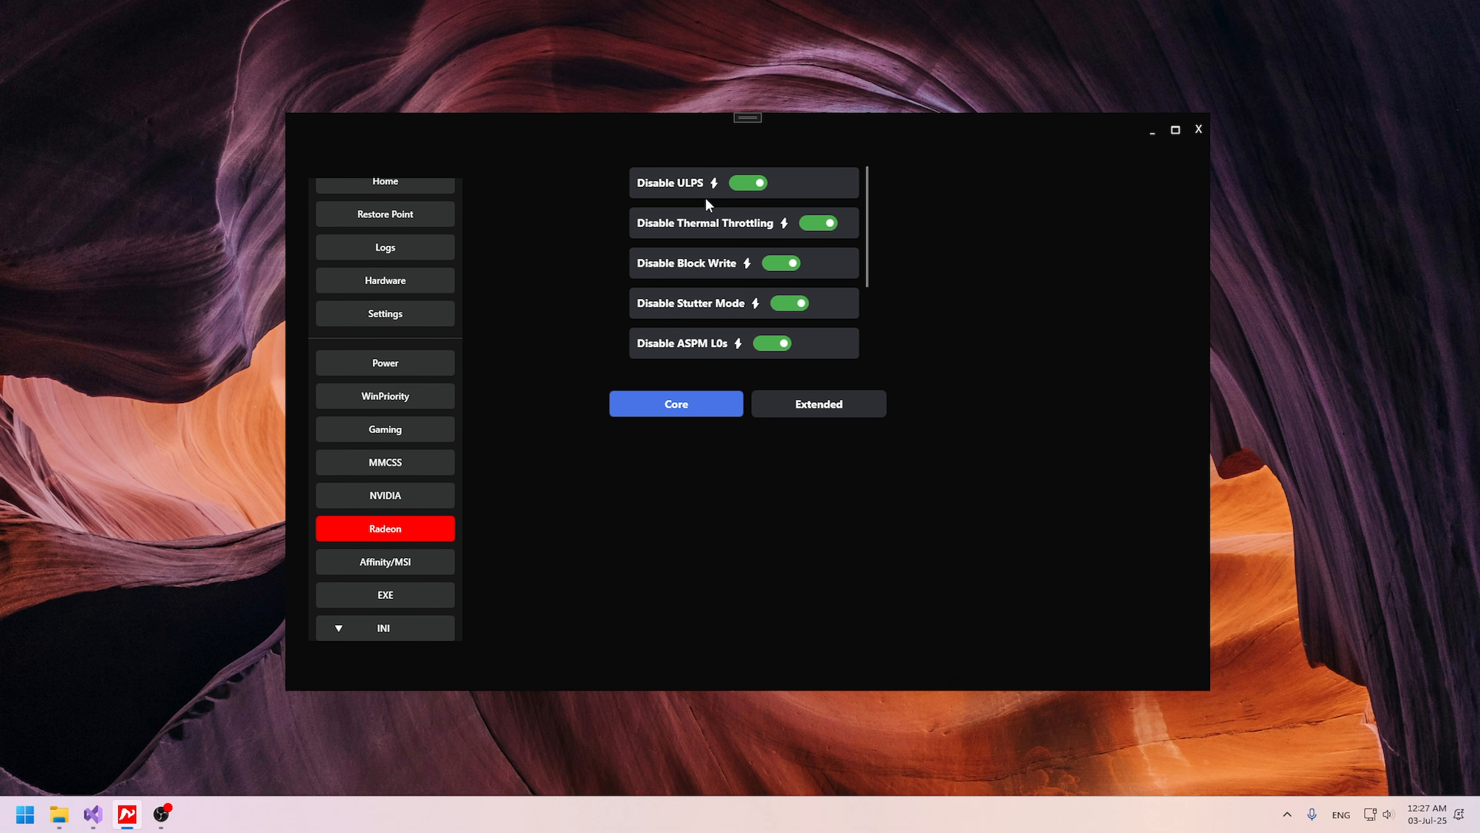
{"action": "scroll", "coordinate": [706, 206], "scroll_direction": "down", "scroll_amount": 2}
{"action": "scroll", "coordinate": [706, 206], "scroll_direction": "up", "scroll_amount": 2}
{"action": "scroll", "coordinate": [783, 326], "scroll_direction": "down", "scroll_amount": 3}
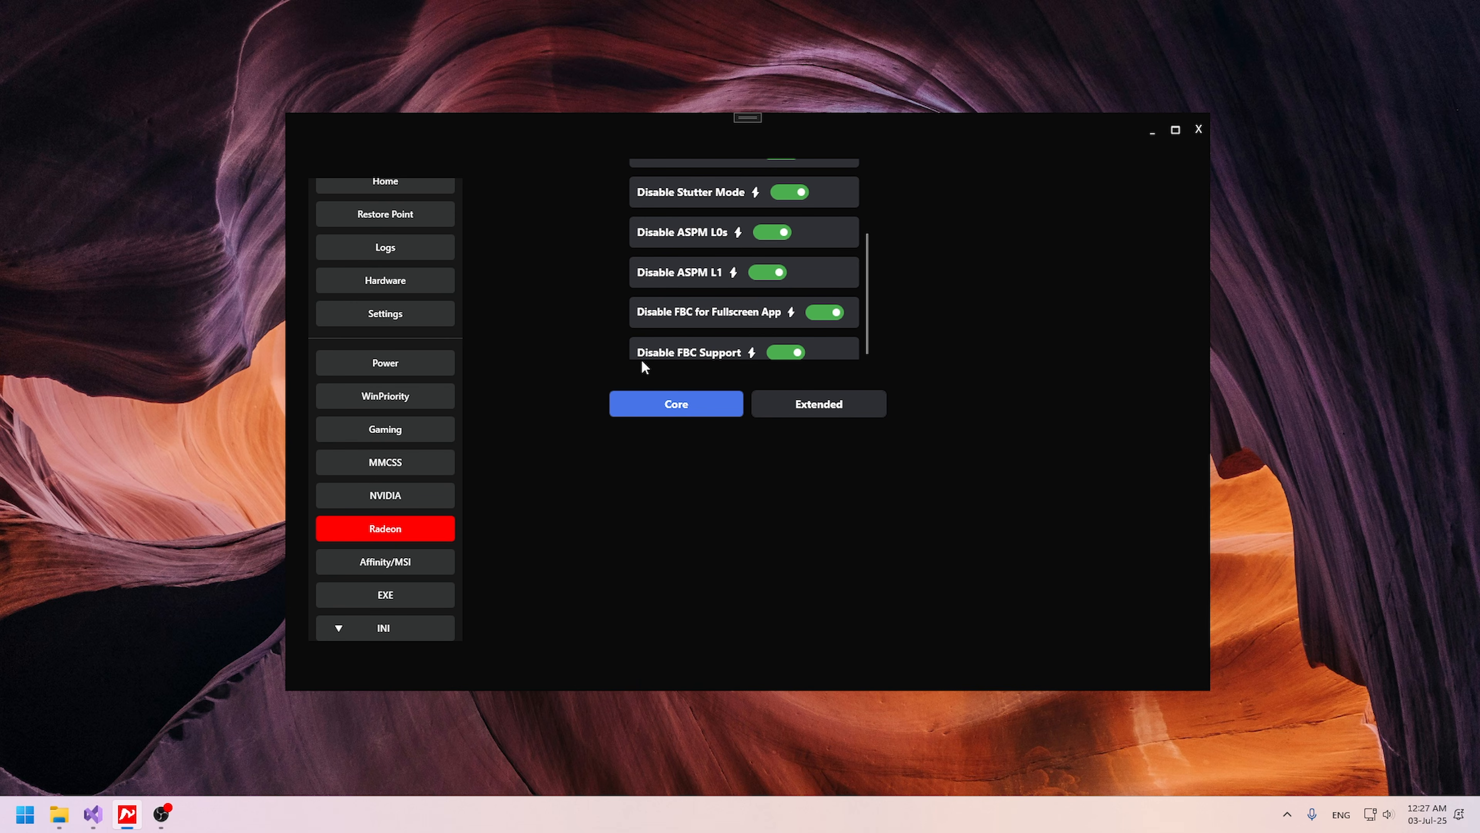
{"action": "left_click", "coordinate": [819, 403]}
{"action": "left_click", "coordinate": [707, 403]}
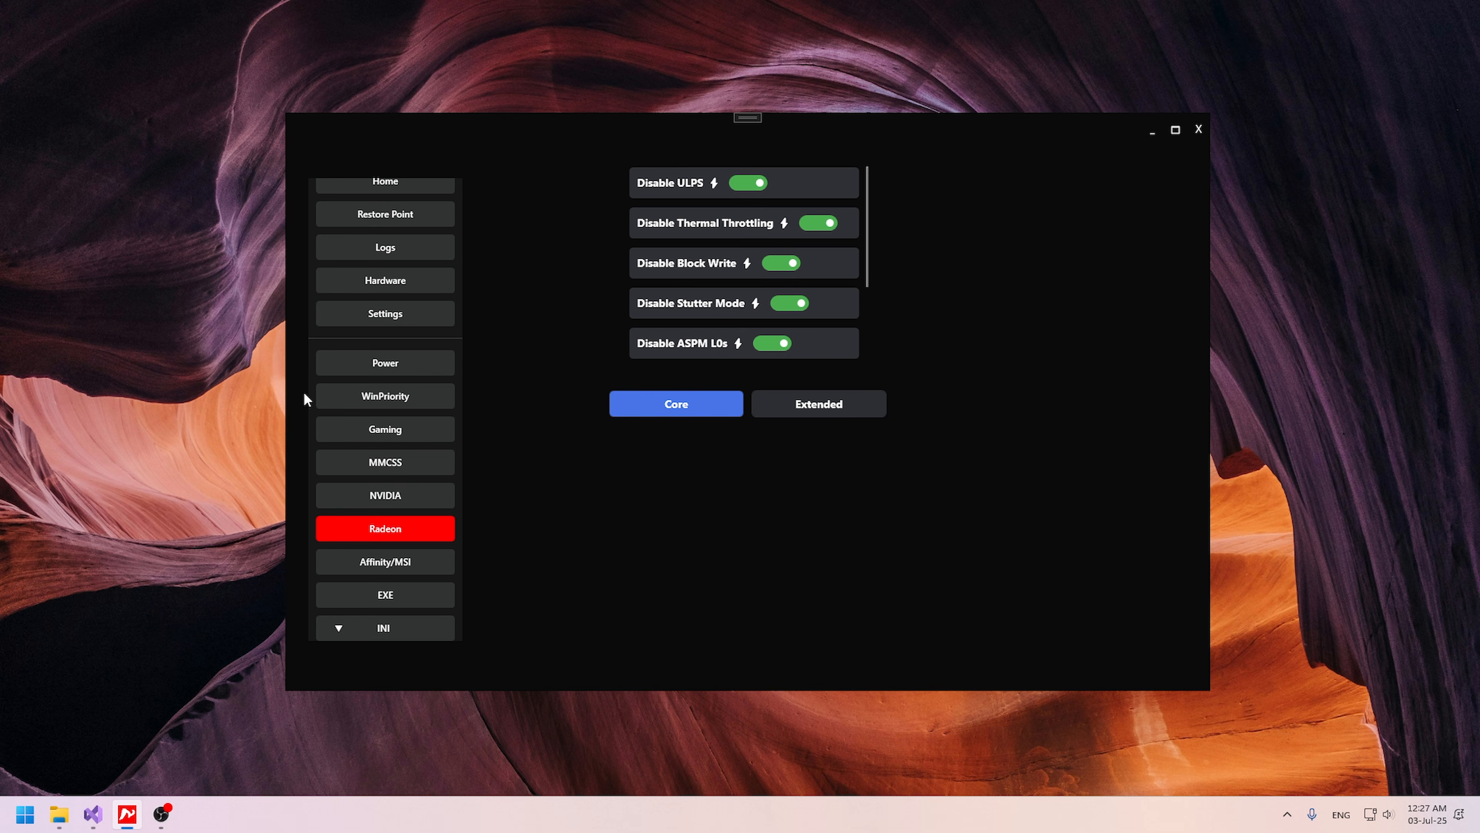
Run the CPU core benchmark on the Affinity/MSI page, and reposition and enlarge the results window to review every core.
{"action": "left_click", "coordinate": [749, 186]}
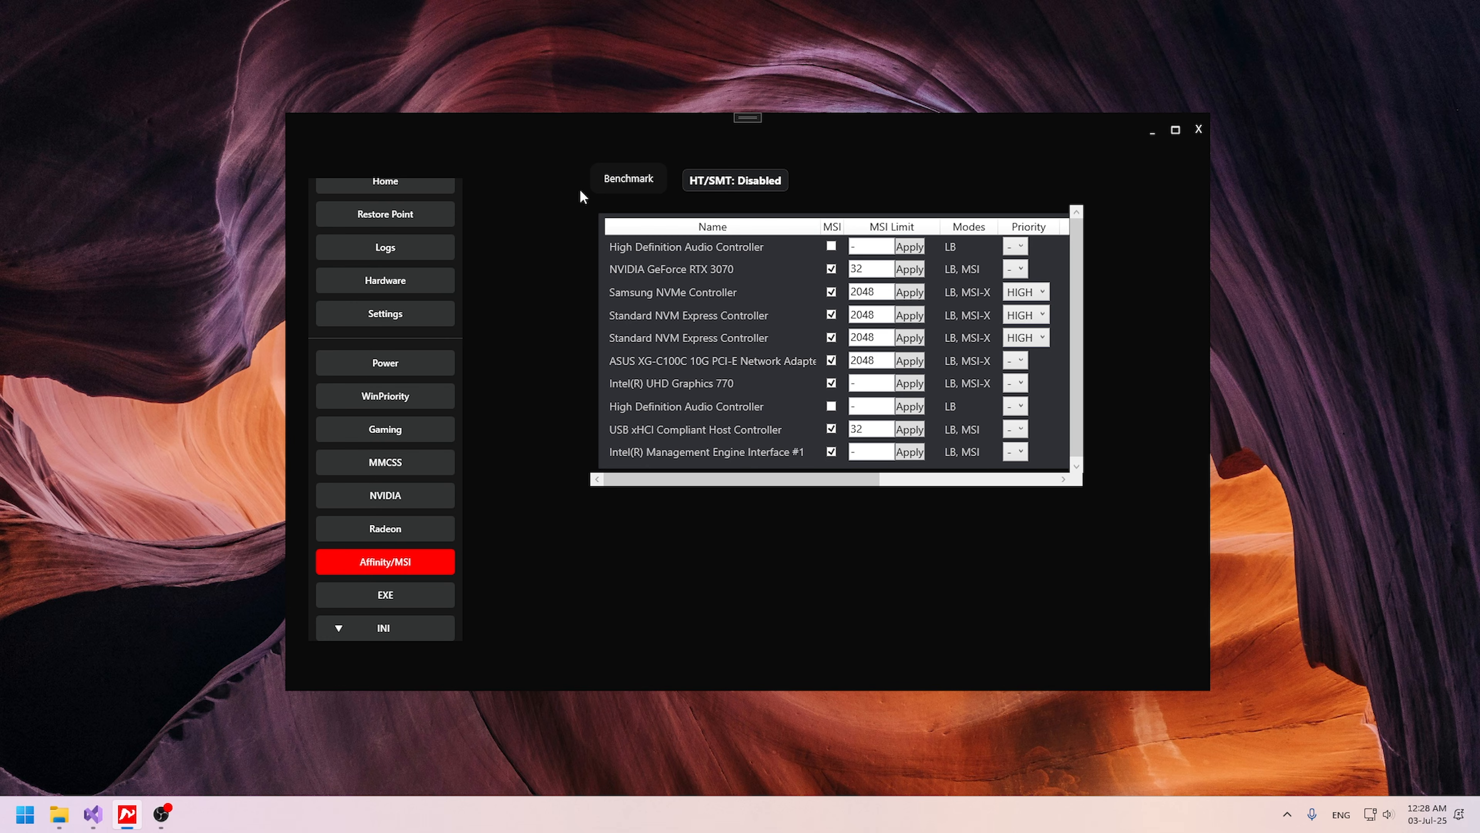
{"action": "left_click", "coordinate": [625, 189]}
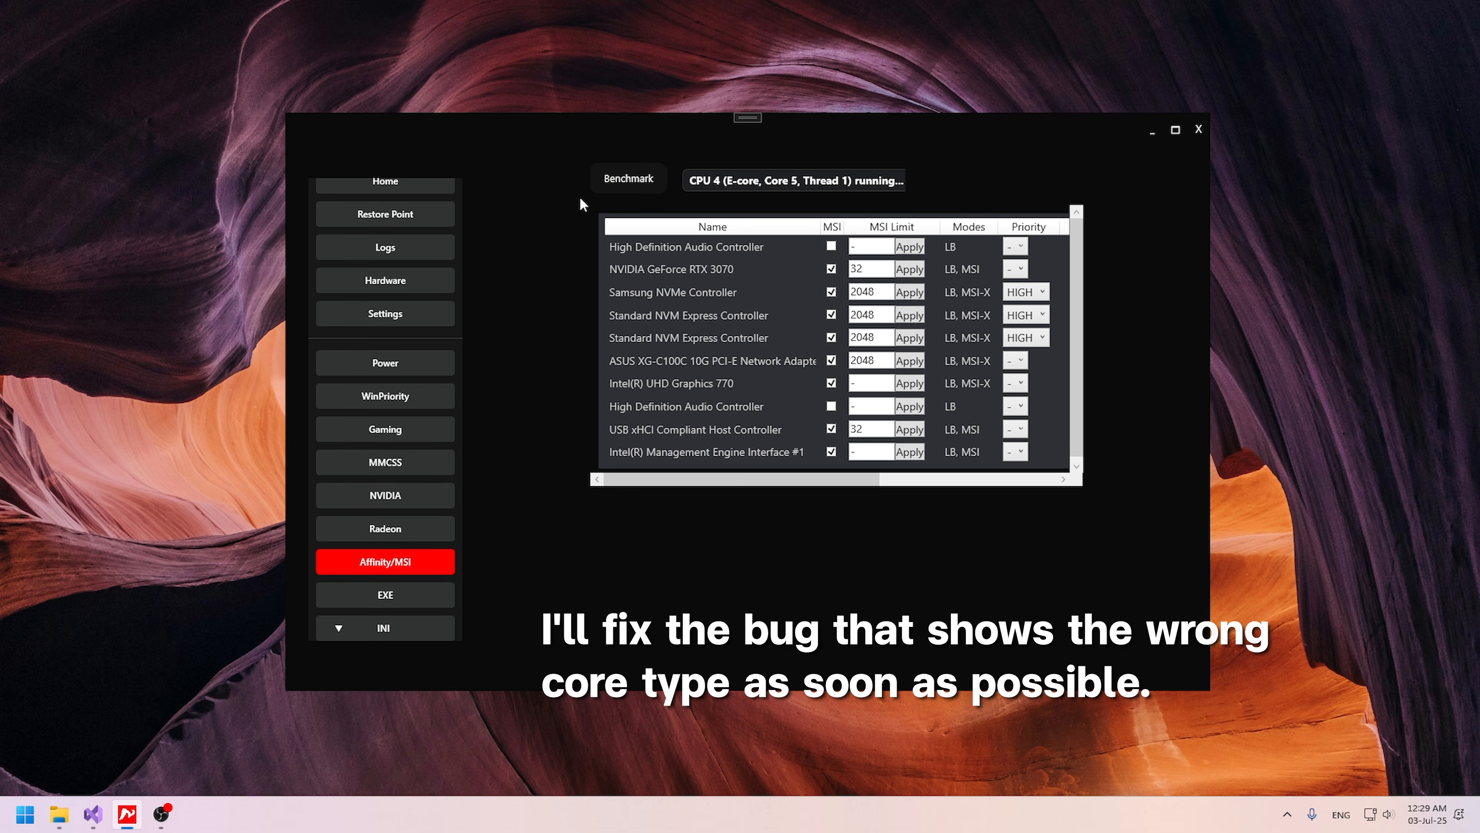
{"action": "left_click_drag", "start_coordinate": [568, 87], "coordinate": [933, 219]}
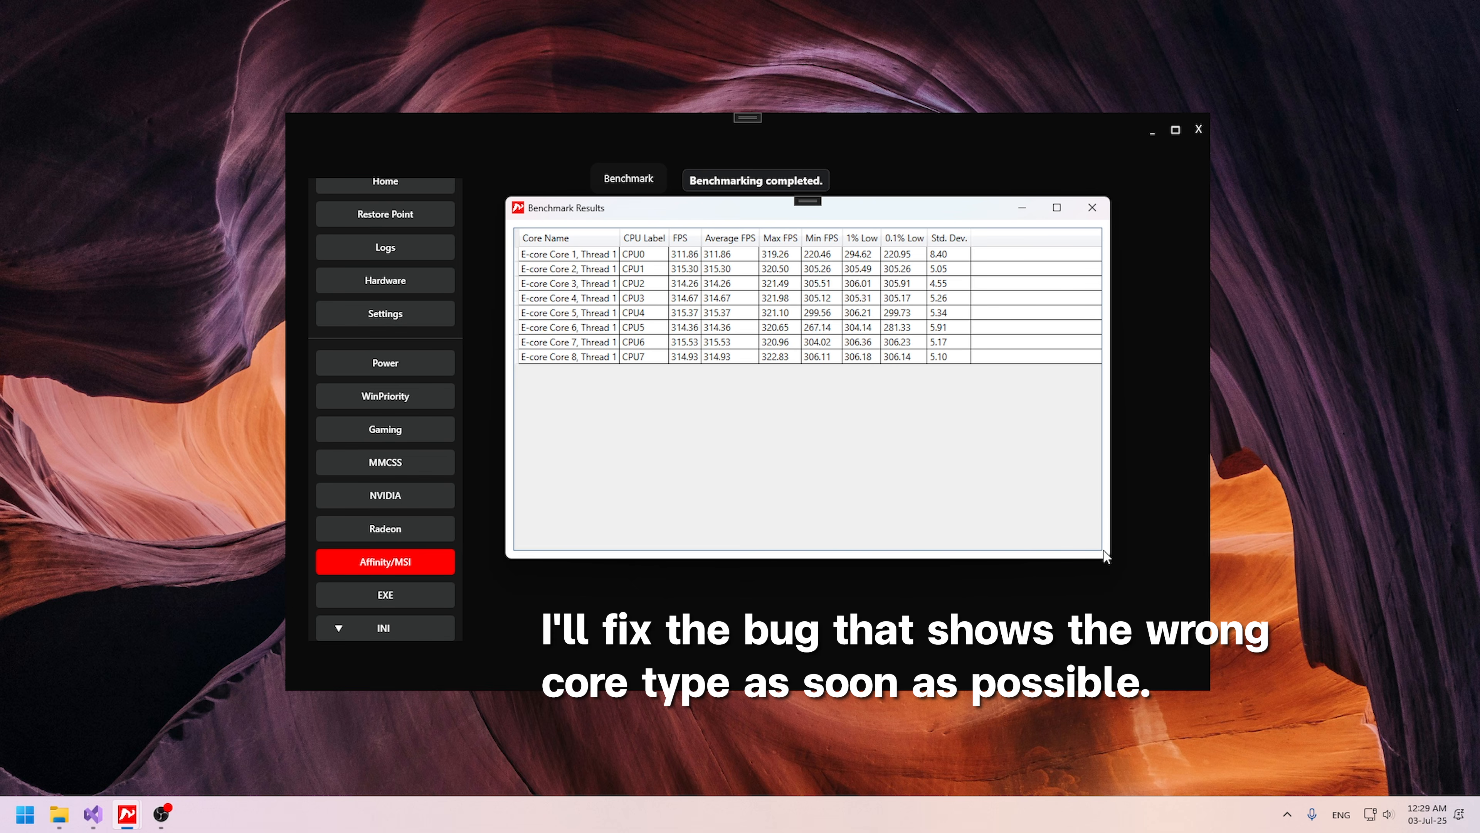
{"action": "left_click_drag", "start_coordinate": [913, 224], "coordinate": [957, 267]}
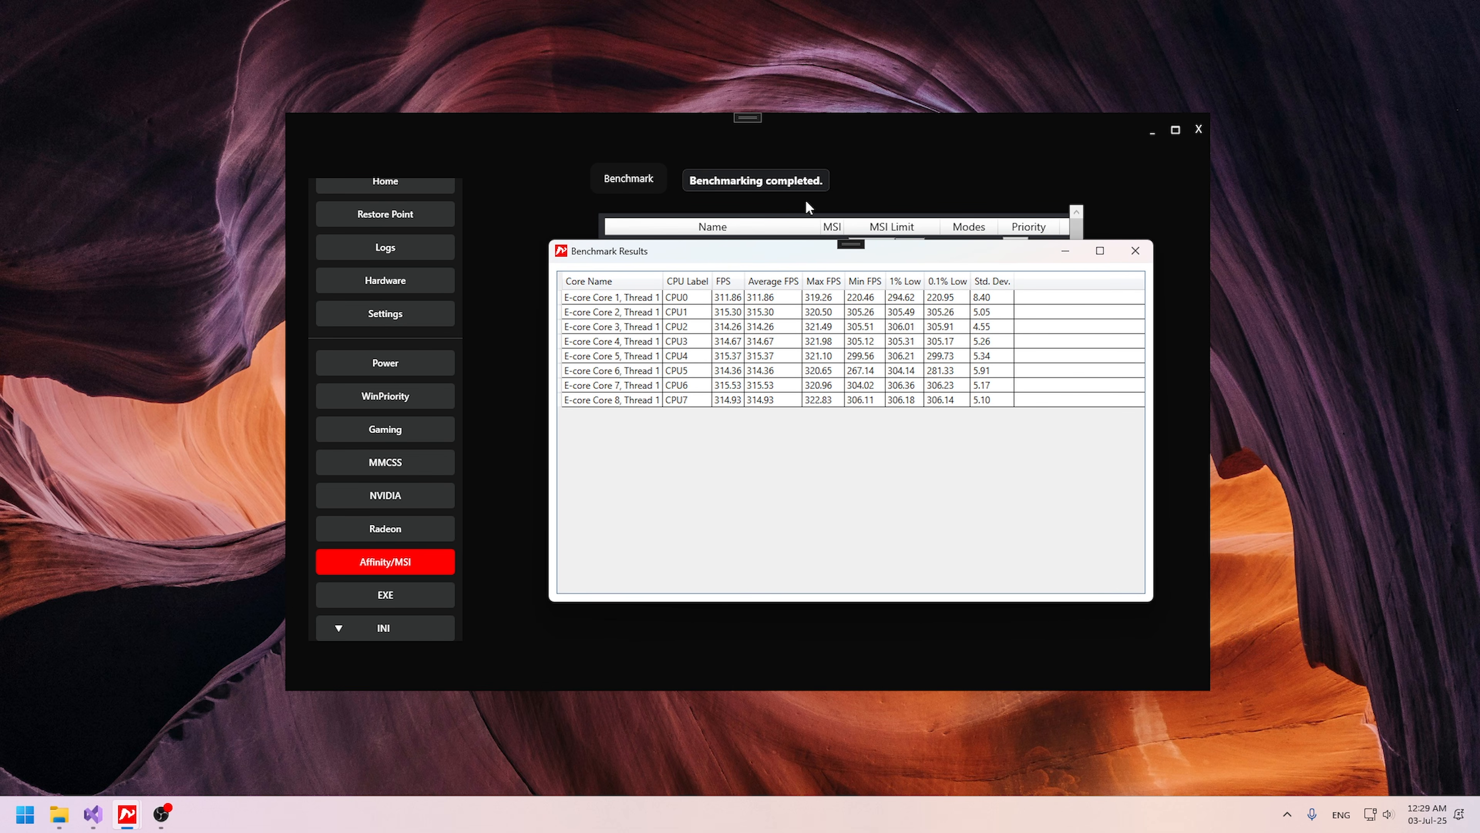
{"action": "left_click_drag", "start_coordinate": [1151, 602], "coordinate": [1242, 628]}
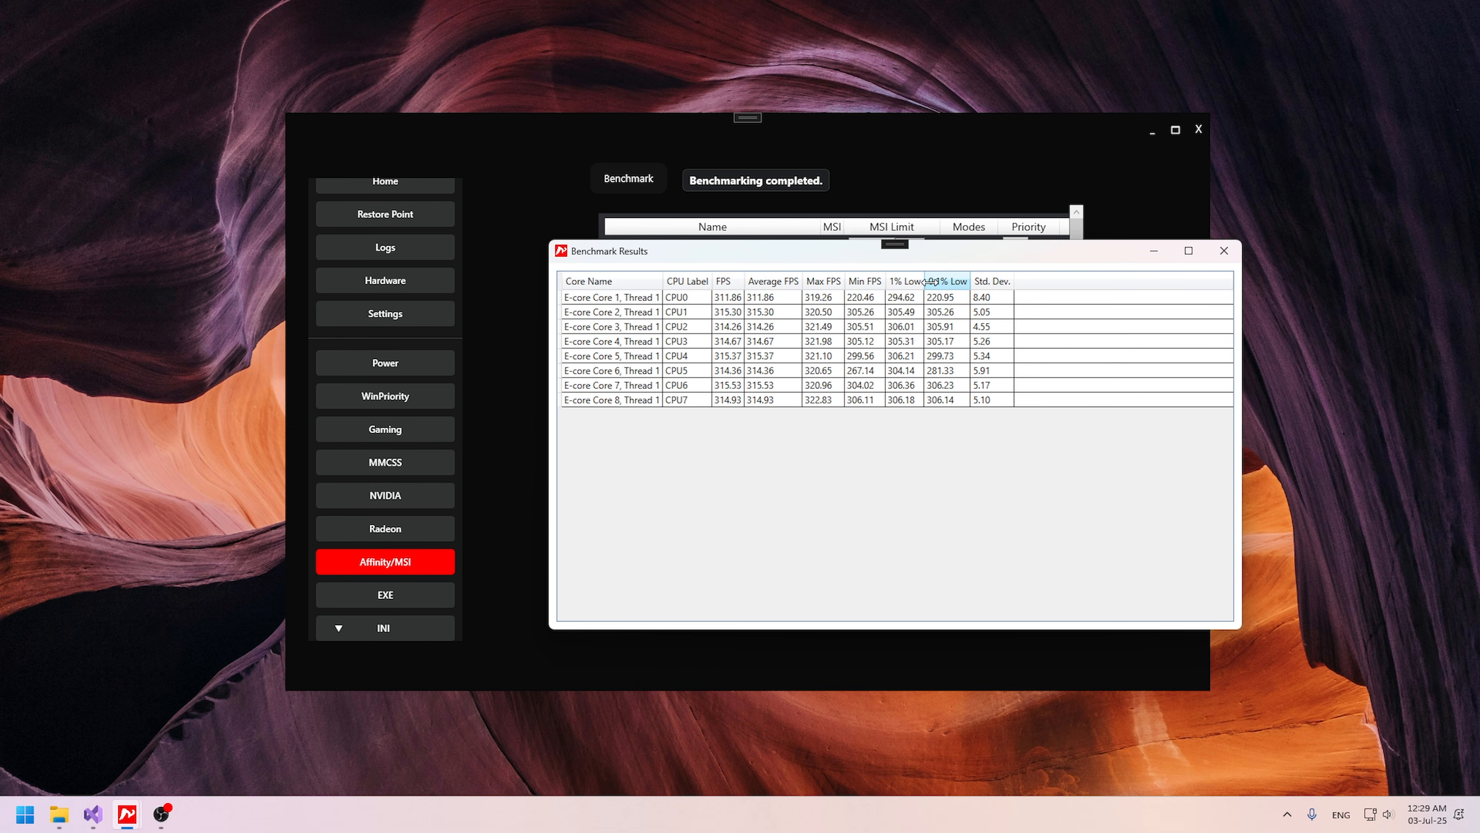
Sort the benchmark results by 1% Low and move the results window clear of the device list.
{"action": "left_click", "coordinate": [909, 281]}
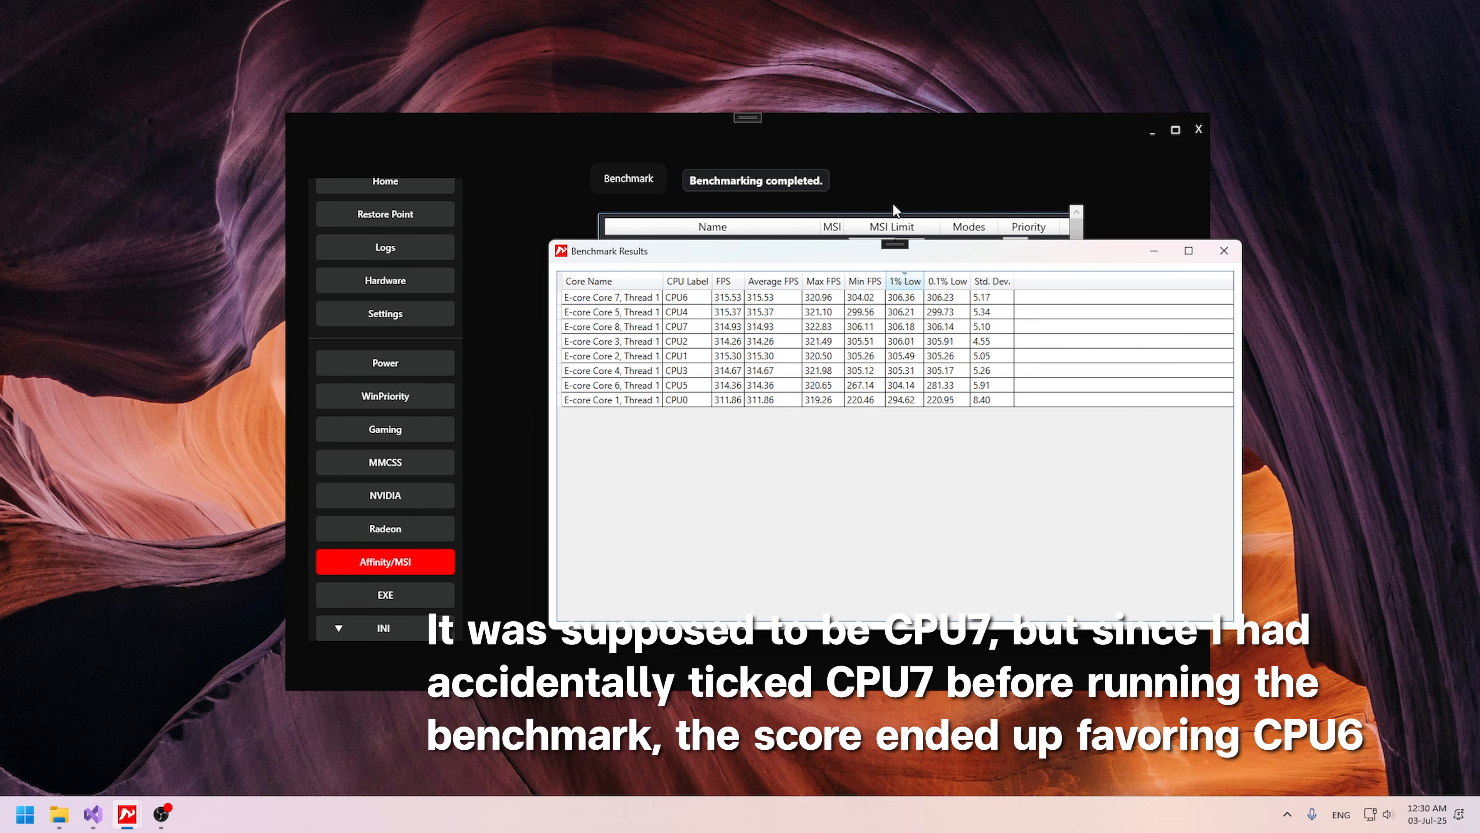
{"action": "left_click_drag", "start_coordinate": [1131, 261], "coordinate": [659, 275]}
Try CPU6 alone and then CPU7 alone as the NVIDIA GeForce RTX 3070's CPU affinity, and close the selection without applying it.
{"action": "left_click", "coordinate": [1073, 521]}
{"action": "left_click", "coordinate": [419, 380]}
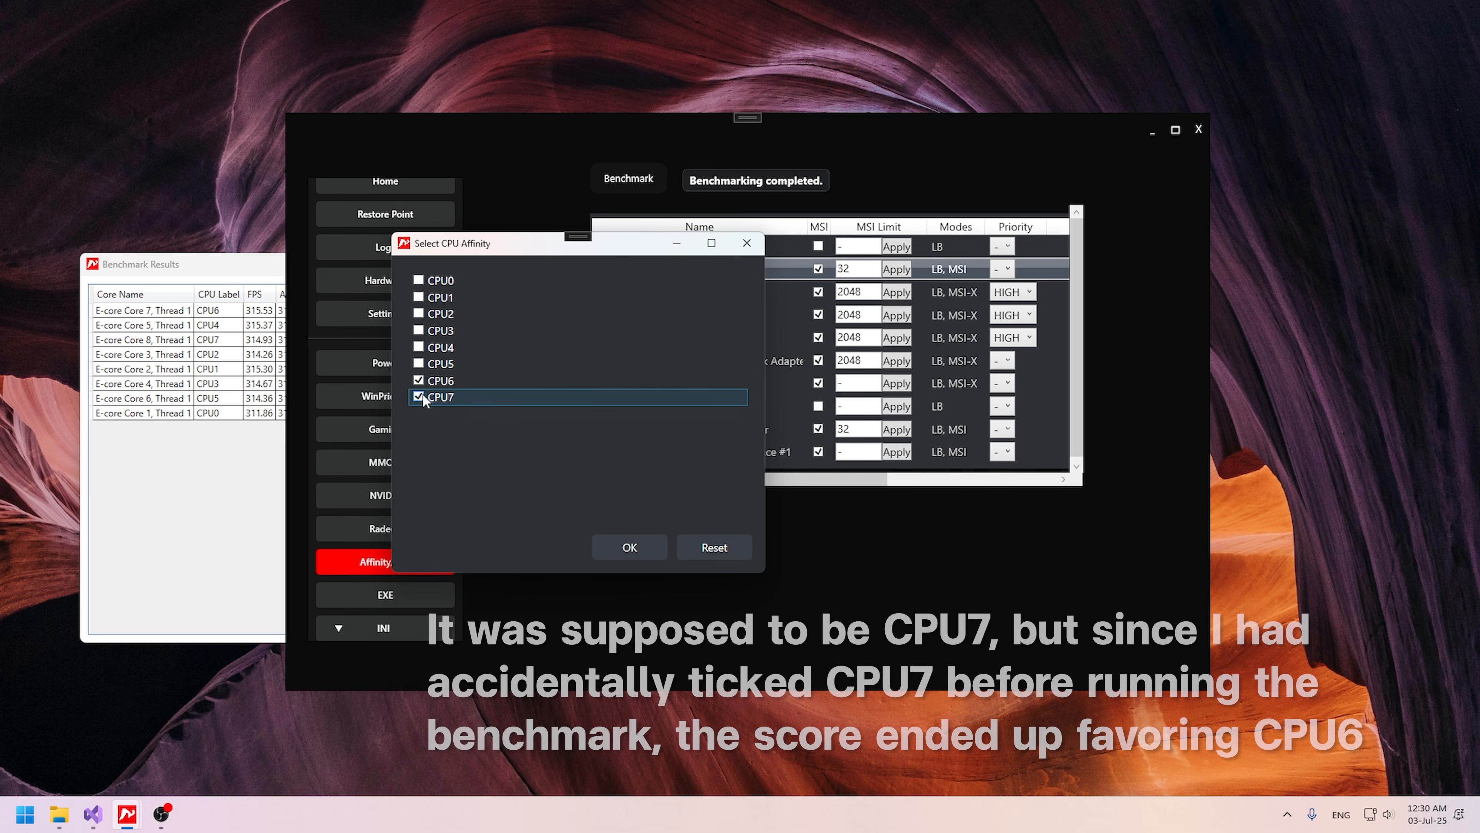
{"action": "left_click", "coordinate": [420, 397]}
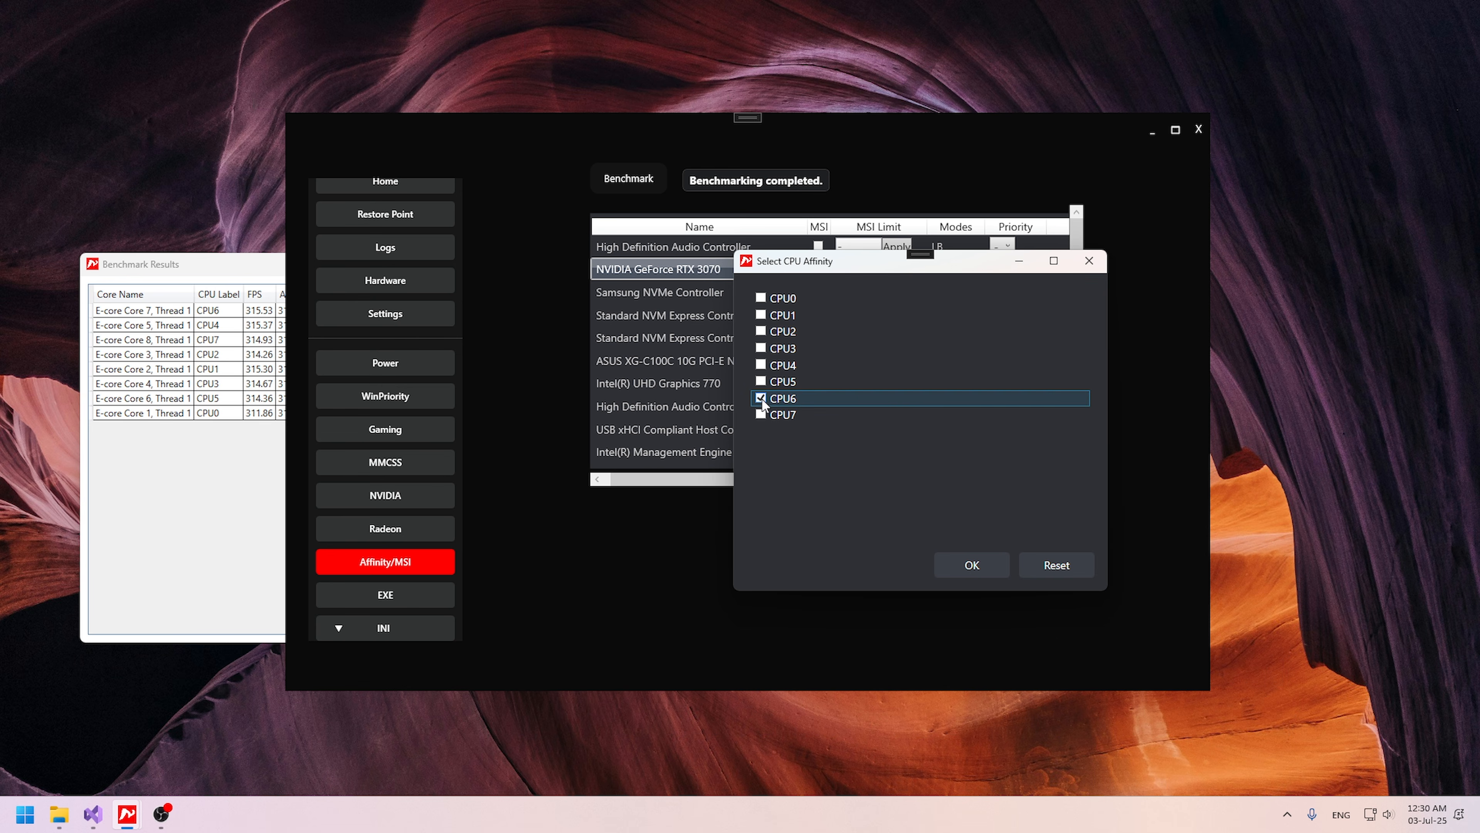
{"action": "left_click", "coordinate": [761, 398]}
{"action": "left_click", "coordinate": [761, 414]}
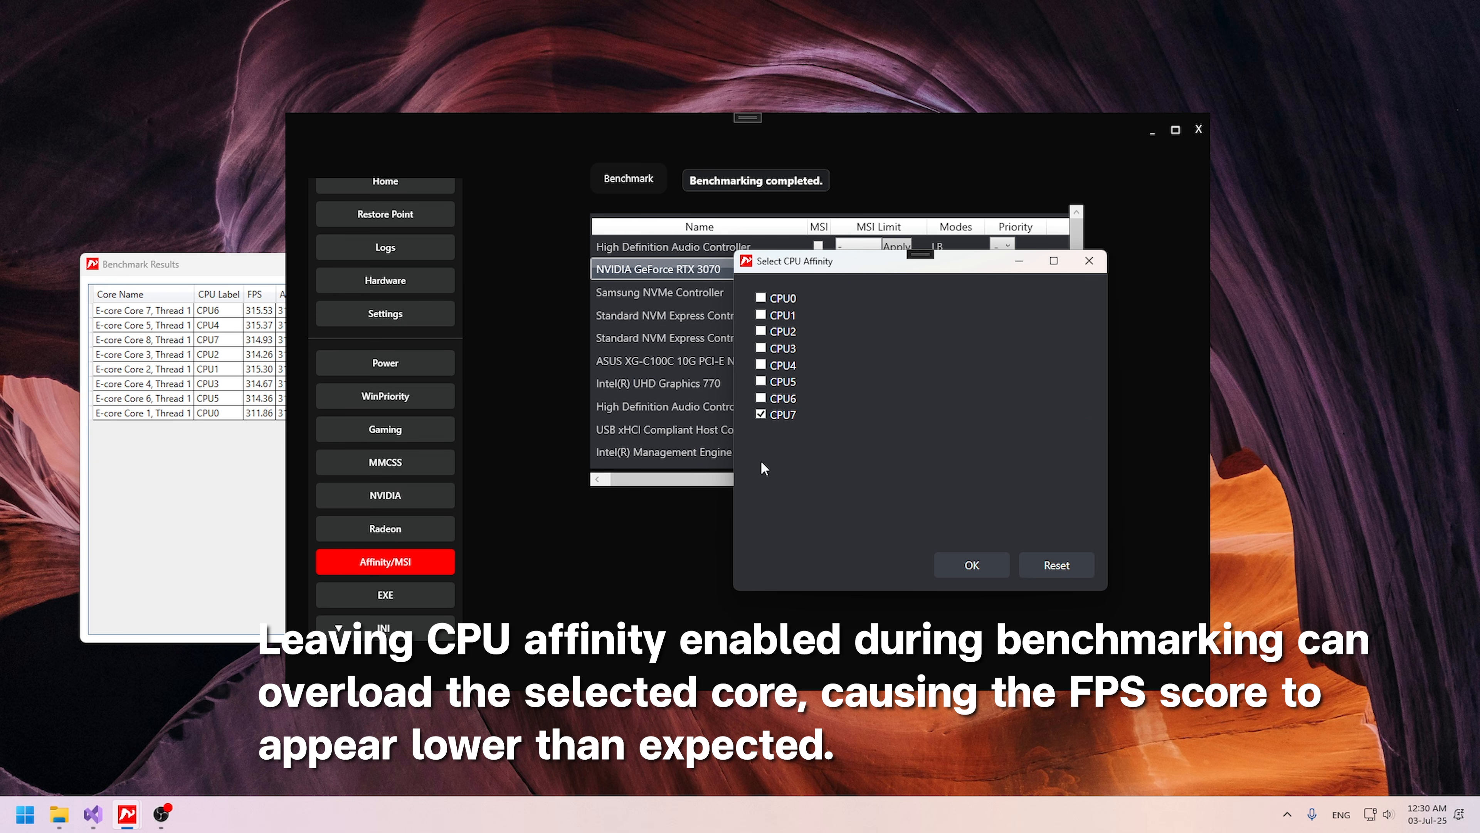
{"action": "left_click", "coordinate": [1089, 260]}
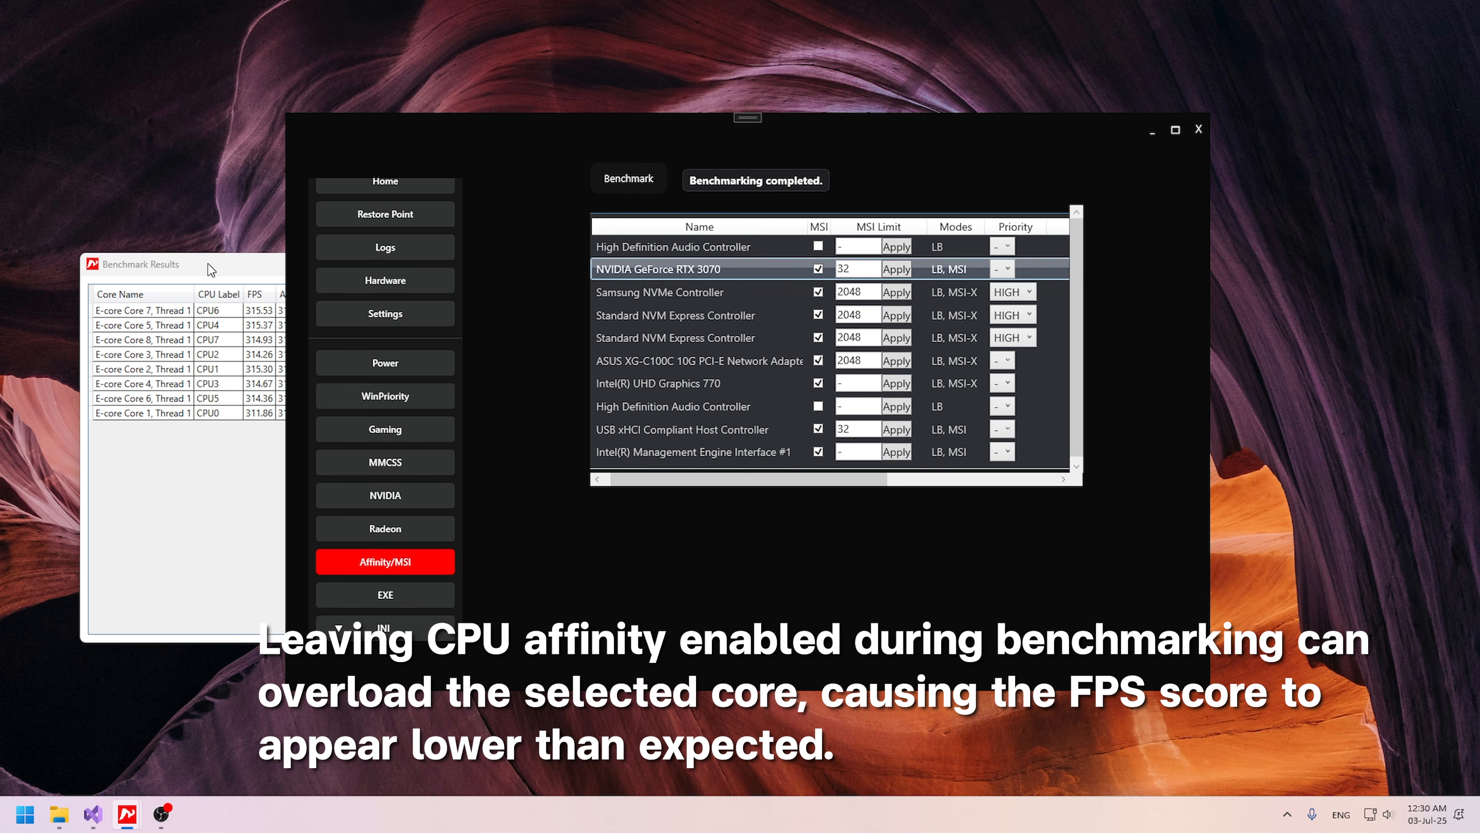
Bring the benchmark results window back over the Affinity/MSI page and review the cores ranked by 1% Low.
{"action": "left_click_drag", "start_coordinate": [211, 269], "coordinate": [364, 237]}
{"action": "left_click_drag", "start_coordinate": [618, 248], "coordinate": [820, 327]}
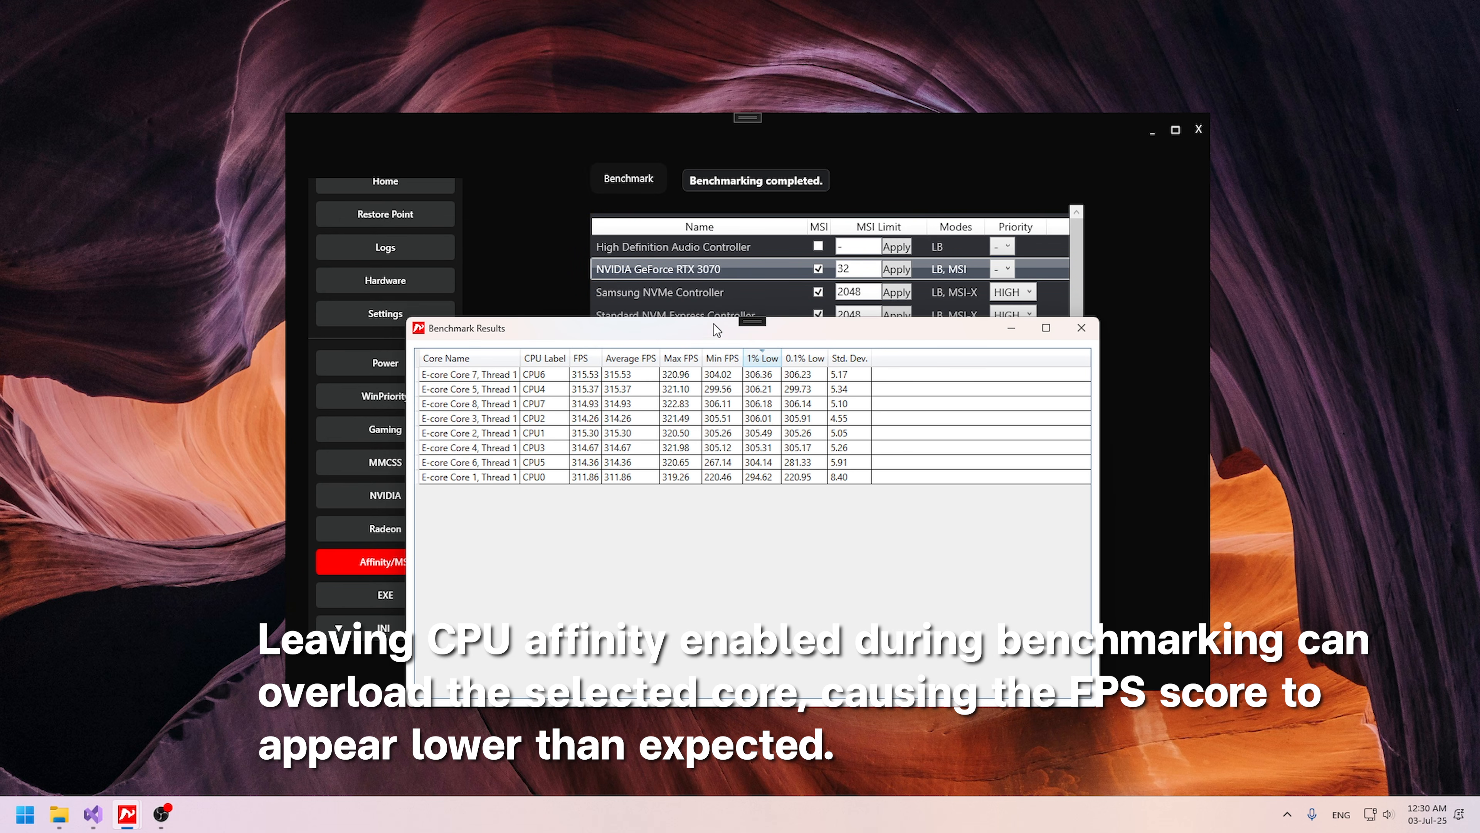
{"action": "left_click_drag", "start_coordinate": [713, 324], "coordinate": [603, 259]}
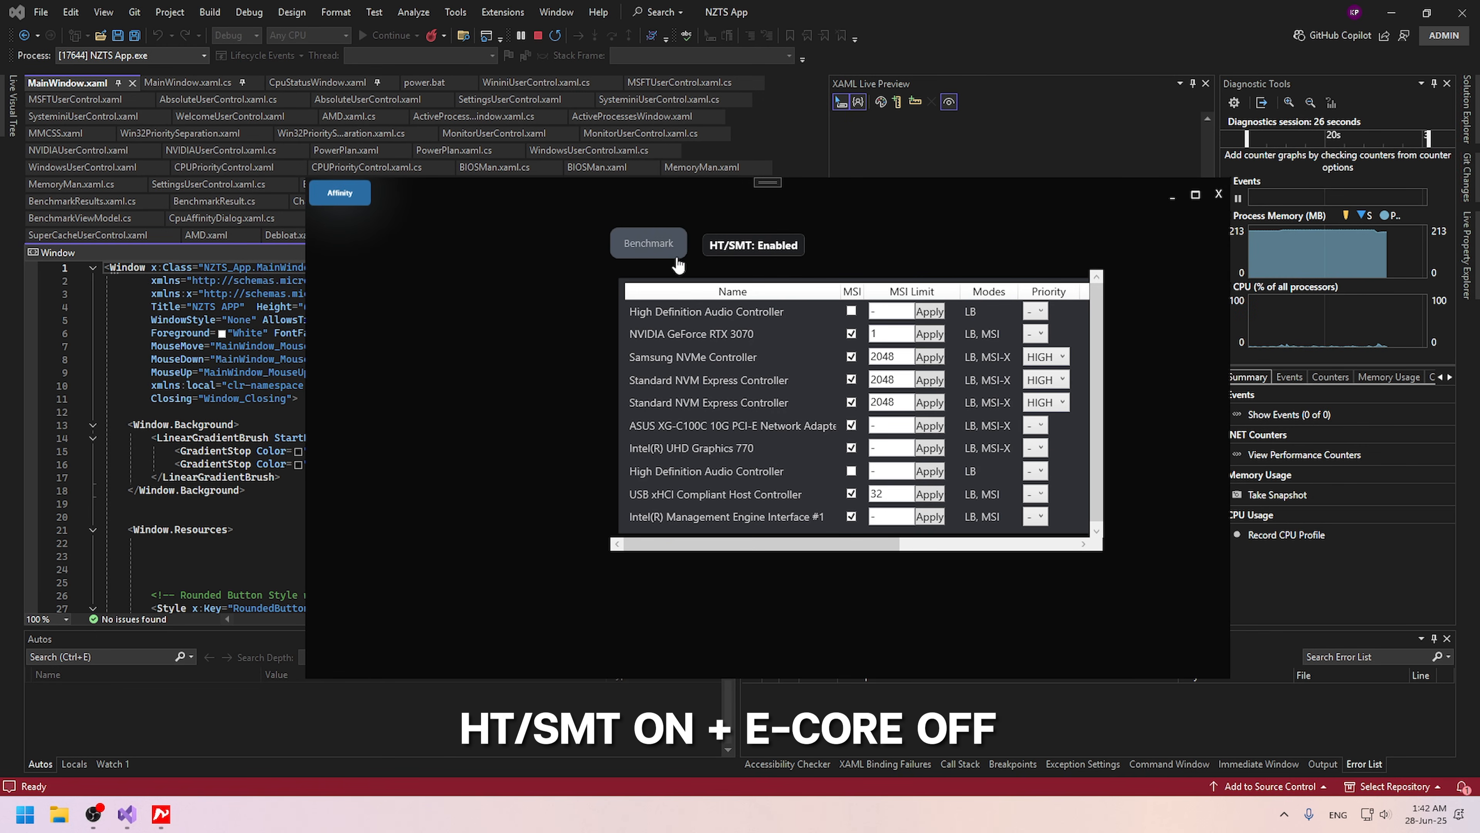
Run the CPU benchmark with HT/SMT enabled, and enlarge and reposition the results window to show every thread.
{"action": "left_click", "coordinate": [640, 245]}
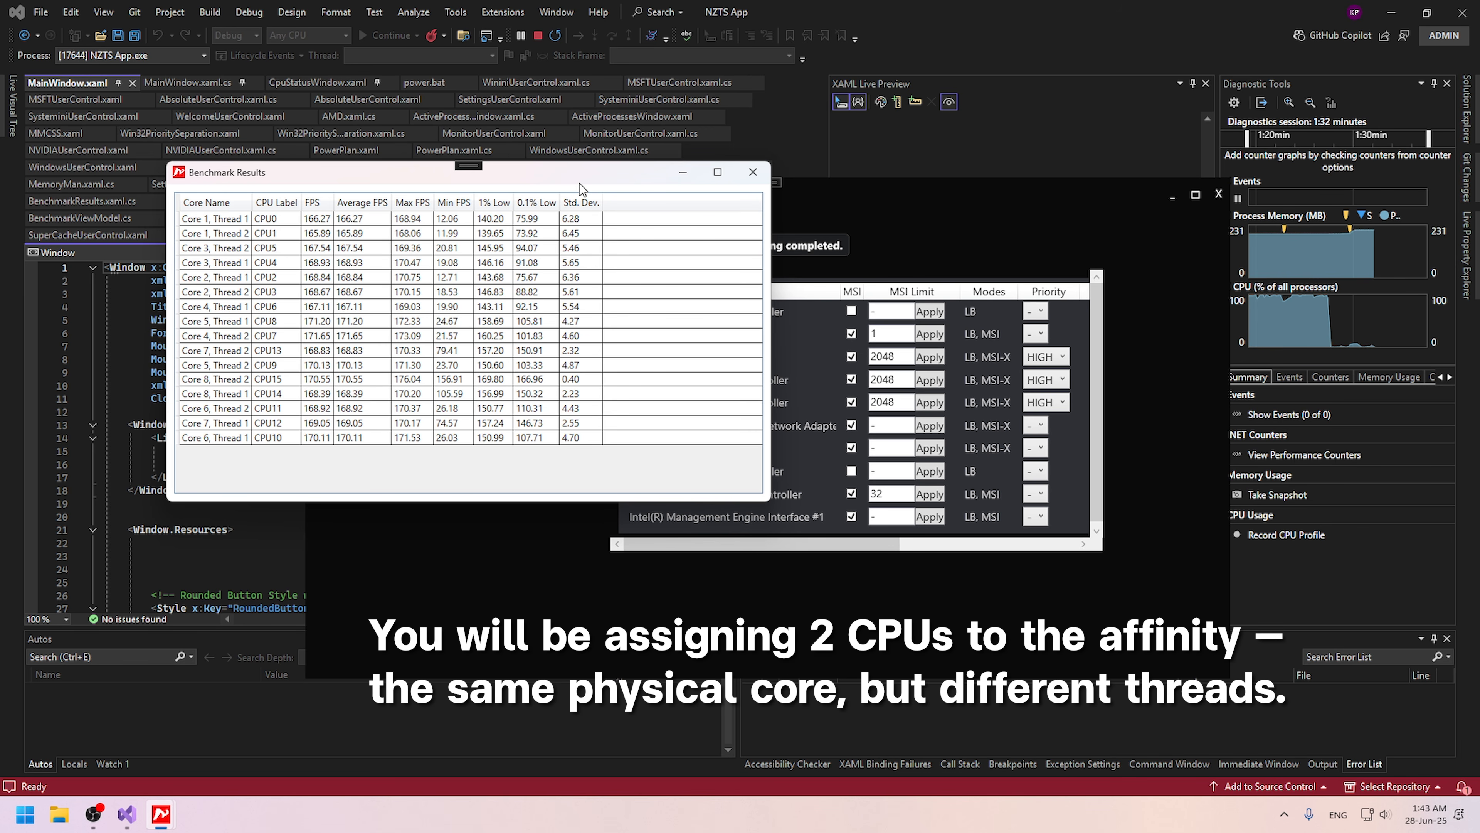
{"action": "left_click_drag", "start_coordinate": [769, 499], "coordinate": [1024, 612]}
{"action": "left_click_drag", "start_coordinate": [579, 172], "coordinate": [858, 264]}
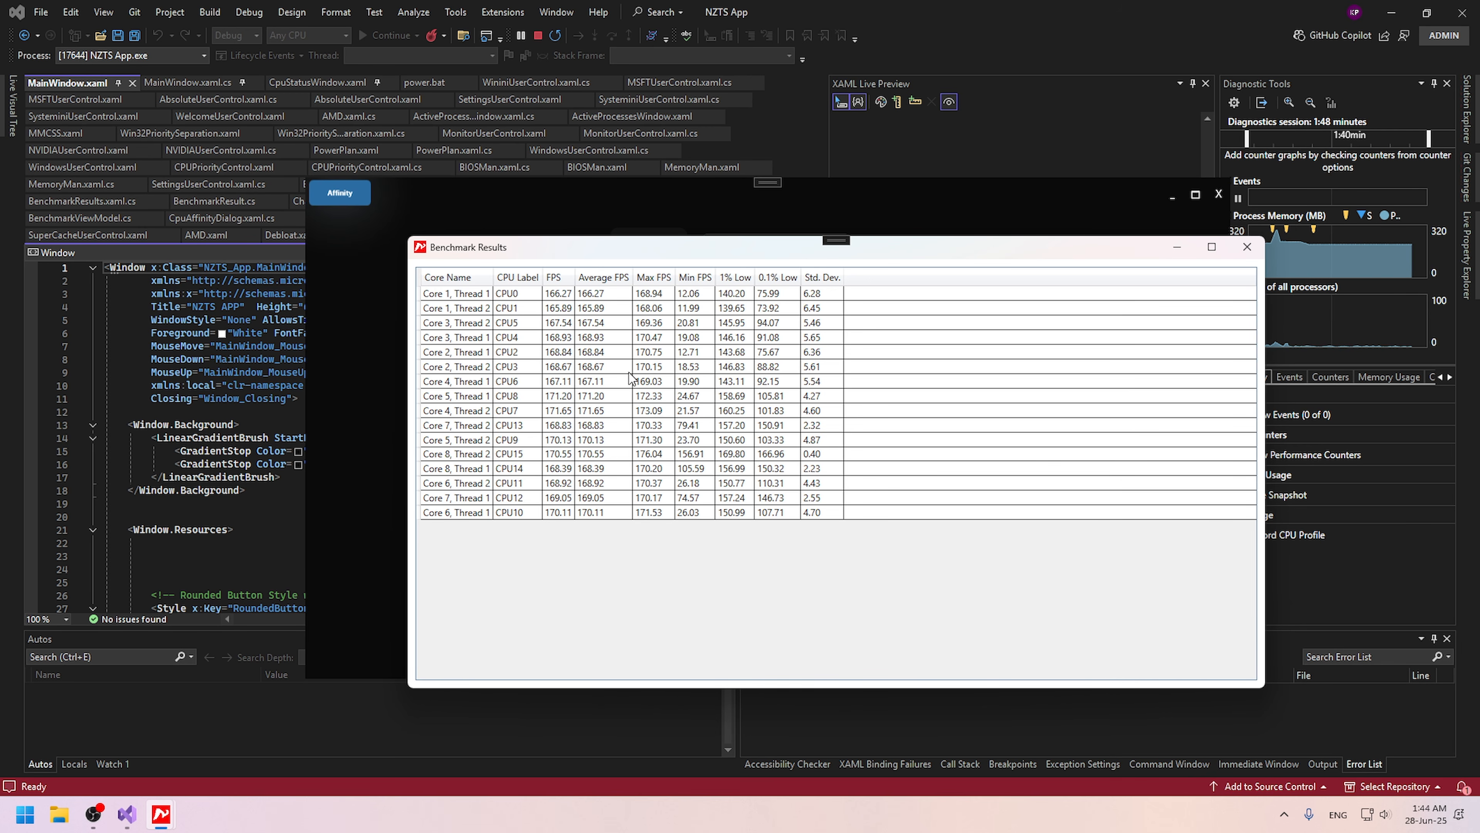
Sort the per-thread benchmark results by Max FPS from highest to lowest and inspect the first-ranked core.
{"action": "left_click", "coordinate": [661, 277]}
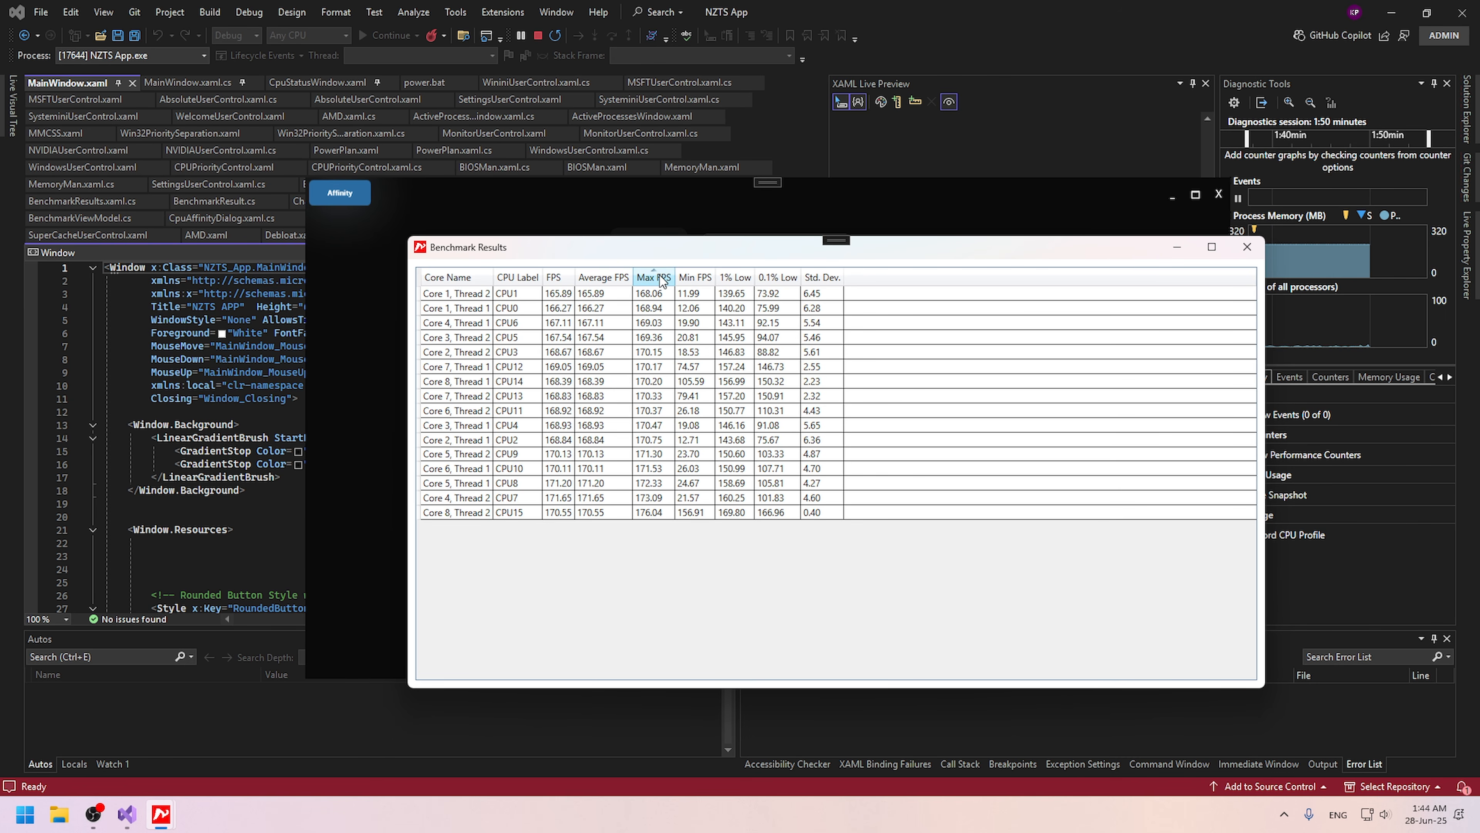
{"action": "left_click", "coordinate": [660, 277]}
{"action": "left_click", "coordinate": [664, 279]}
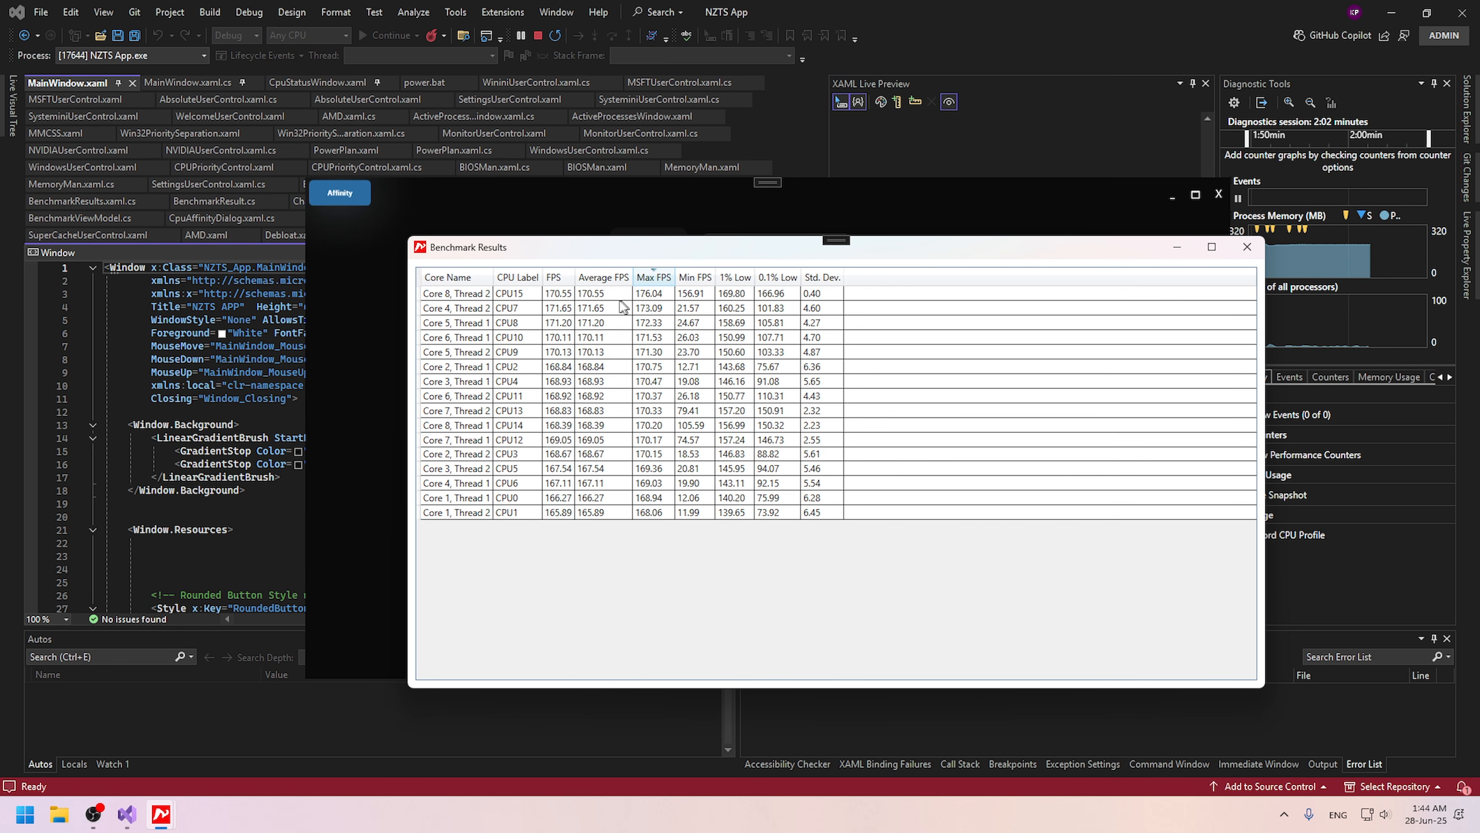
{"action": "left_click", "coordinate": [481, 294]}
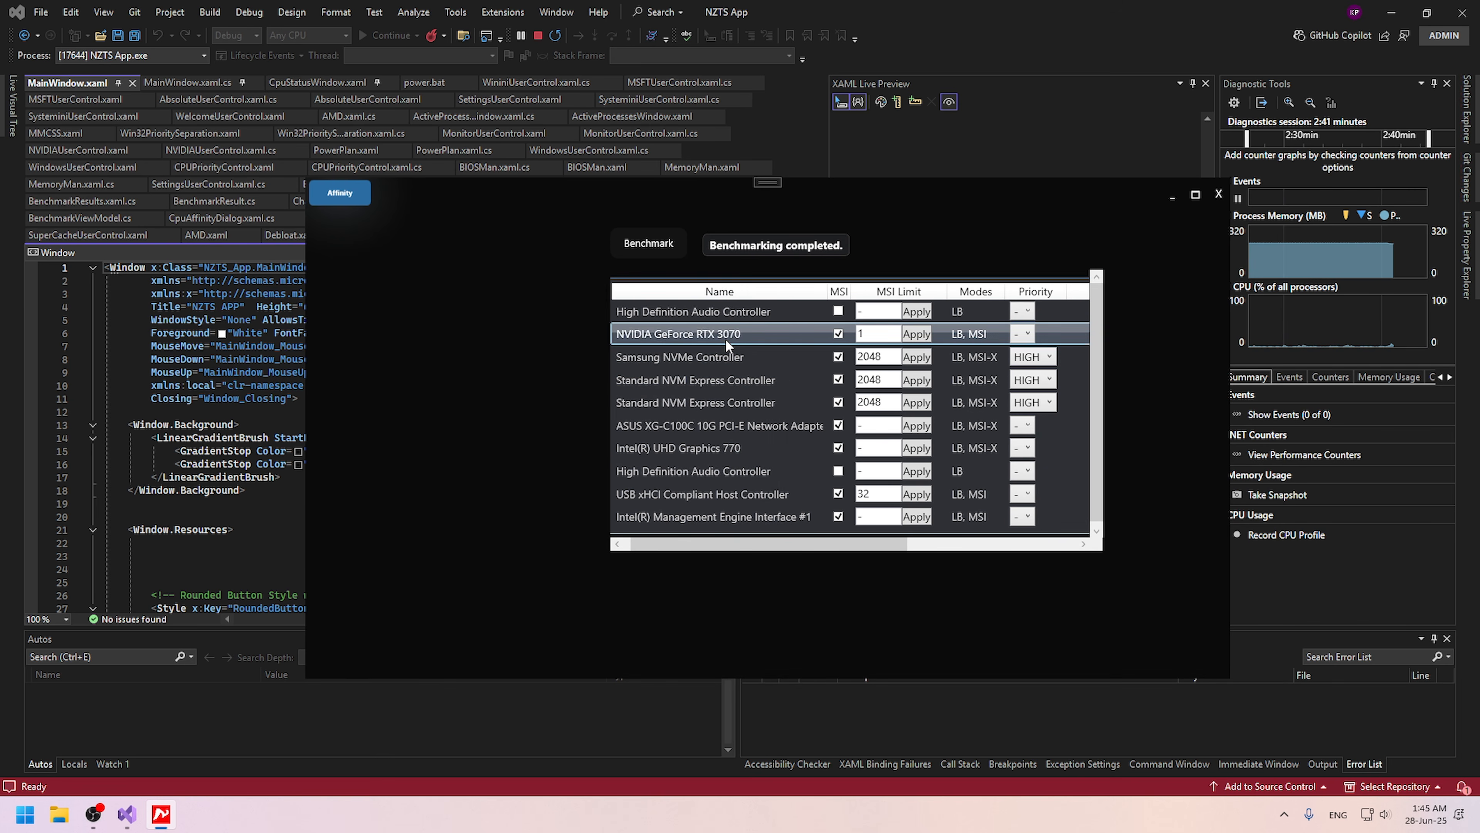
Assign CPU14 and CPU15 as the NVIDIA GeForce RTX 3070's CPU affinity and apply the selection.
{"action": "double_click", "coordinate": [726, 344]}
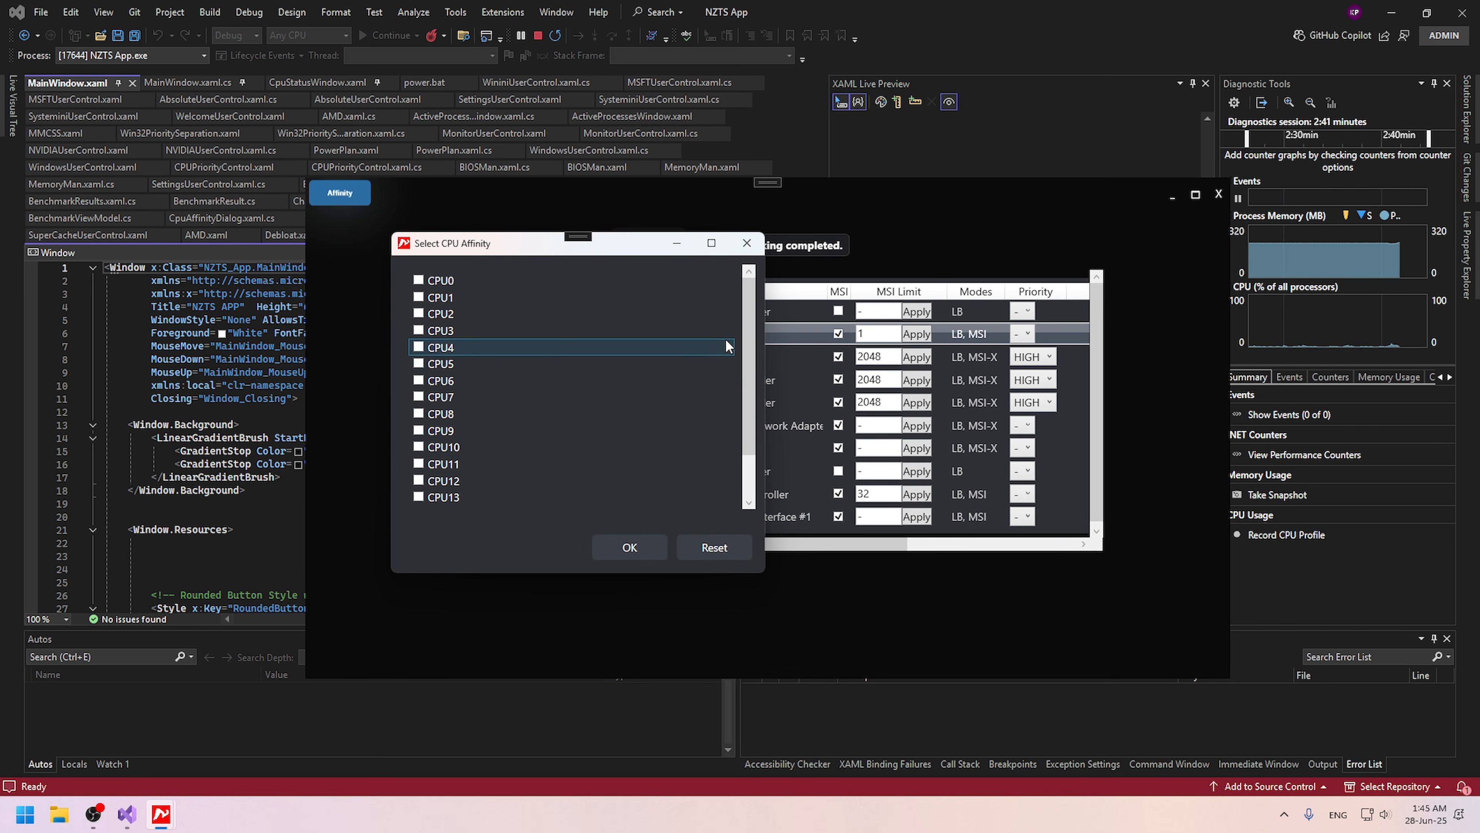
{"action": "left_click", "coordinate": [419, 465]}
{"action": "left_click", "coordinate": [419, 479]}
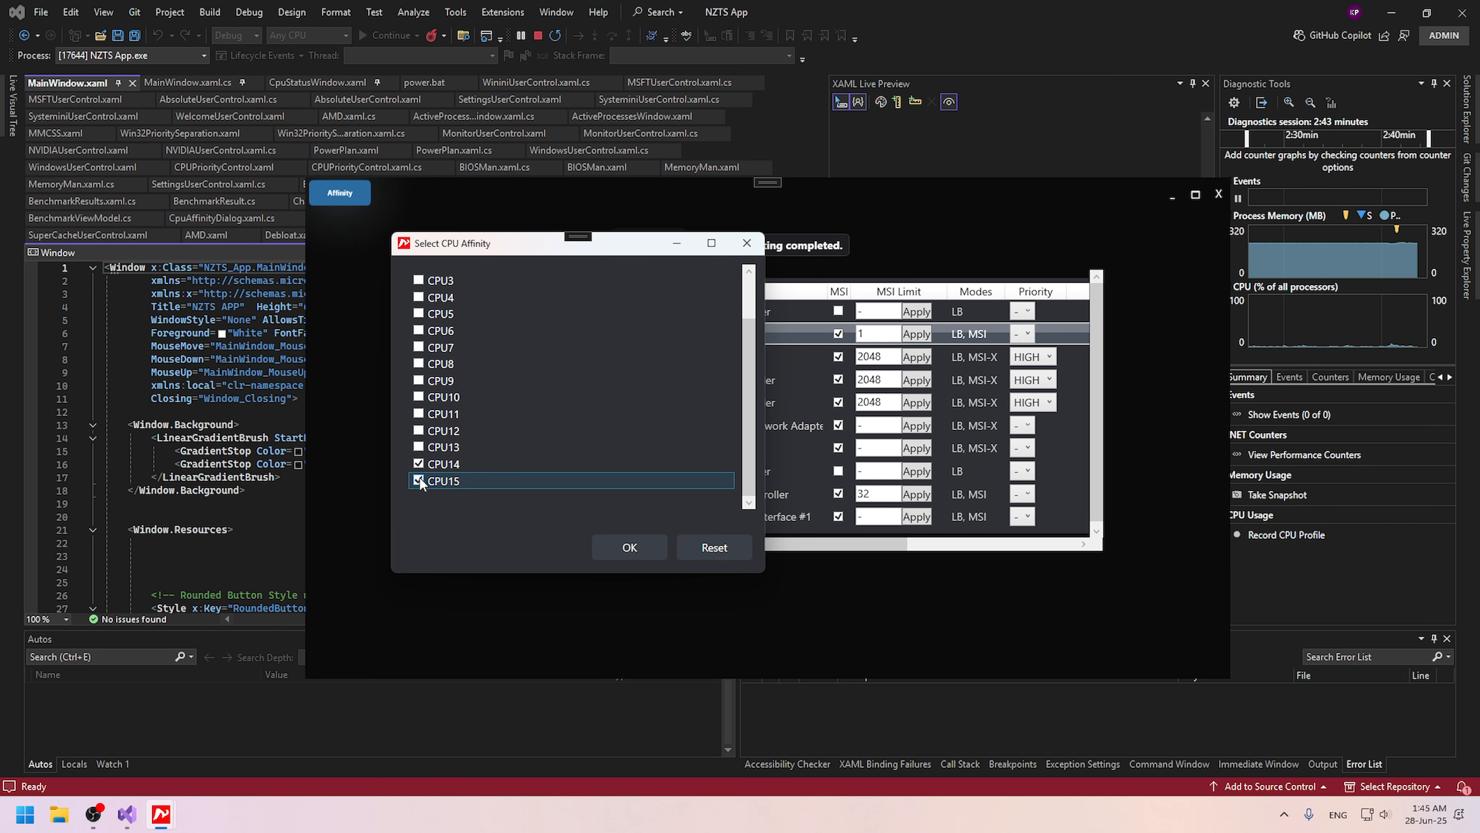
{"action": "left_click", "coordinate": [613, 548]}
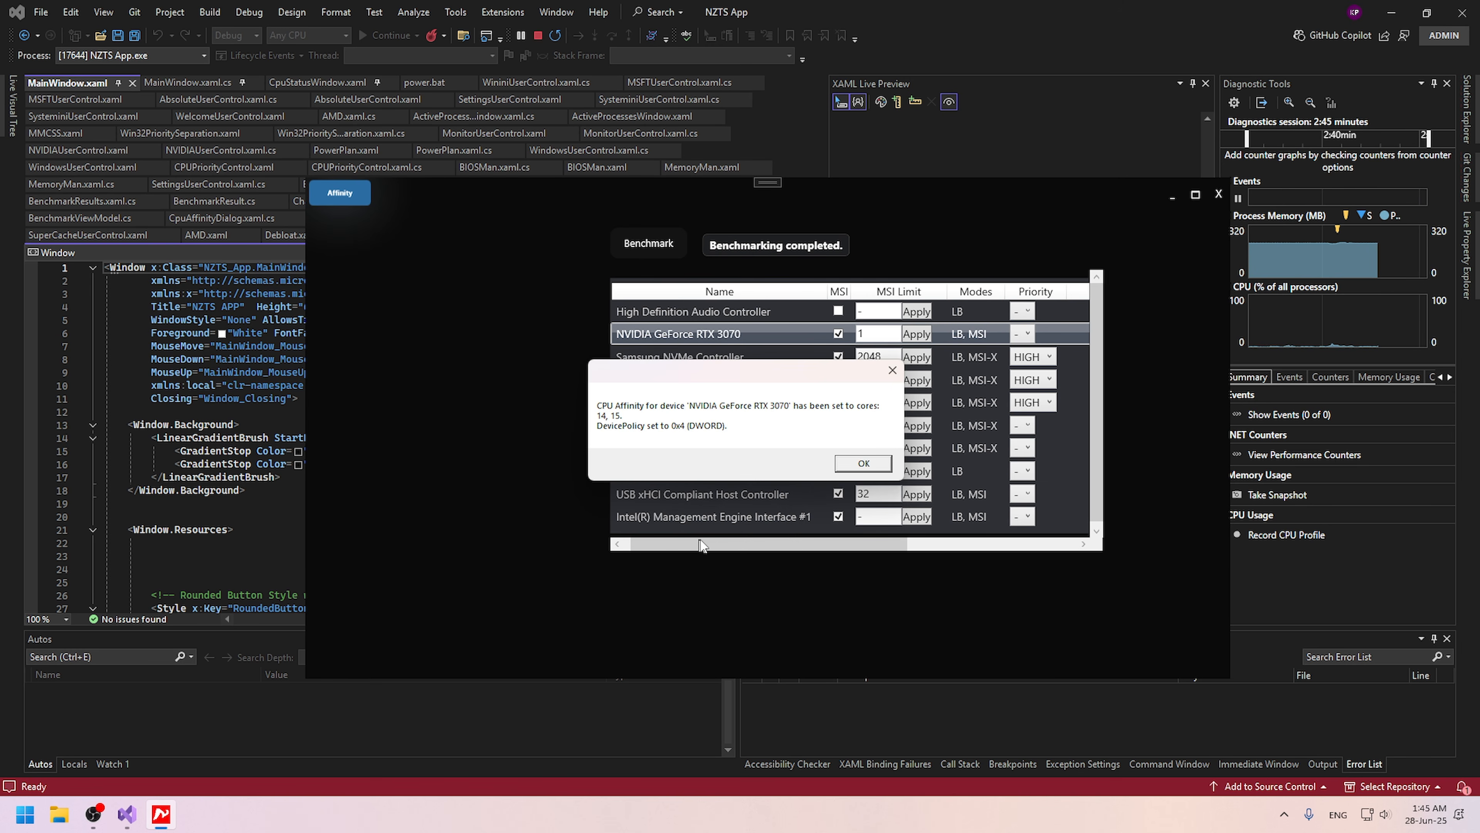
{"action": "left_click", "coordinate": [898, 477]}
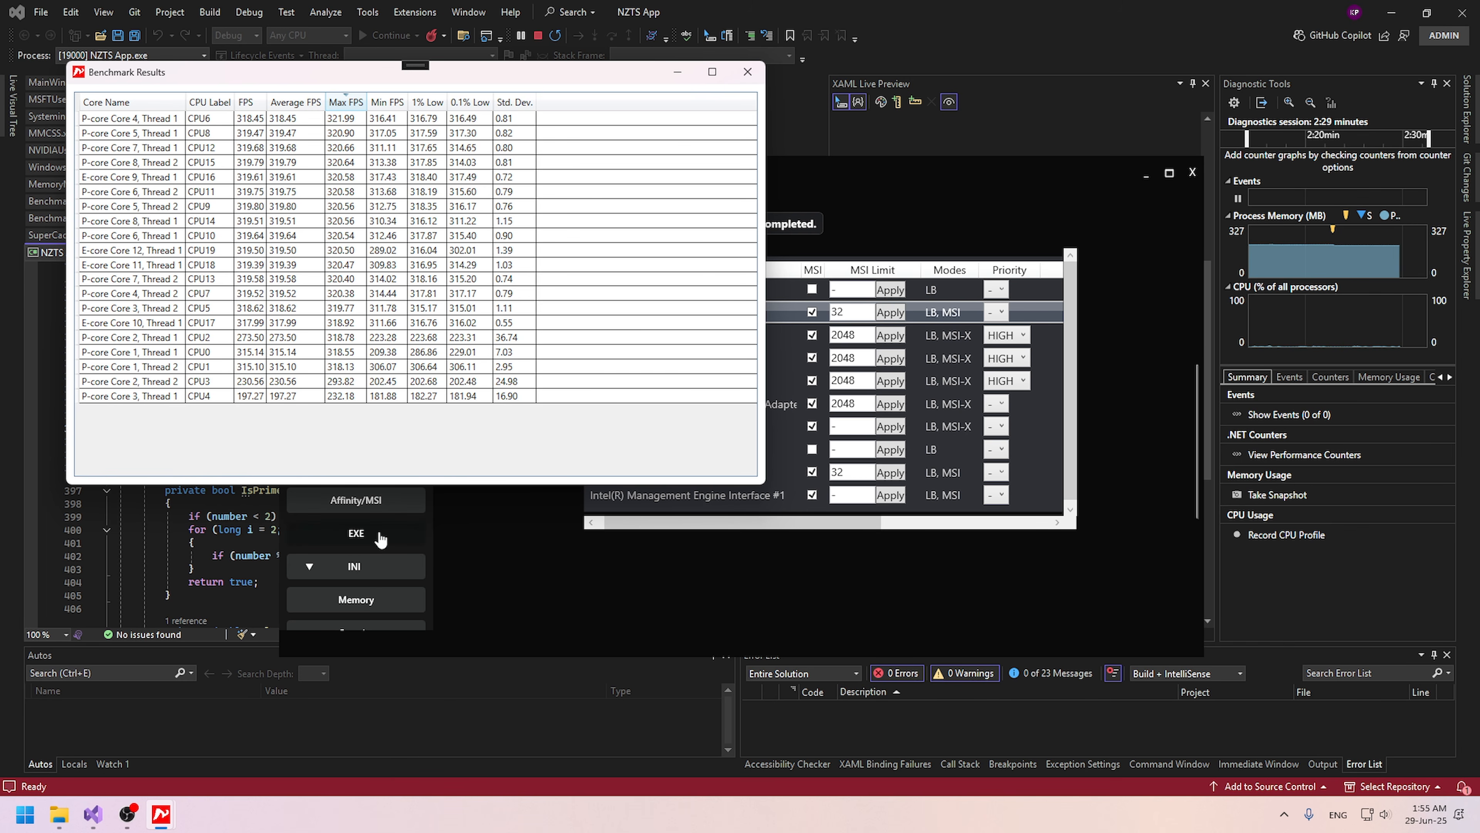
Review the CPUs selected in the NVIDIA GeForce RTX 3070's affinity list against the P-core and E-core benchmark results.
{"action": "left_click", "coordinate": [501, 588]}
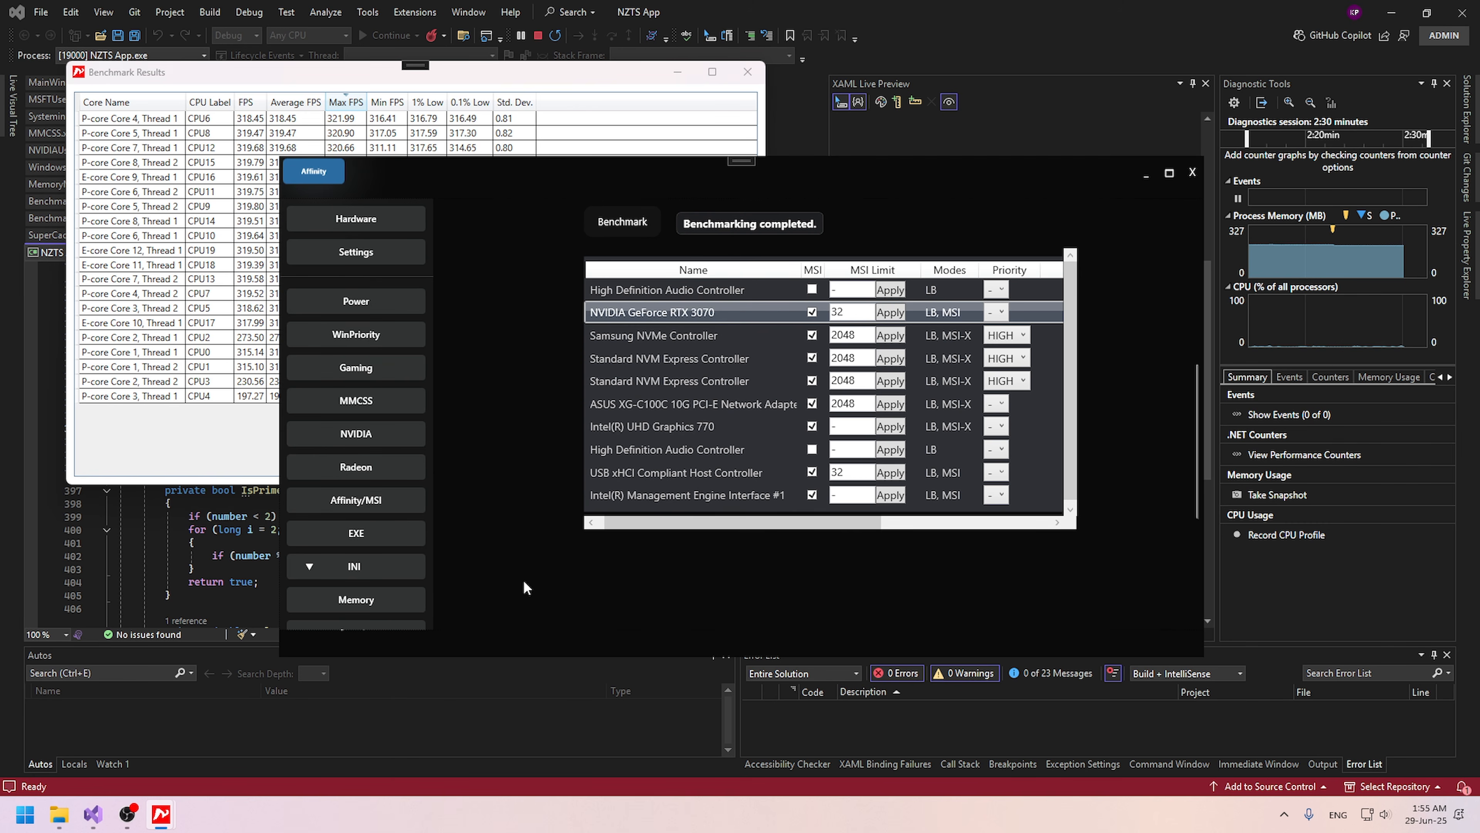
{"action": "double_click", "coordinate": [665, 314]}
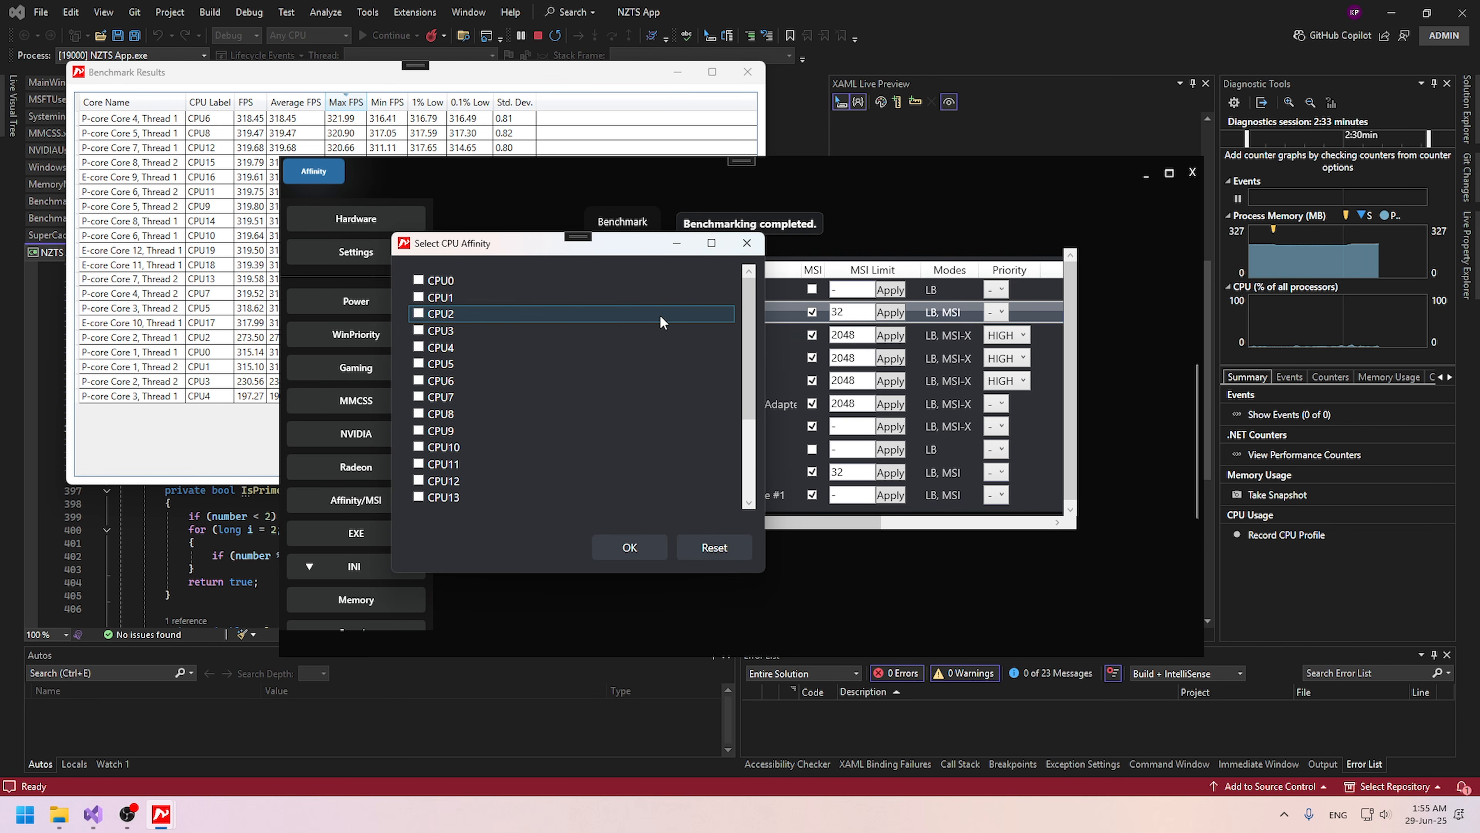
{"action": "scroll", "coordinate": [607, 356], "scroll_direction": "down", "scroll_amount": 3}
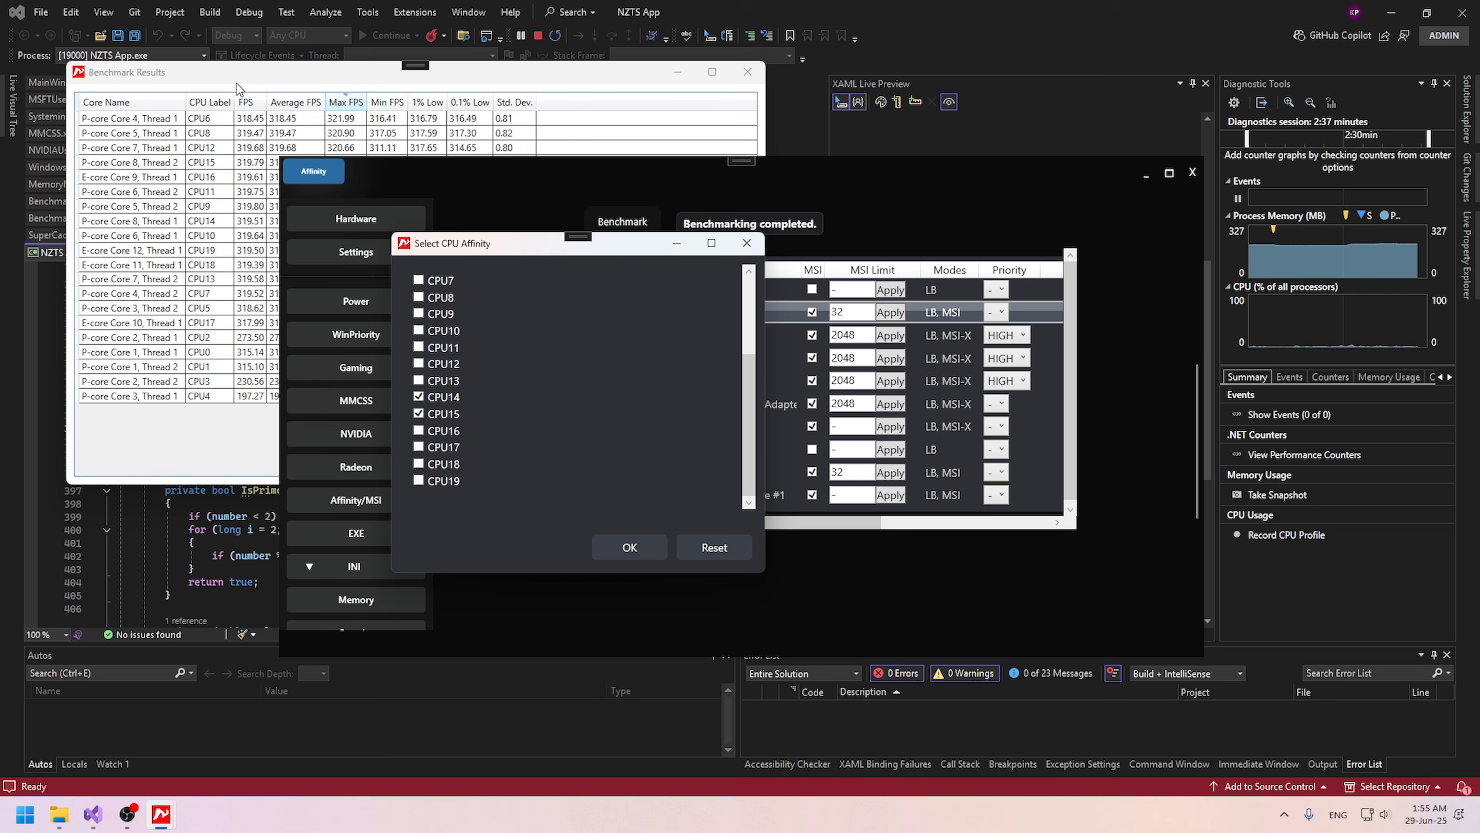
{"action": "left_click", "coordinate": [747, 243]}
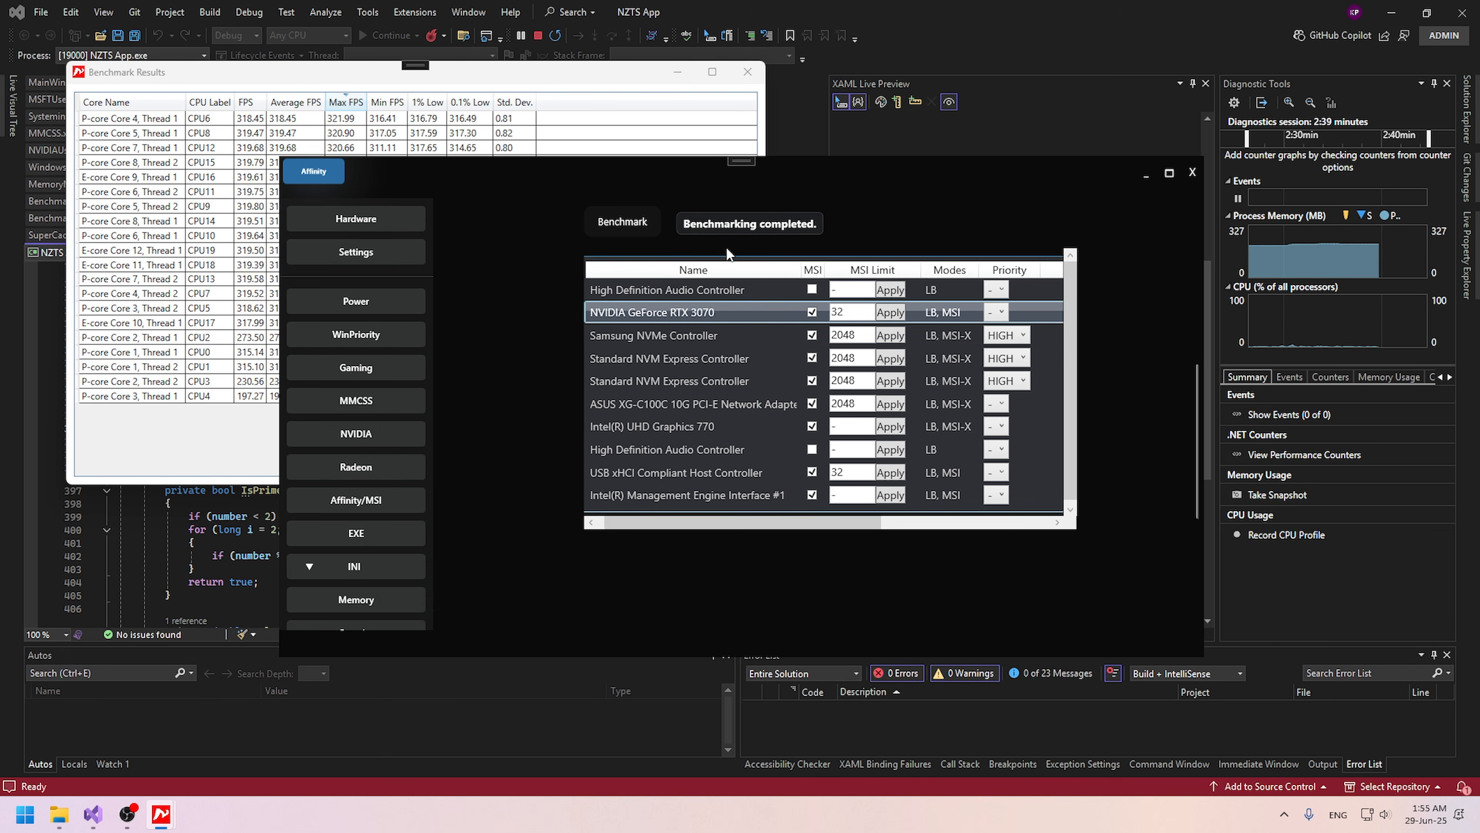
{"action": "left_click", "coordinate": [192, 73]}
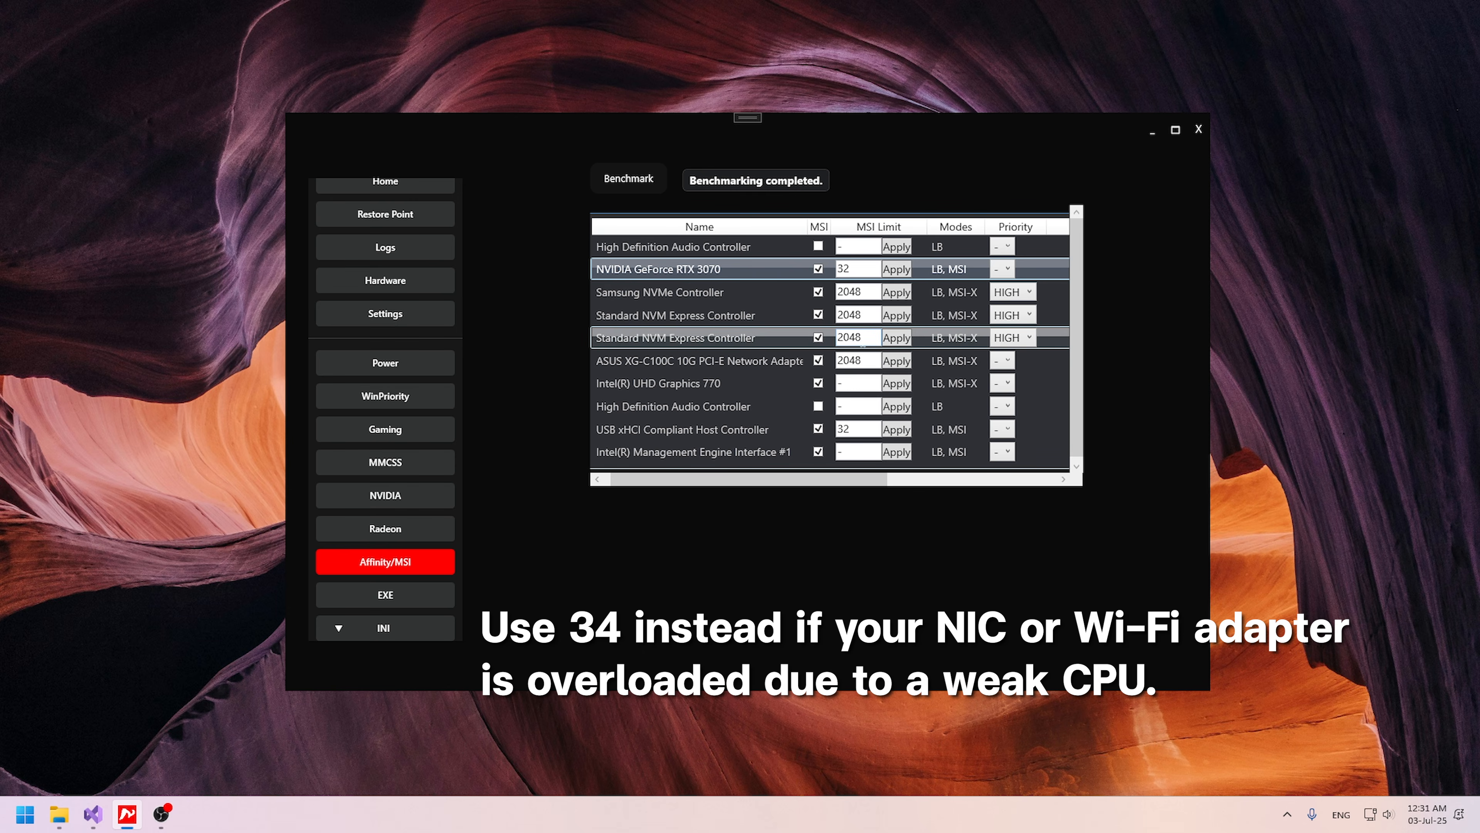
Open the ASUS XG-C100C network adapter's MSI Limit for editing and review the MSI settings of the other devices.
{"action": "double_click", "coordinate": [854, 360]}
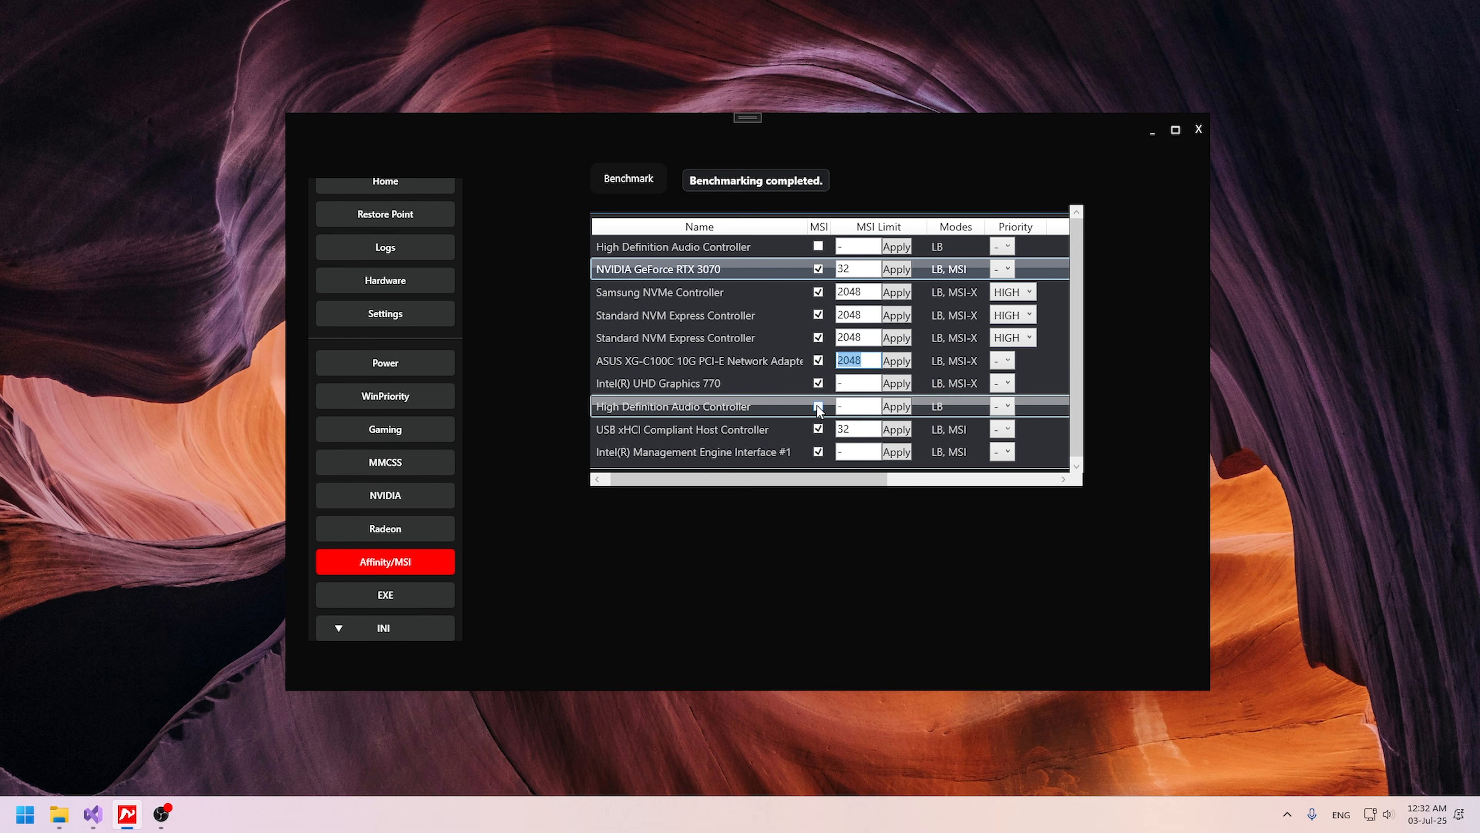
{"action": "type", "text": "34"}
{"action": "left_click", "coordinate": [896, 361]}
{"action": "left_click", "coordinate": [898, 361]}
{"action": "left_click", "coordinate": [847, 451]}
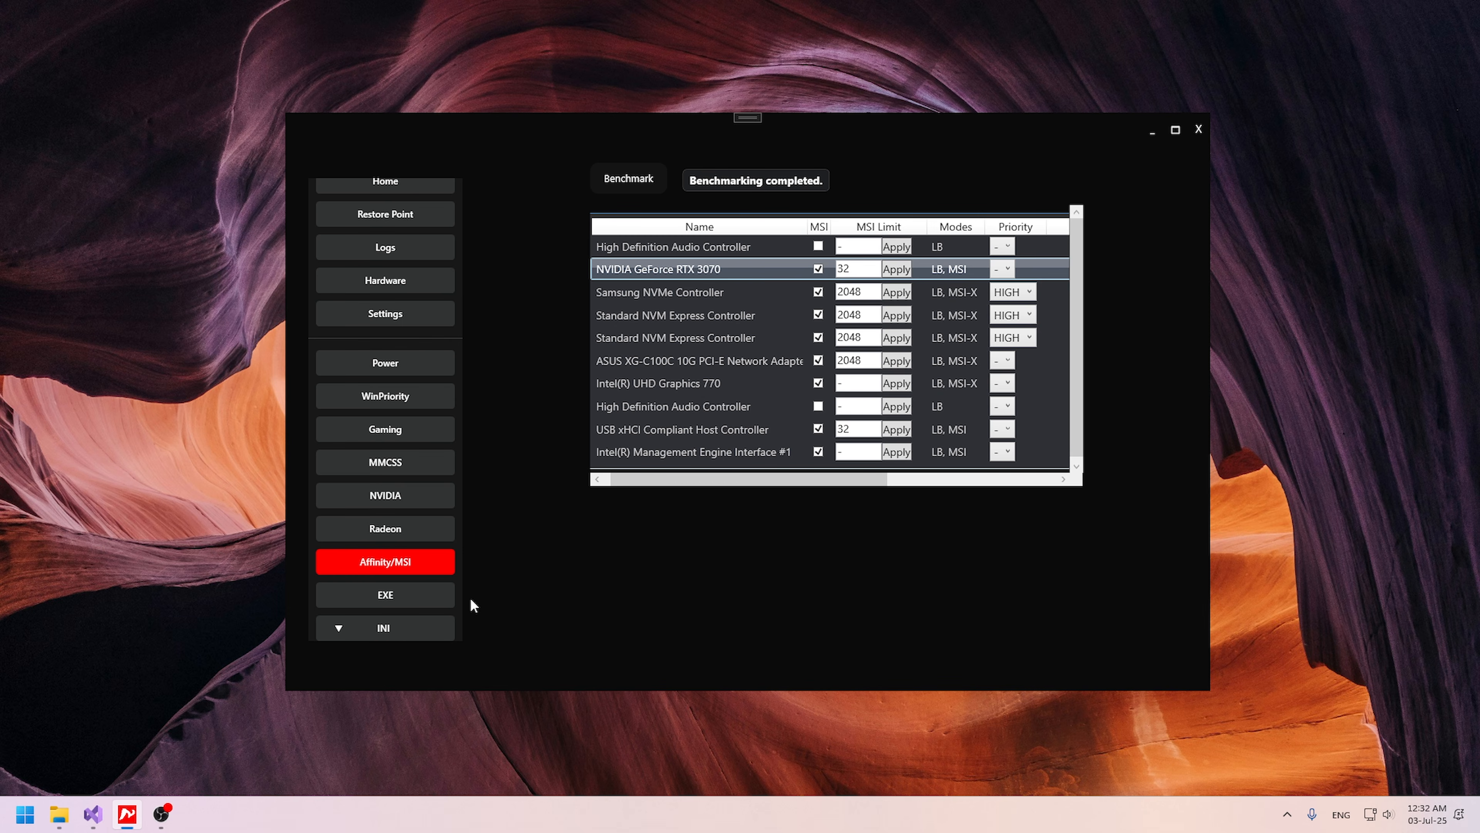
{"action": "left_click_drag", "start_coordinate": [676, 482], "coordinate": [670, 483]}
Open the EXE page and browse its game list from CS2 and Valorant down through SCUM, EFT and The Finals.
{"action": "left_click", "coordinate": [429, 594]}
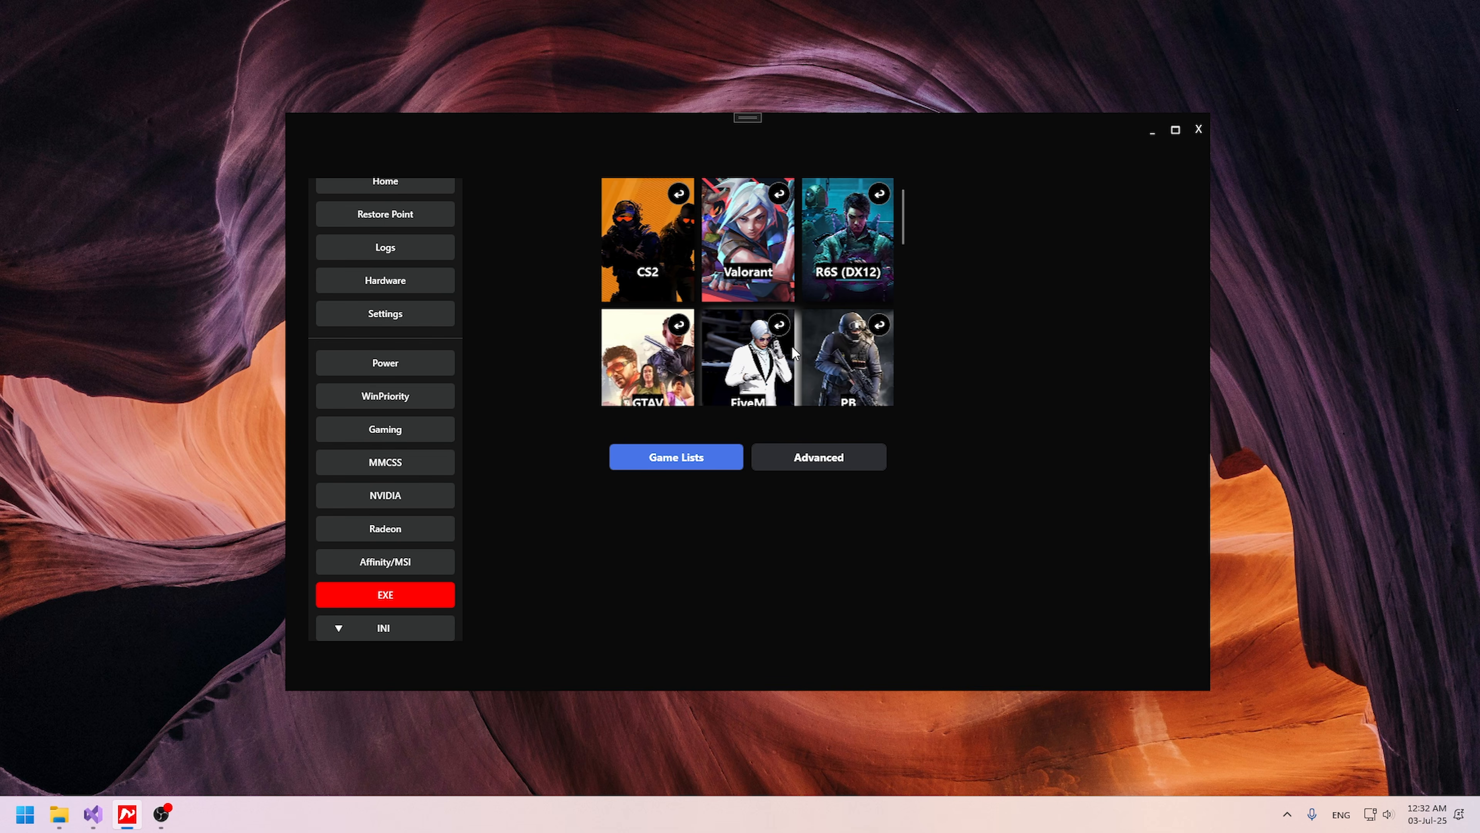
{"action": "scroll", "coordinate": [794, 353], "scroll_direction": "down", "scroll_amount": 1}
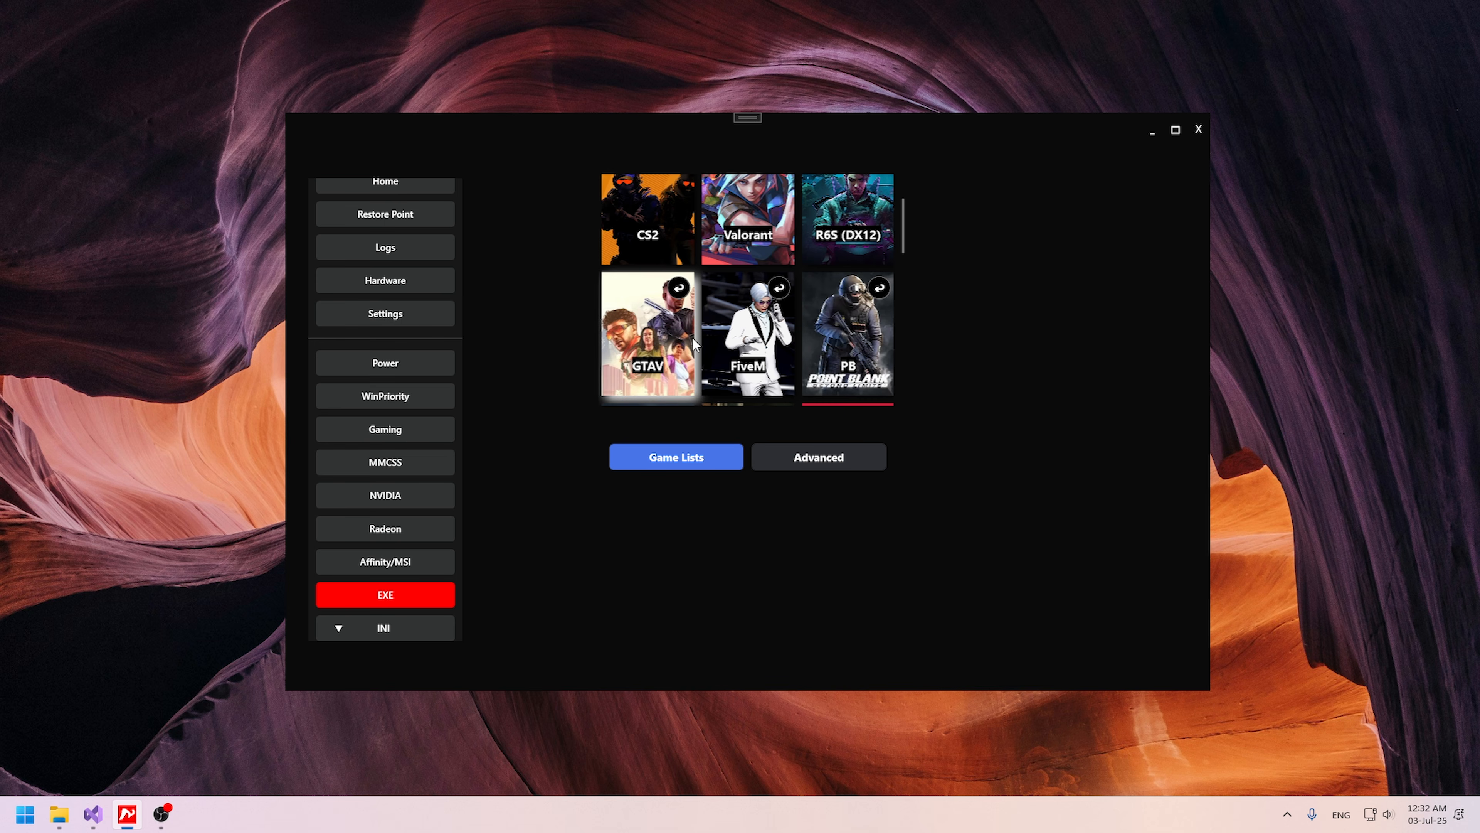
{"action": "scroll", "coordinate": [695, 347], "scroll_direction": "down", "scroll_amount": 4}
{"action": "scroll", "coordinate": [704, 390], "scroll_direction": "up", "scroll_amount": 3}
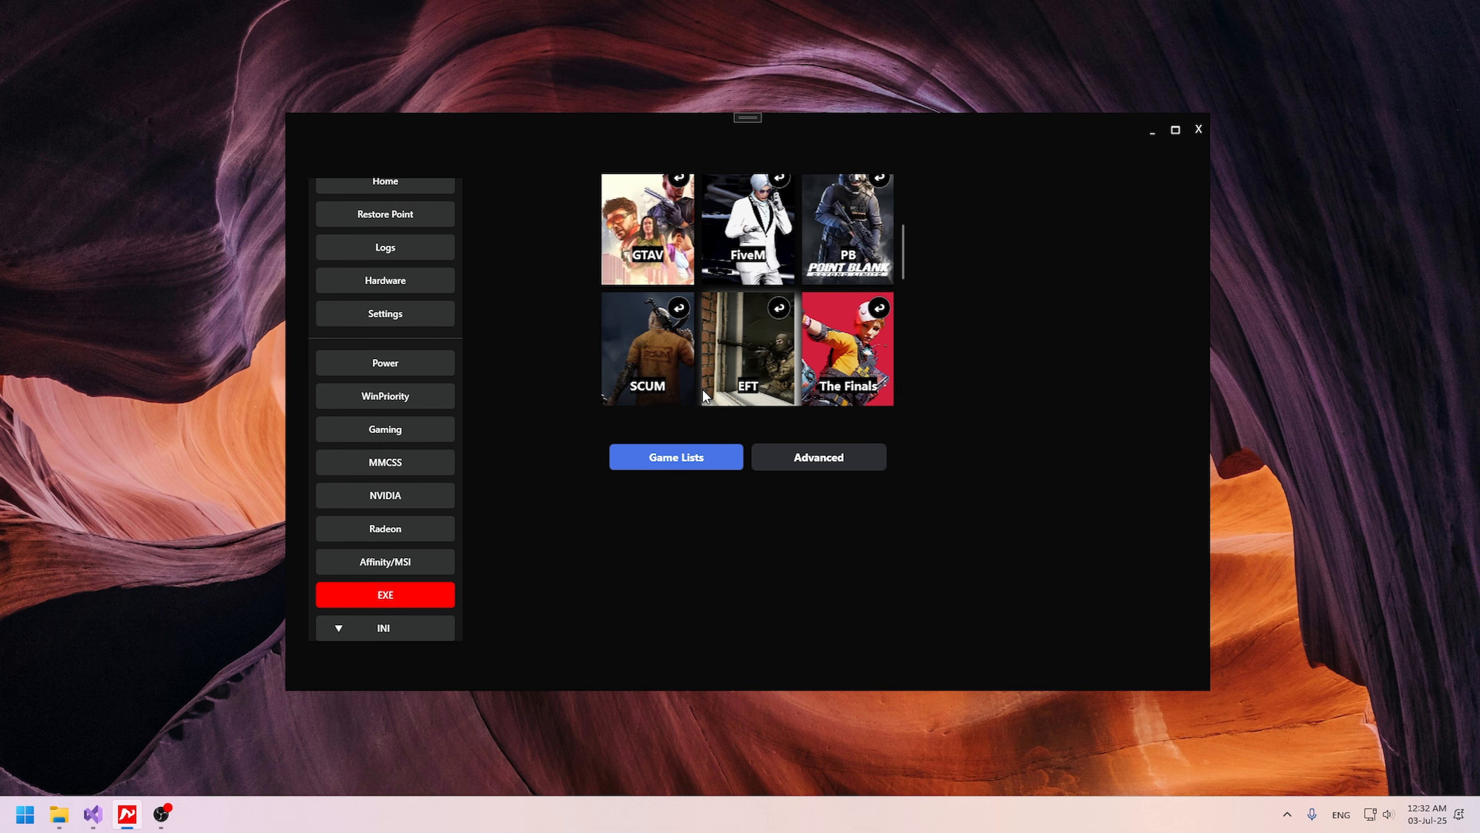
{"action": "scroll", "coordinate": [704, 396], "scroll_direction": "up", "scroll_amount": 4}
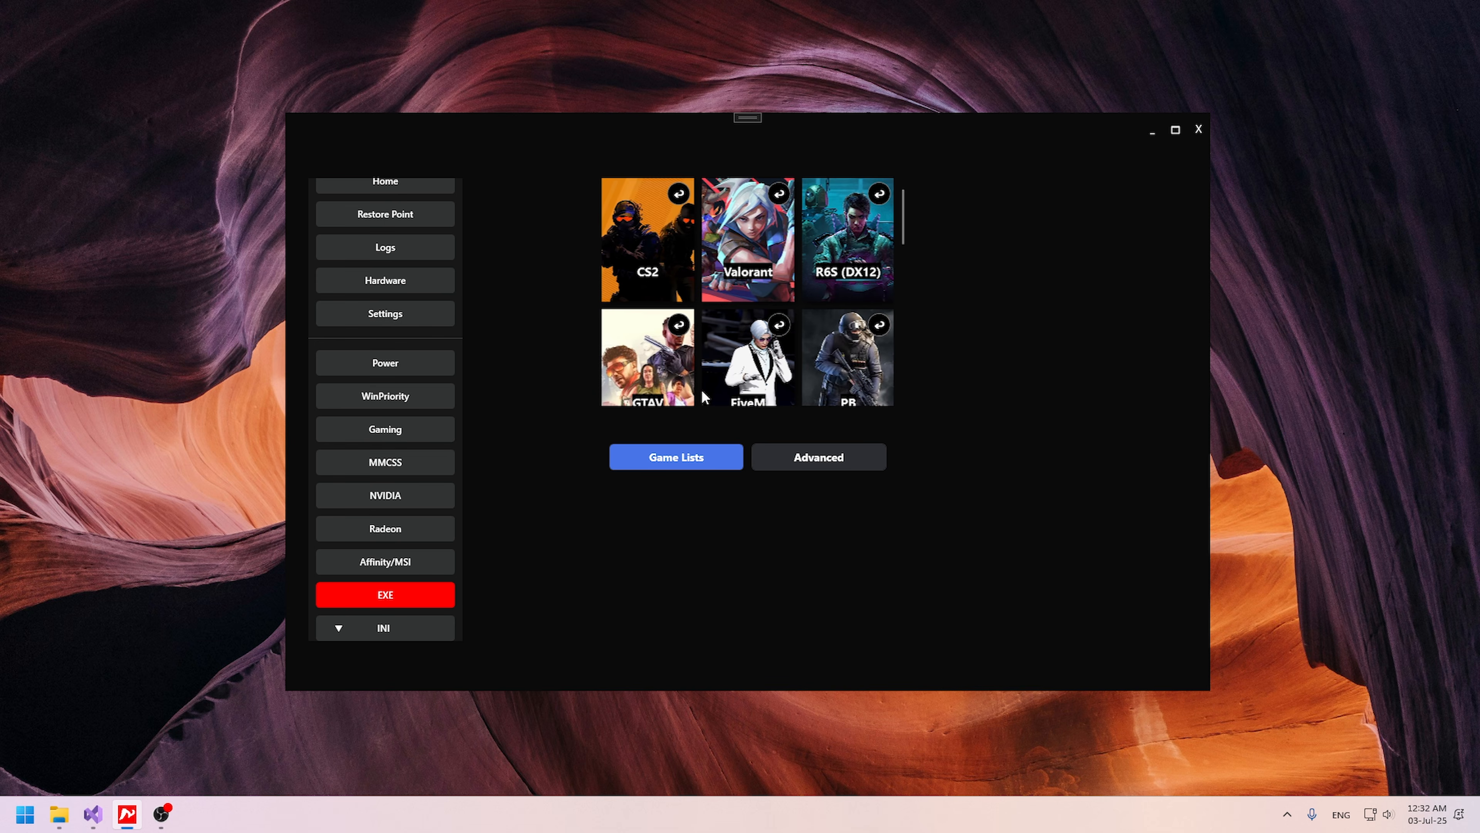
Compare the EXE page's Game Lists and Advanced views, examining the process list, CPU Priority choices, IO Priority, GPU Scheduling and Disable HeapCoalesce On Free.
{"action": "left_click", "coordinate": [784, 464]}
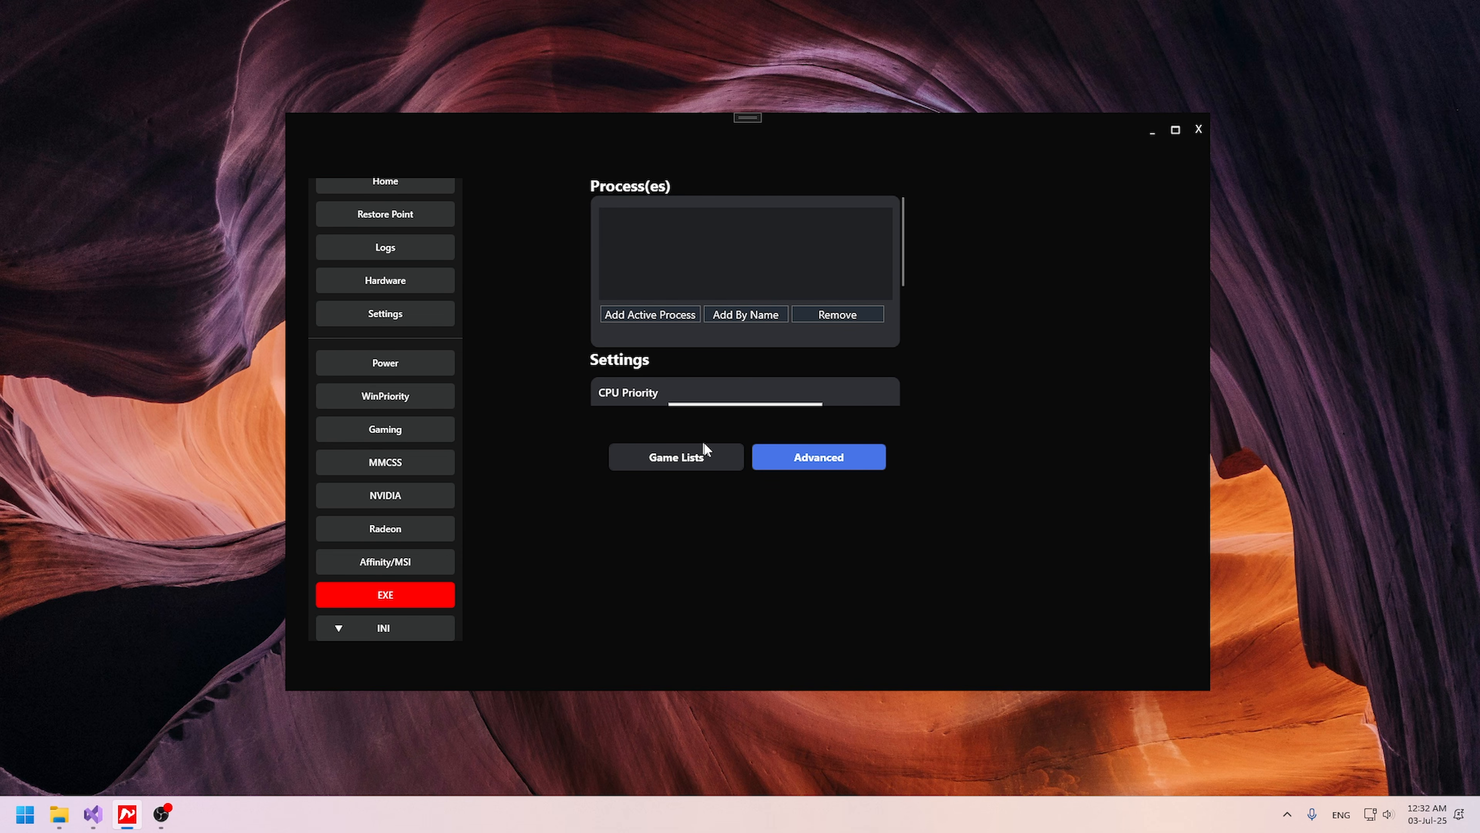
{"action": "left_click", "coordinate": [701, 464]}
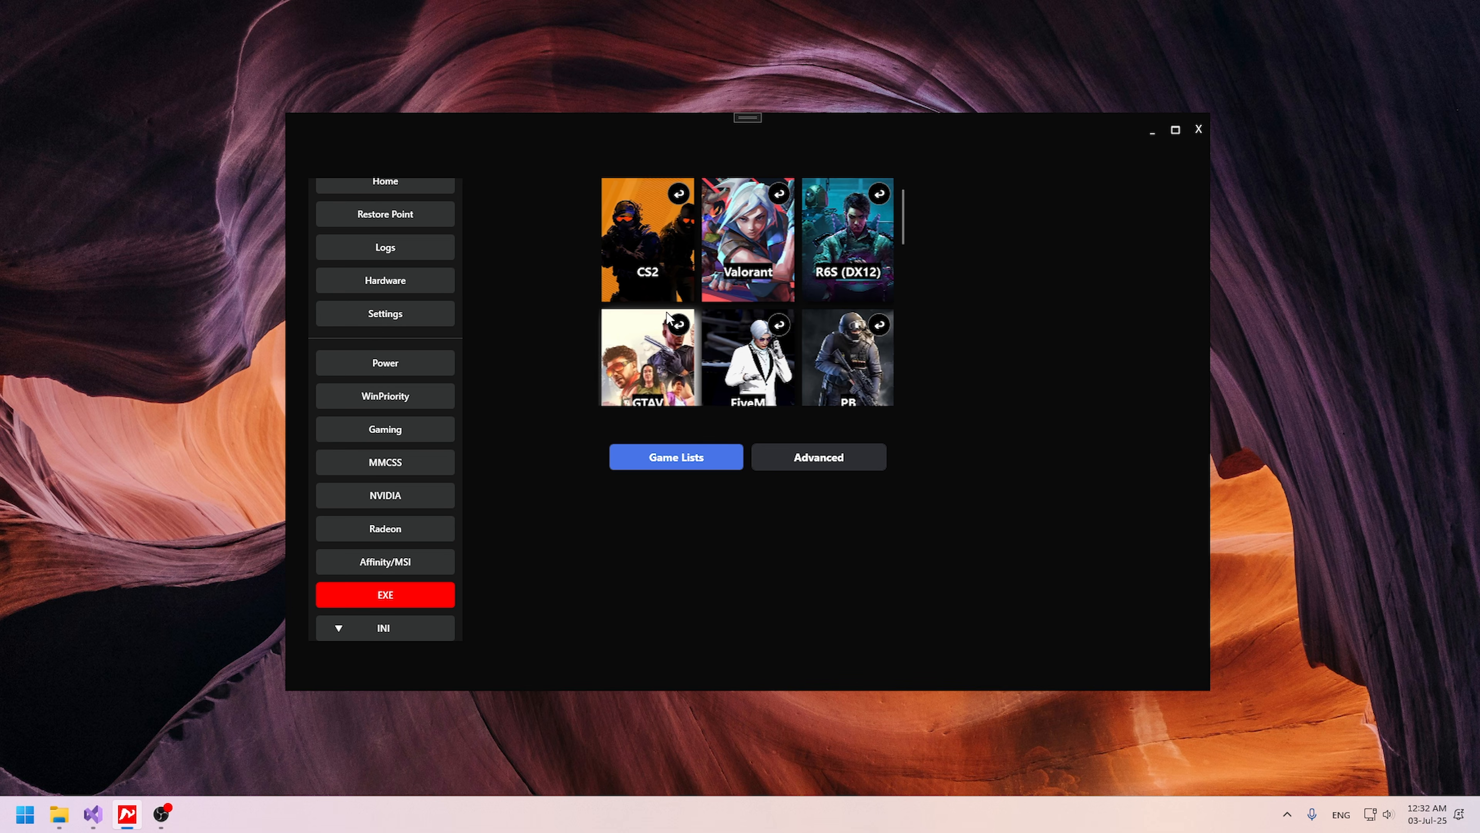
{"action": "left_click", "coordinate": [820, 470]}
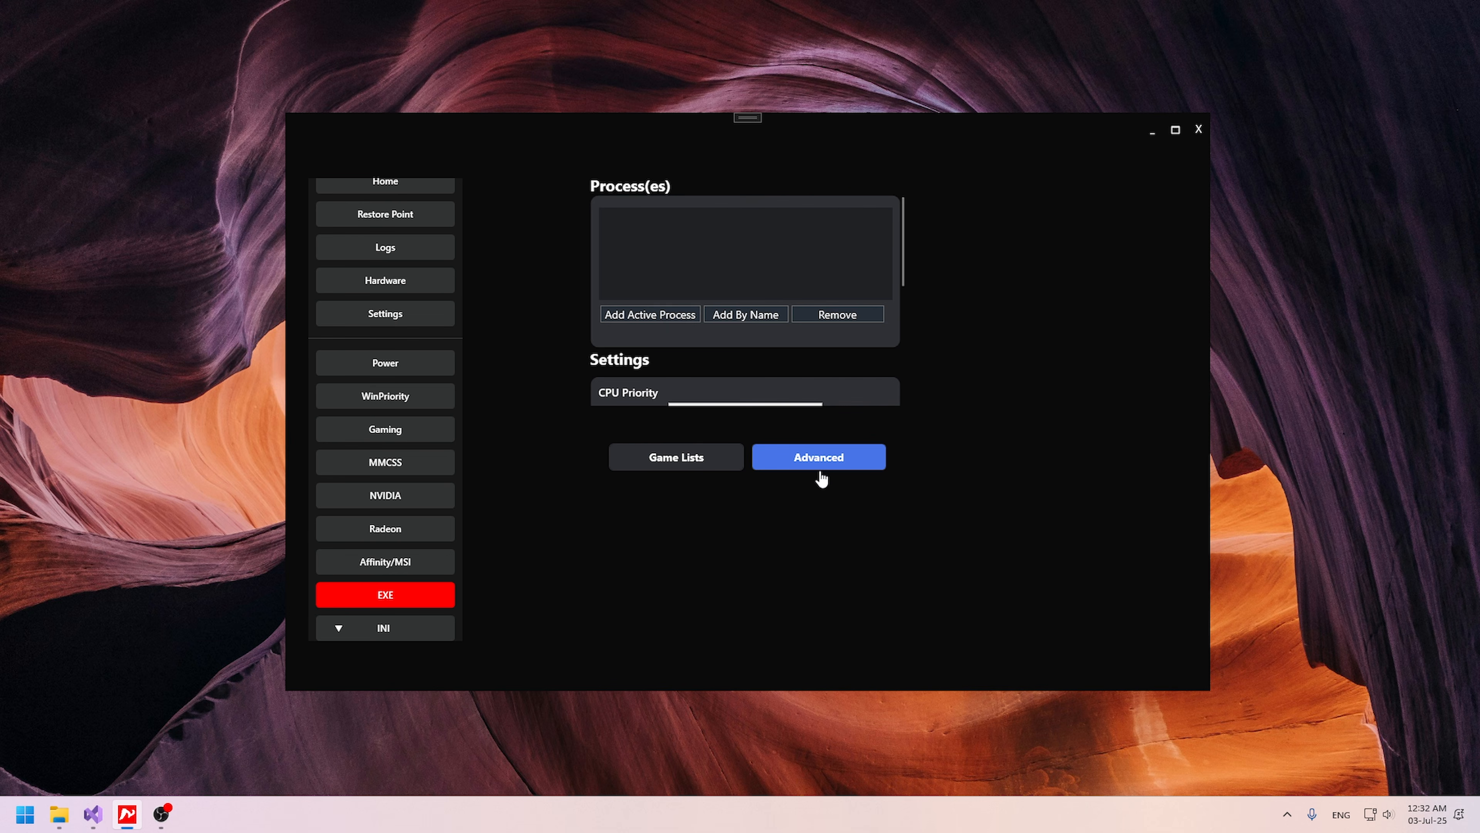
{"action": "scroll", "coordinate": [767, 374], "scroll_direction": "down", "scroll_amount": 3}
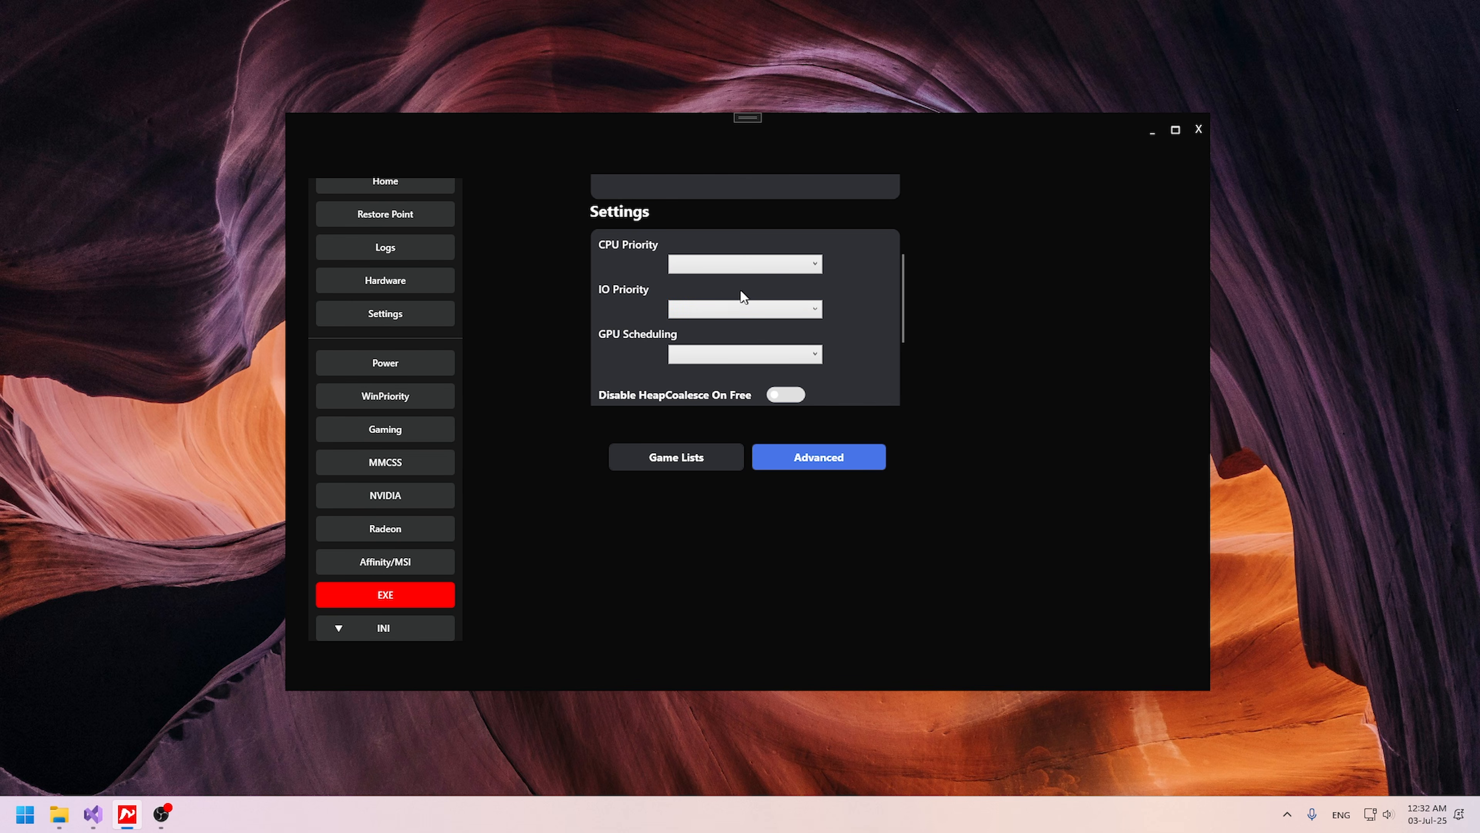
{"action": "left_click", "coordinate": [814, 264]}
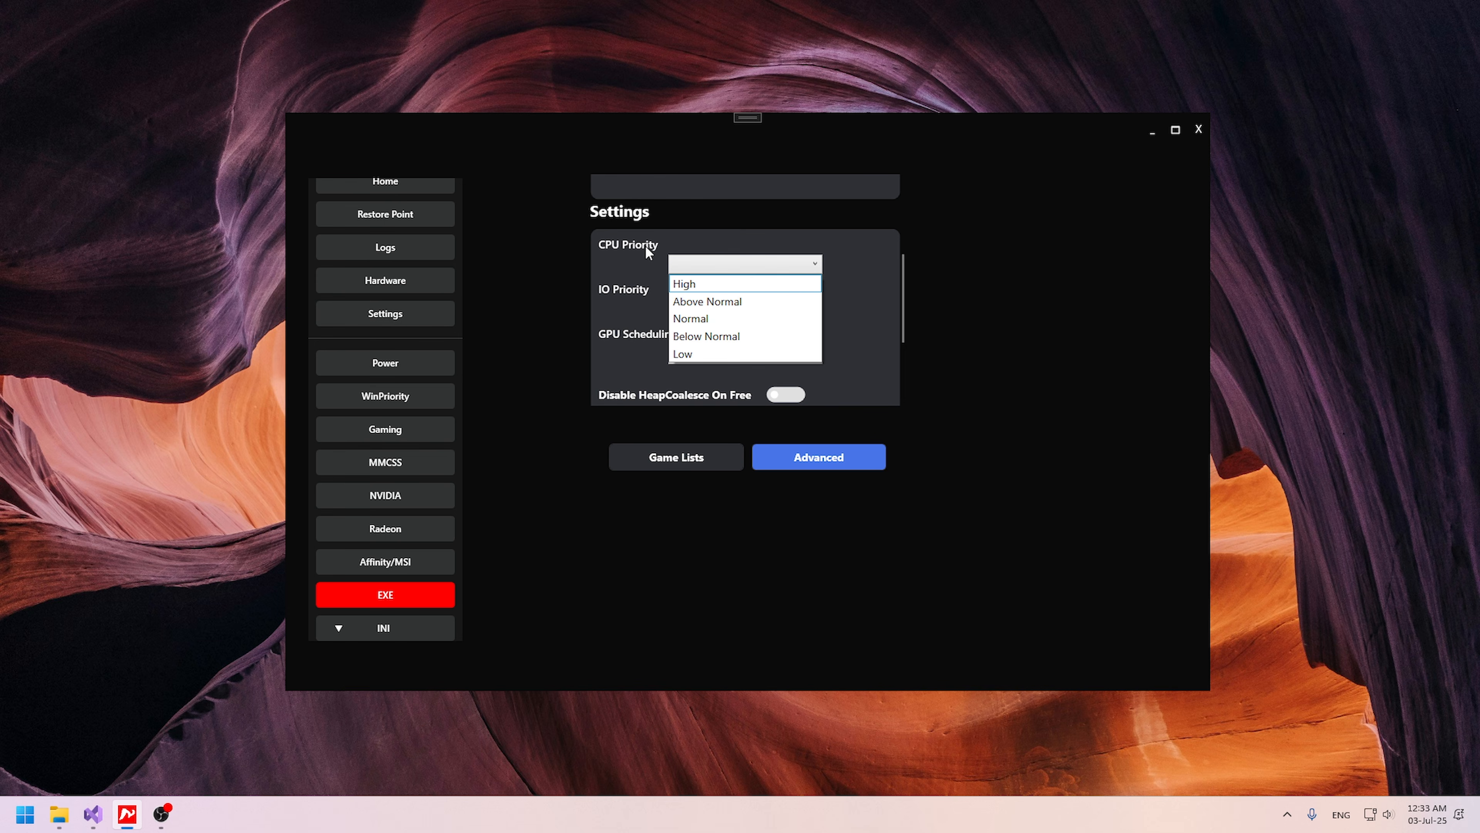
{"action": "left_click", "coordinate": [627, 262]}
{"action": "left_click", "coordinate": [687, 449]}
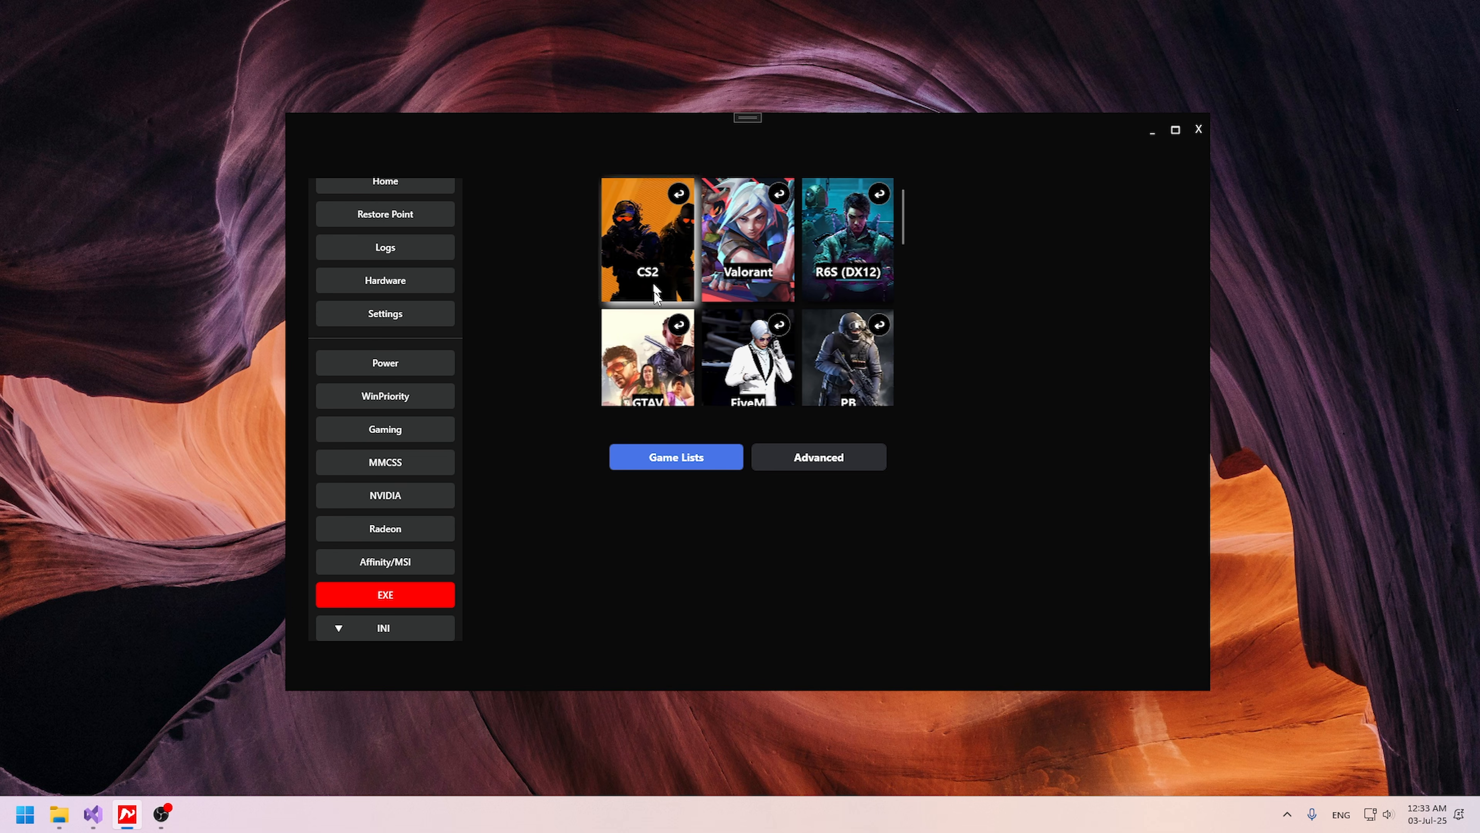
{"action": "left_click", "coordinate": [808, 458]}
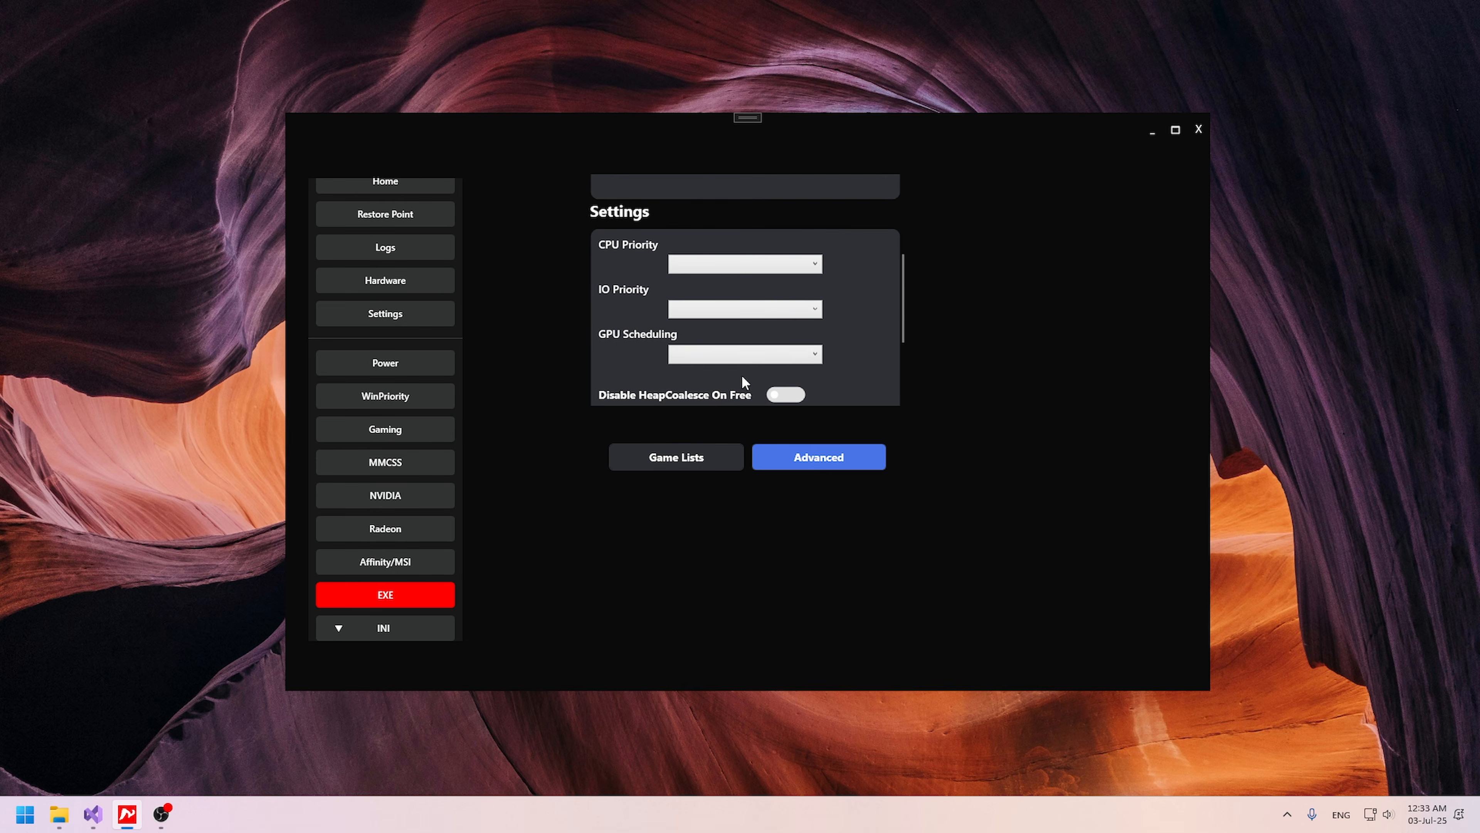
{"action": "scroll", "coordinate": [740, 377], "scroll_direction": "down", "scroll_amount": 2}
{"action": "scroll", "coordinate": [738, 362], "scroll_direction": "up", "scroll_amount": 3}
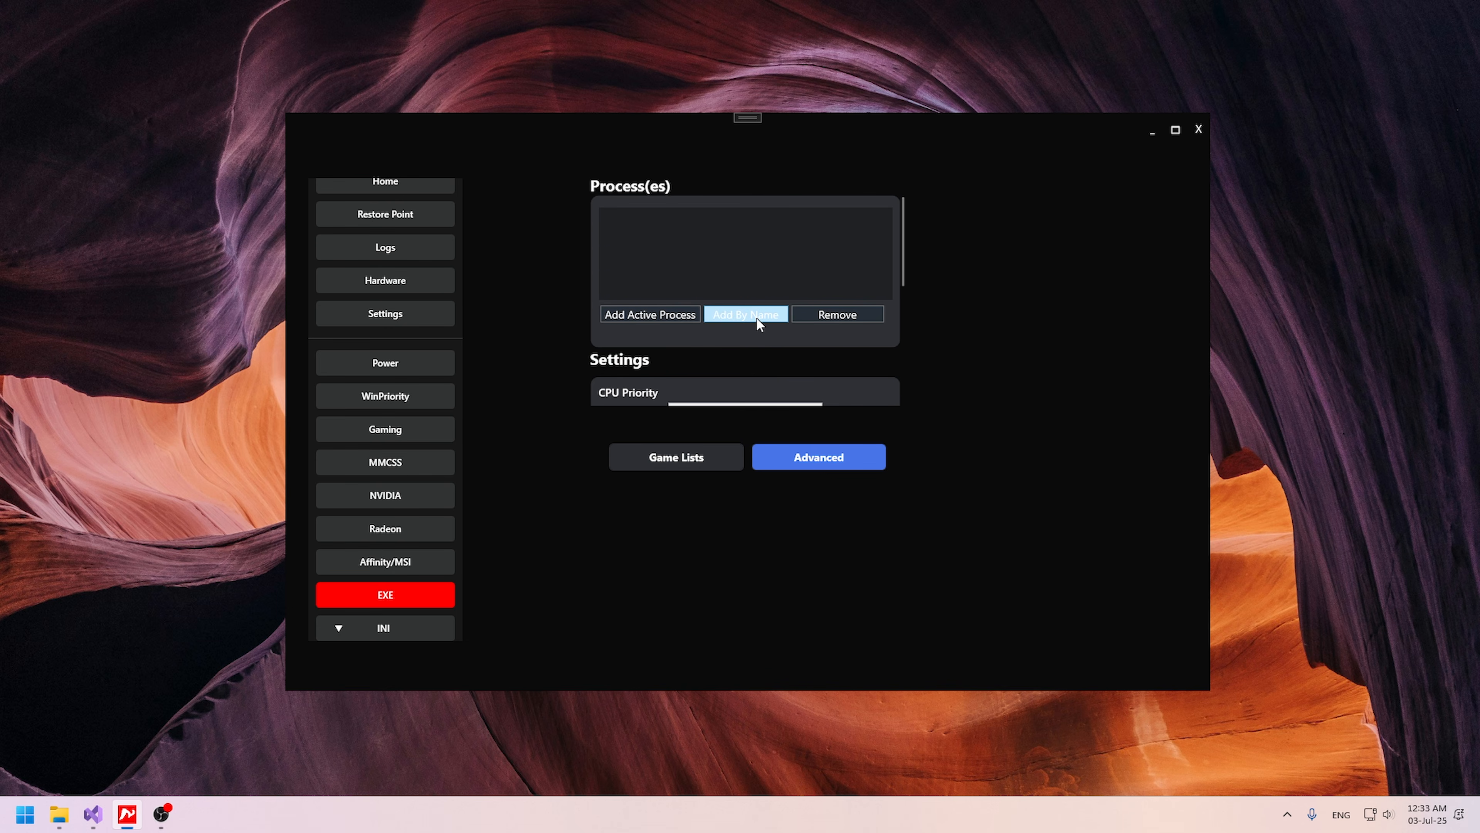
Add cs2.exe to the process list by name and remove it again, leaving no further name entered.
{"action": "left_click", "coordinate": [747, 320]}
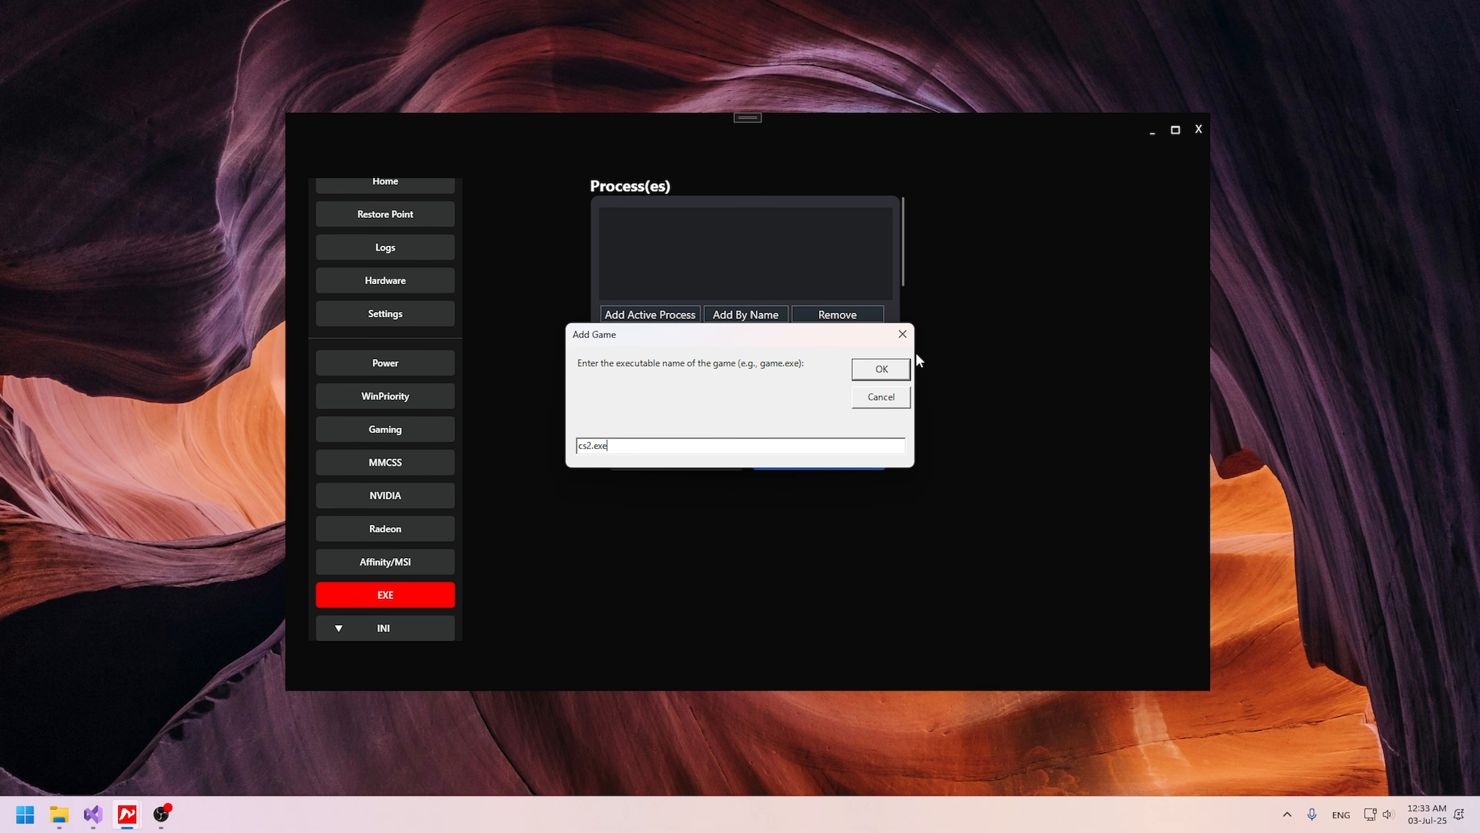
{"action": "left_click", "coordinate": [883, 370]}
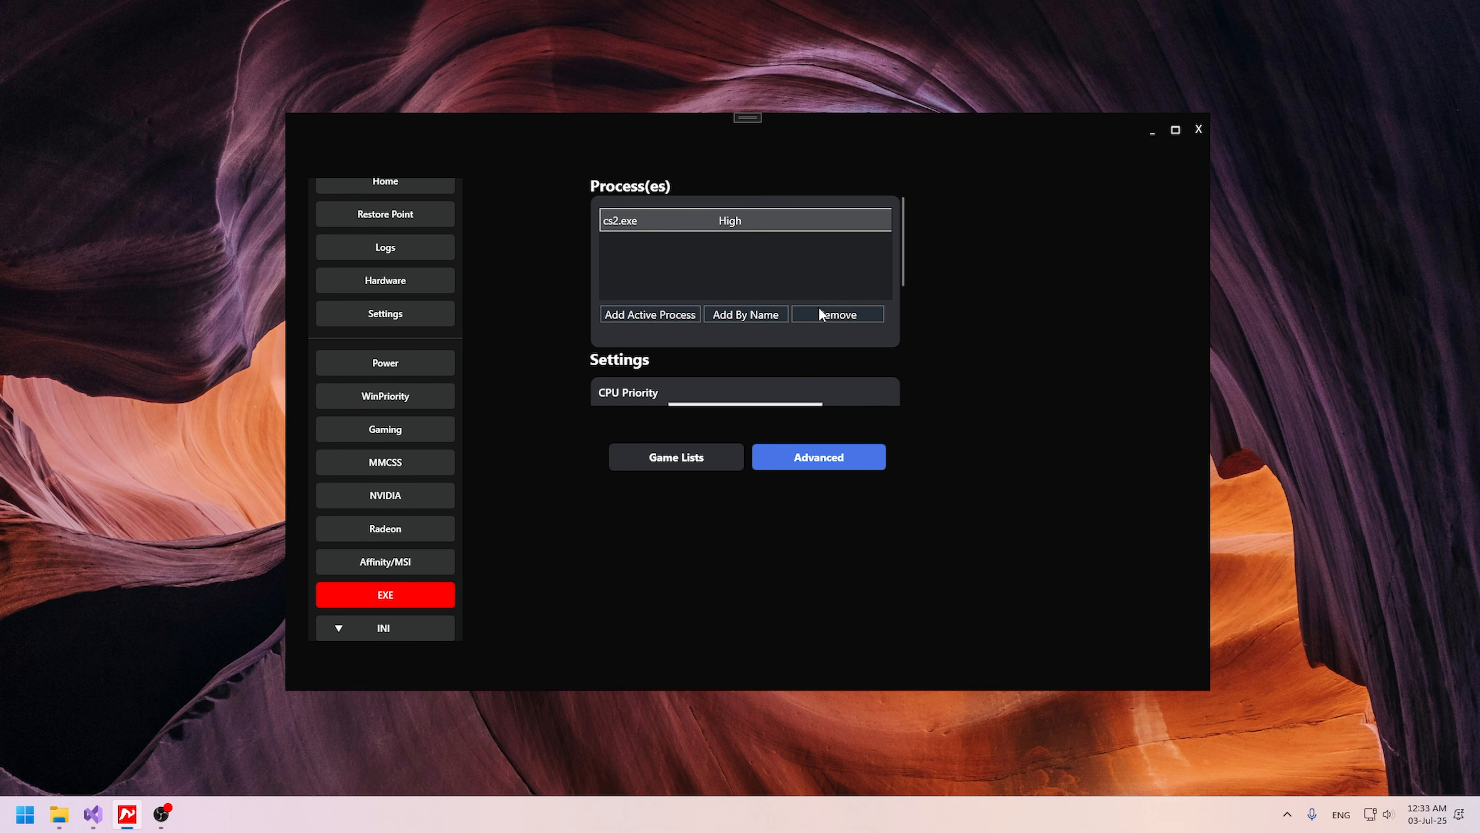
{"action": "scroll", "coordinate": [851, 336], "scroll_direction": "down", "scroll_amount": 1}
{"action": "left_click", "coordinate": [838, 277]}
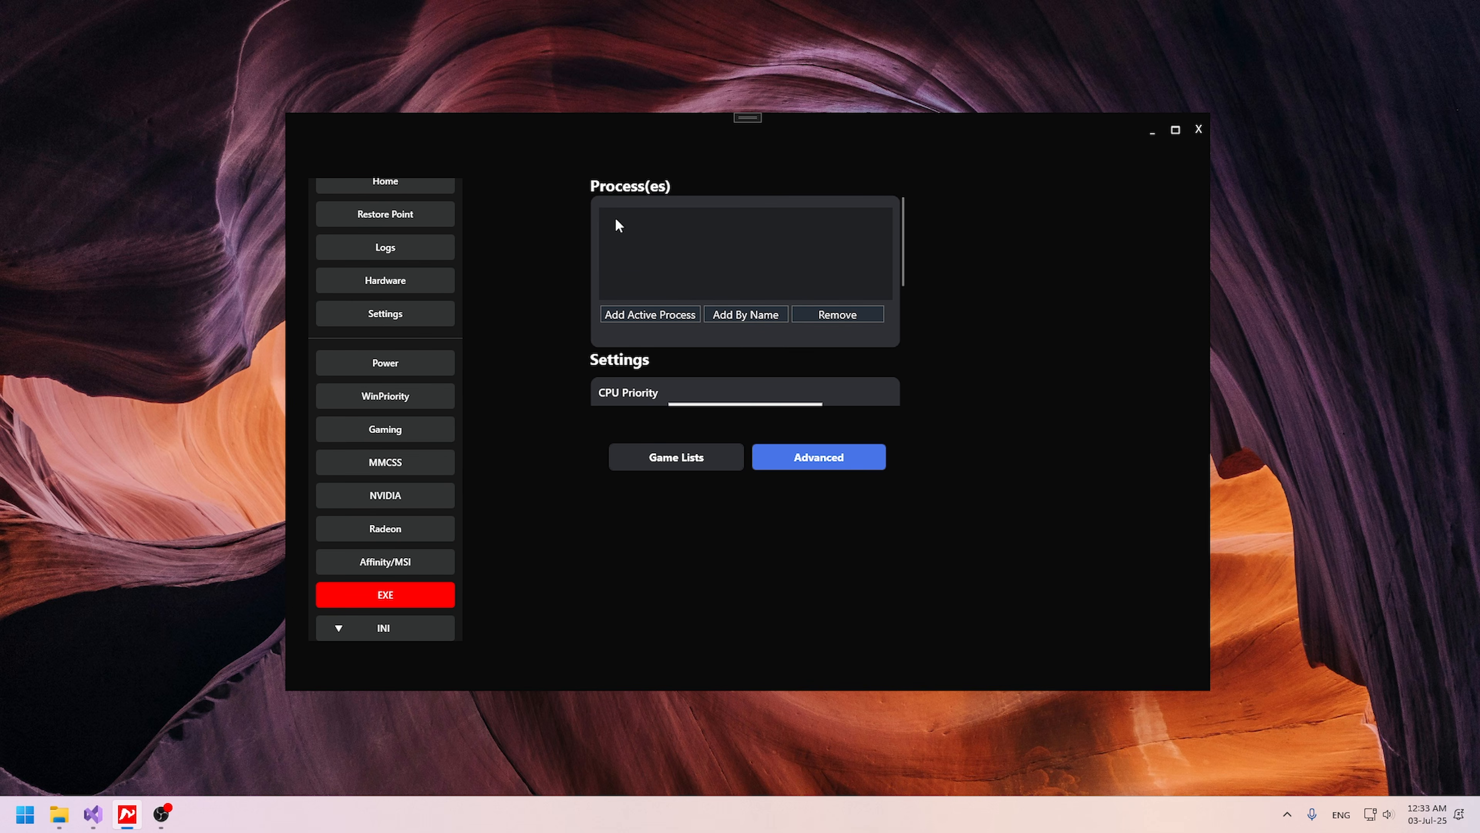
{"action": "left_click", "coordinate": [755, 319]}
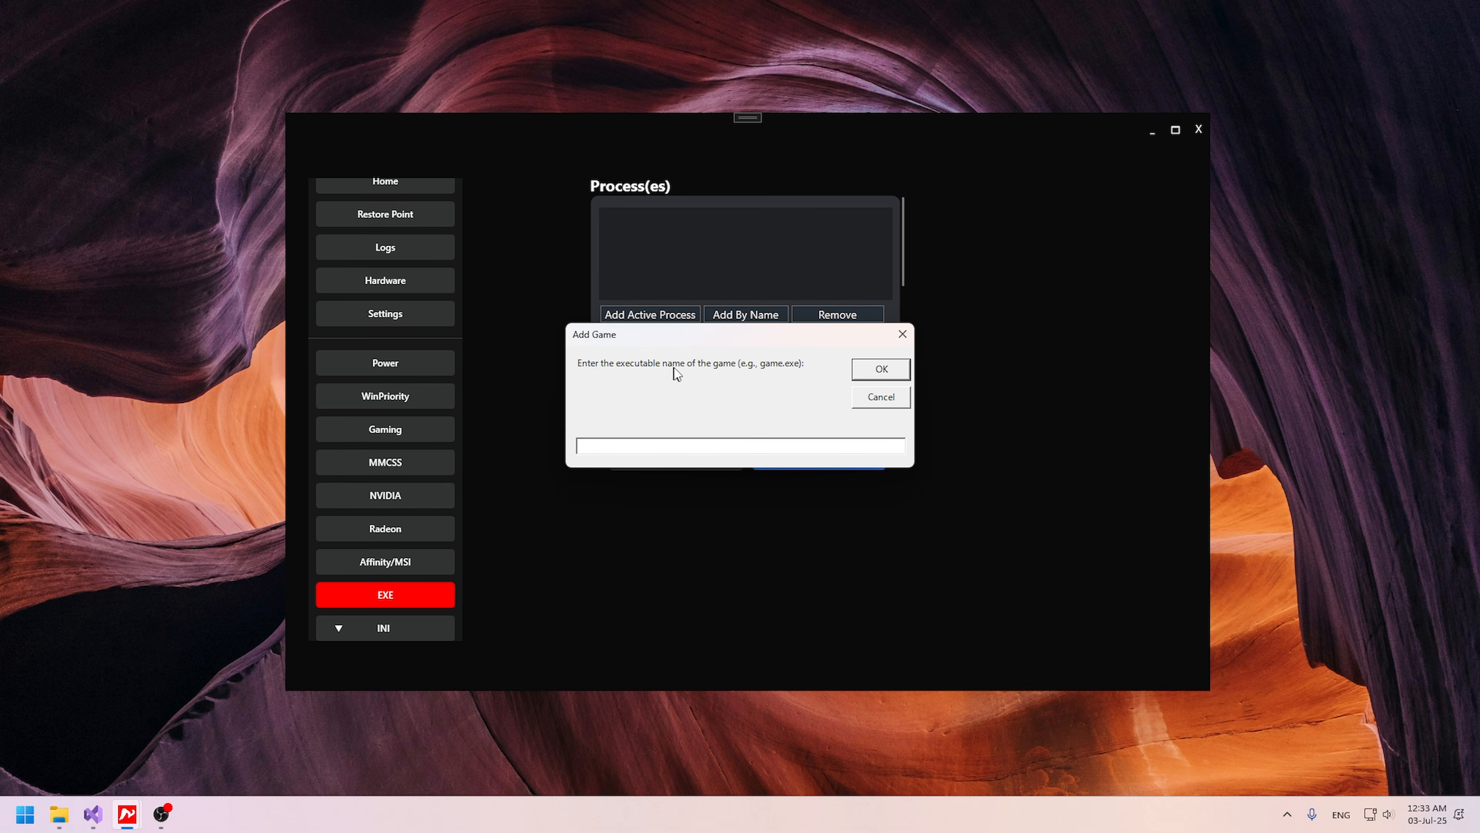
{"action": "left_click", "coordinate": [886, 404]}
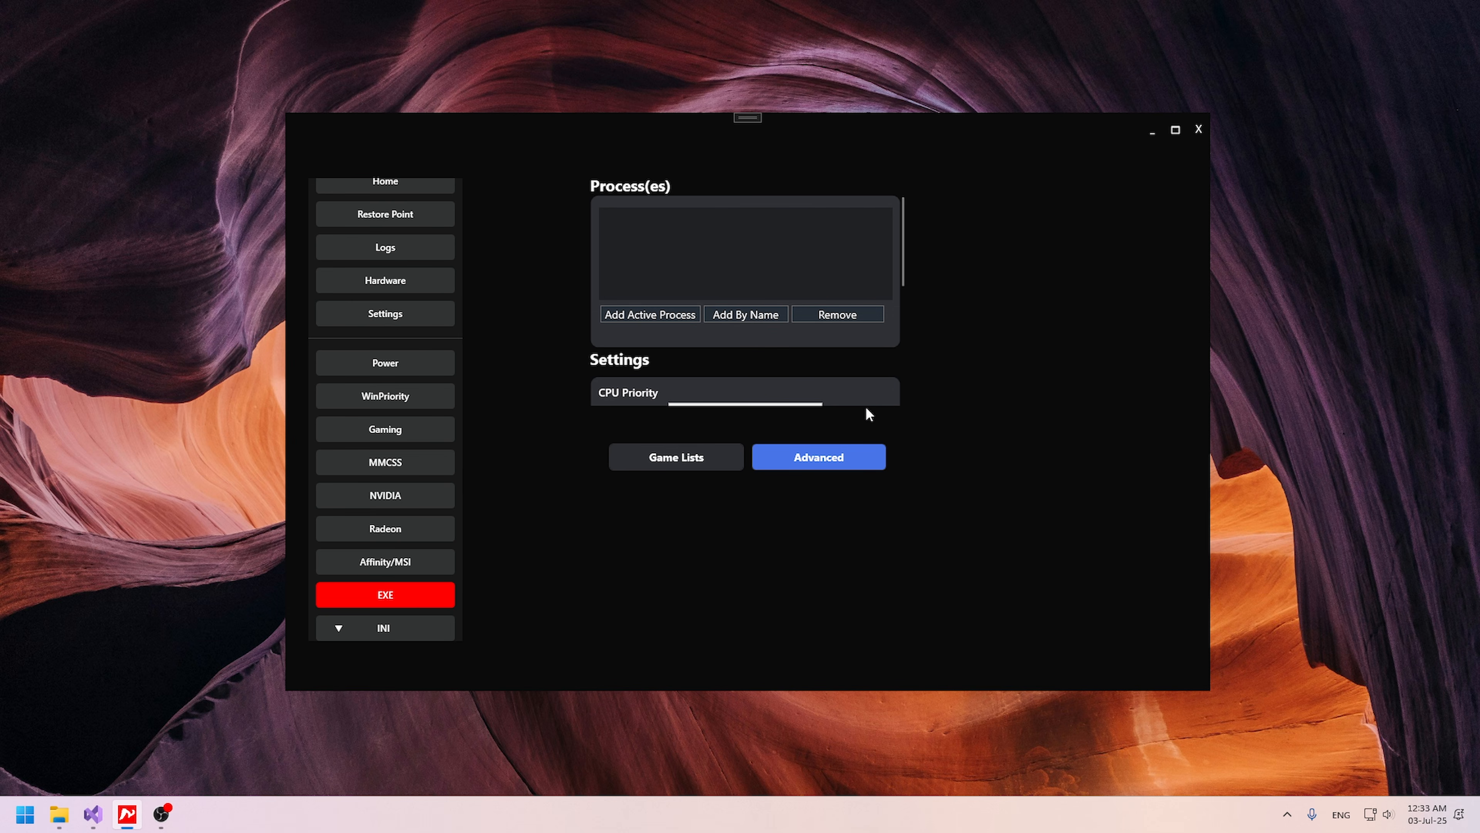
Add the running BlueStacksServices.exe to the process list from the active processes.
{"action": "left_click", "coordinate": [659, 319]}
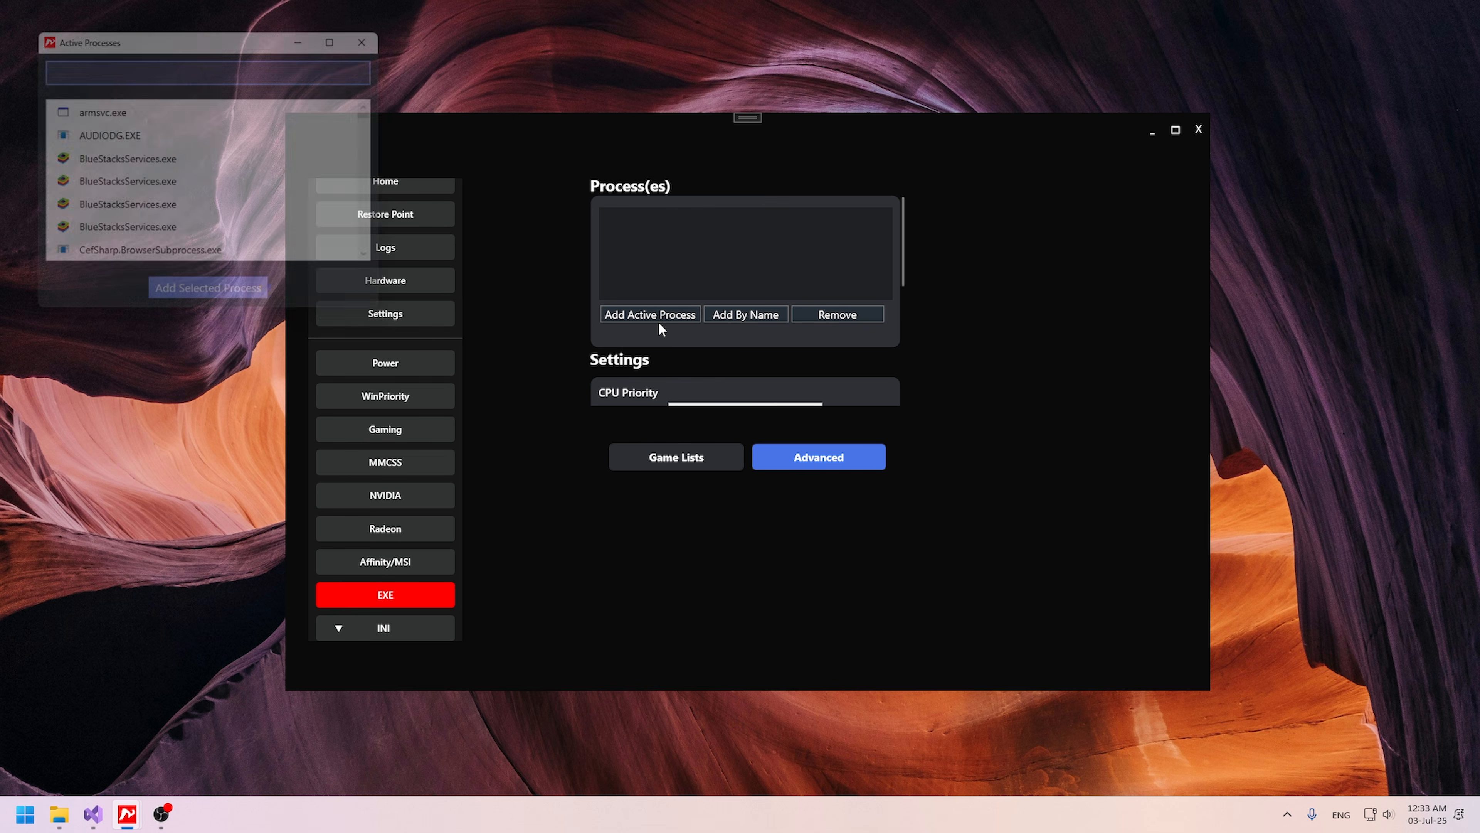
{"action": "left_click_drag", "start_coordinate": [412, 359], "coordinate": [665, 583]}
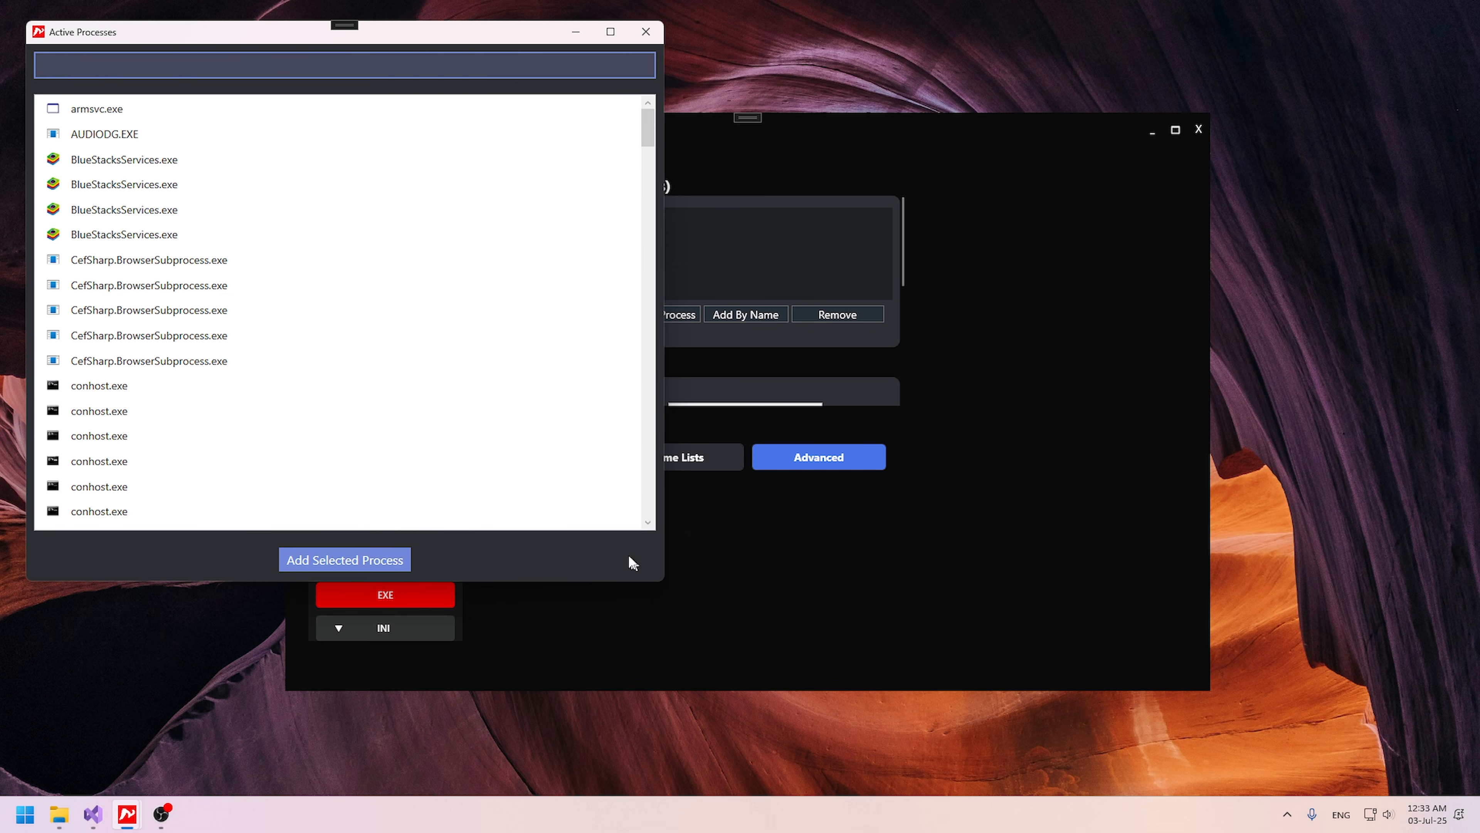
{"action": "left_click", "coordinate": [265, 212]}
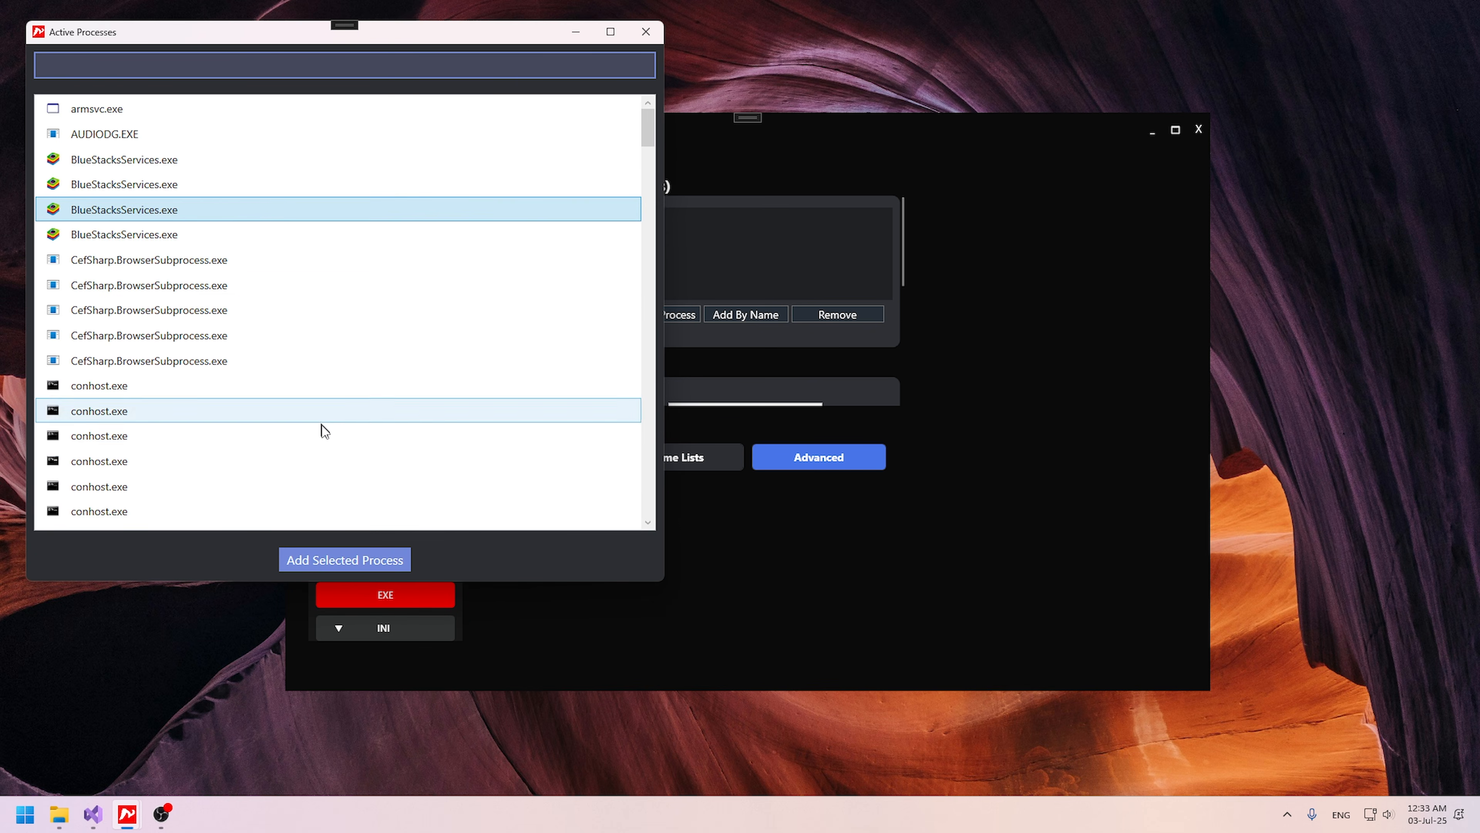
{"action": "left_click", "coordinate": [346, 559]}
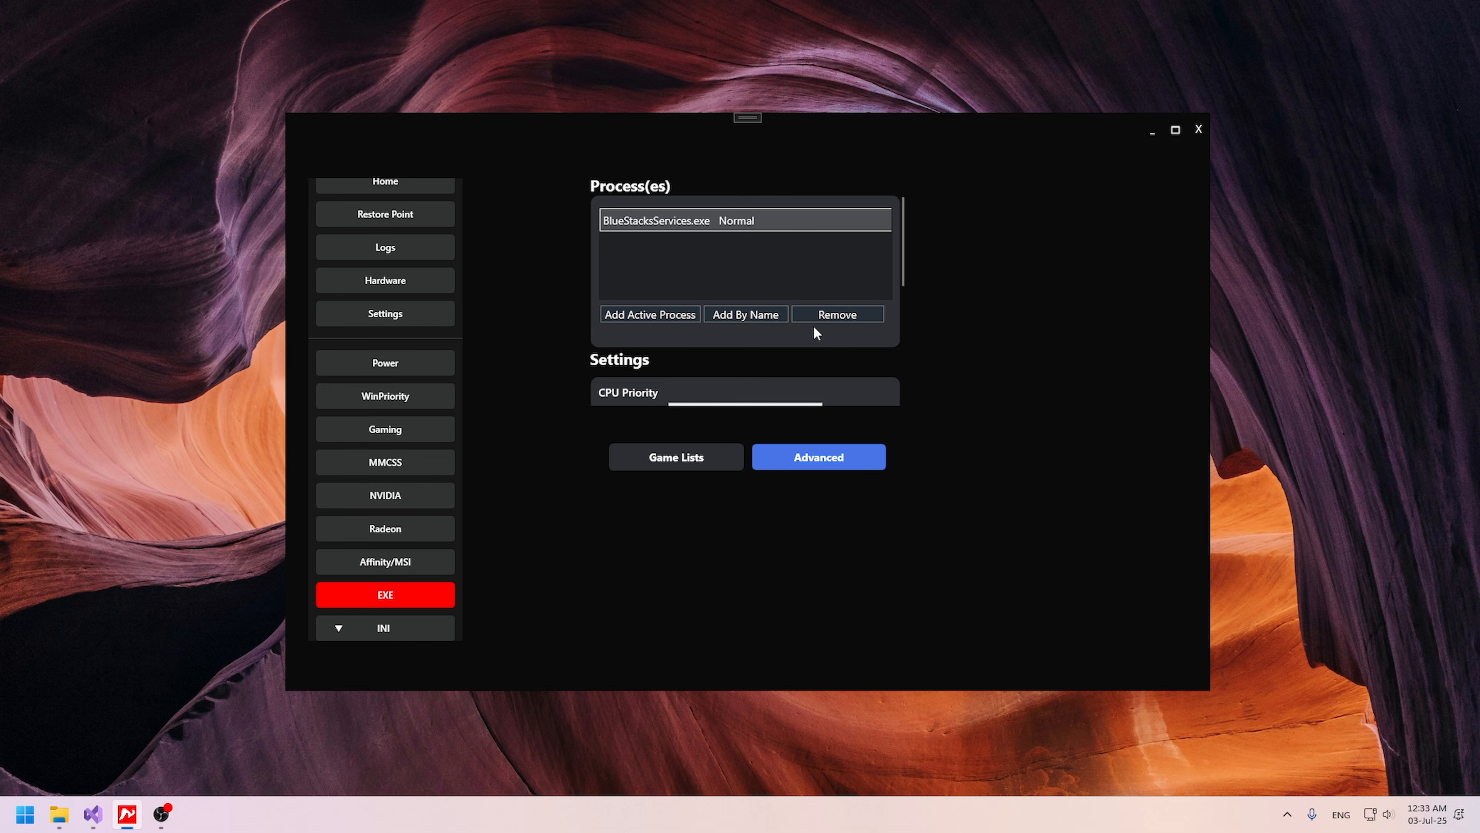
Try High CPU Priority, High IO Priority and High Performance GPU Scheduling on BlueStacksServices.exe, and remove it from the process list.
{"action": "scroll", "coordinate": [810, 337], "scroll_direction": "down", "scroll_amount": 1}
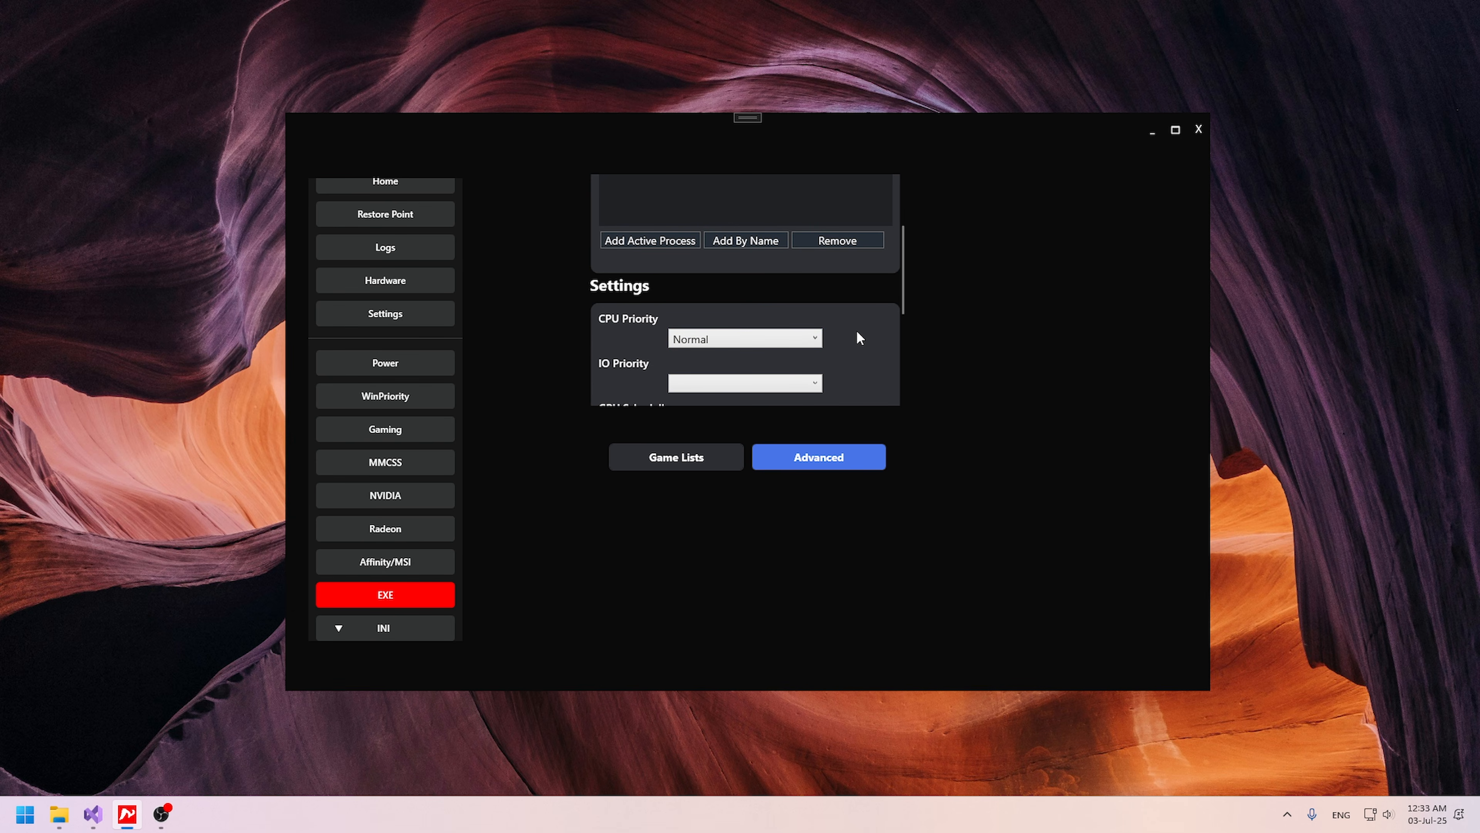
{"action": "scroll", "coordinate": [781, 332], "scroll_direction": "down", "scroll_amount": 2}
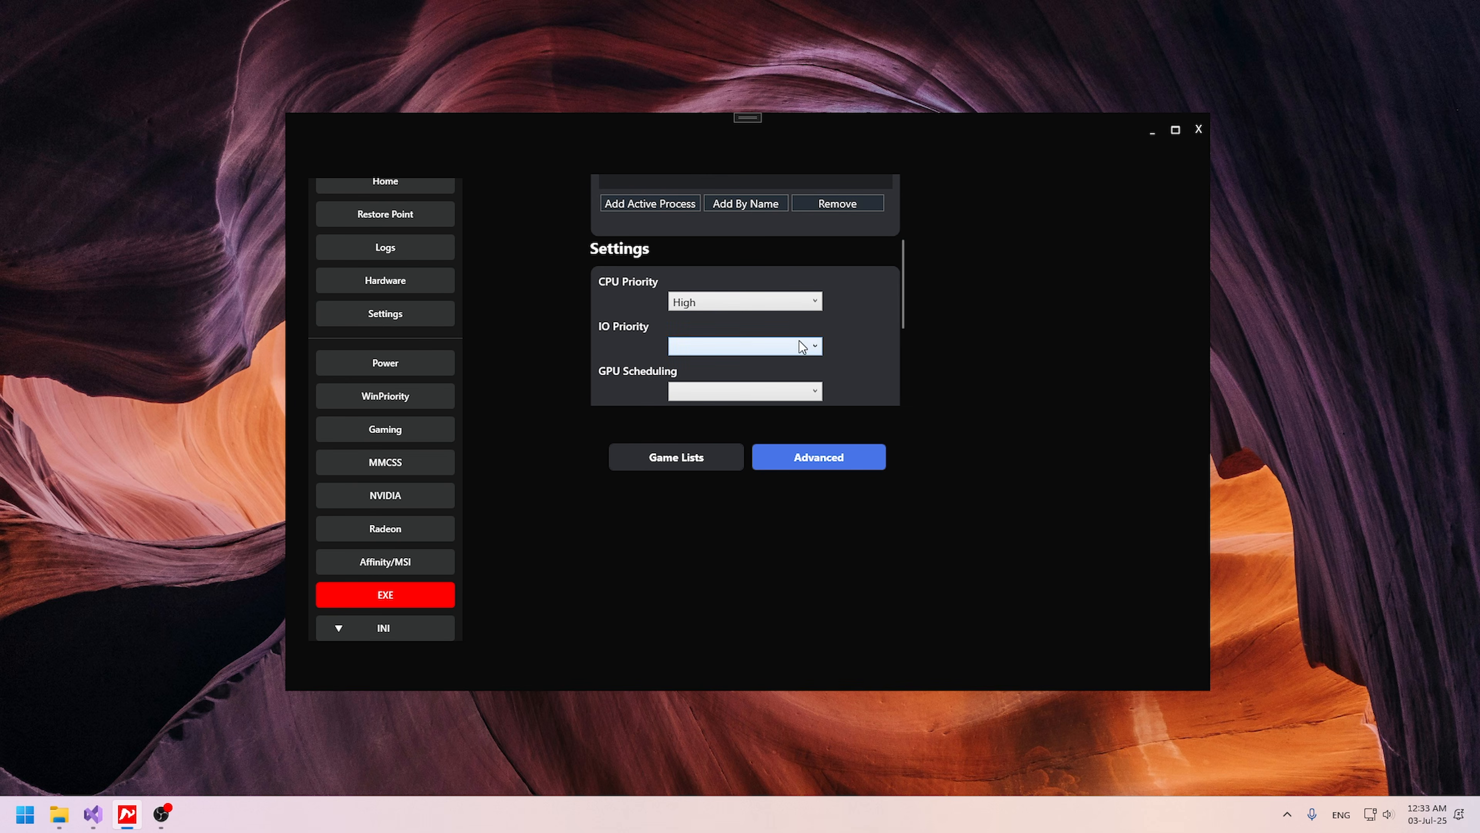
{"action": "left_click", "coordinate": [813, 390]}
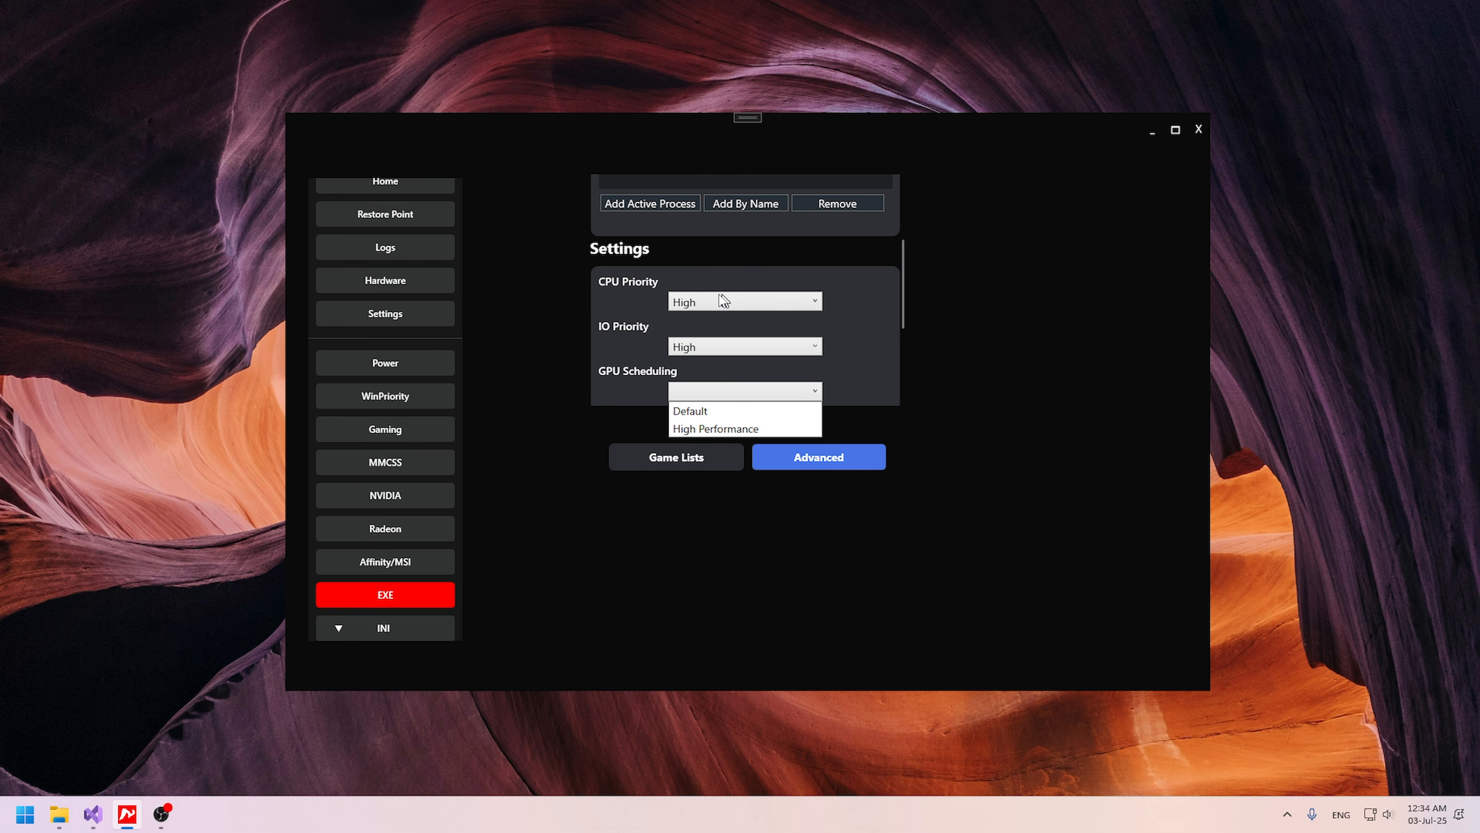
{"action": "left_click", "coordinate": [792, 427]}
{"action": "scroll", "coordinate": [815, 340], "scroll_direction": "up", "scroll_amount": 5}
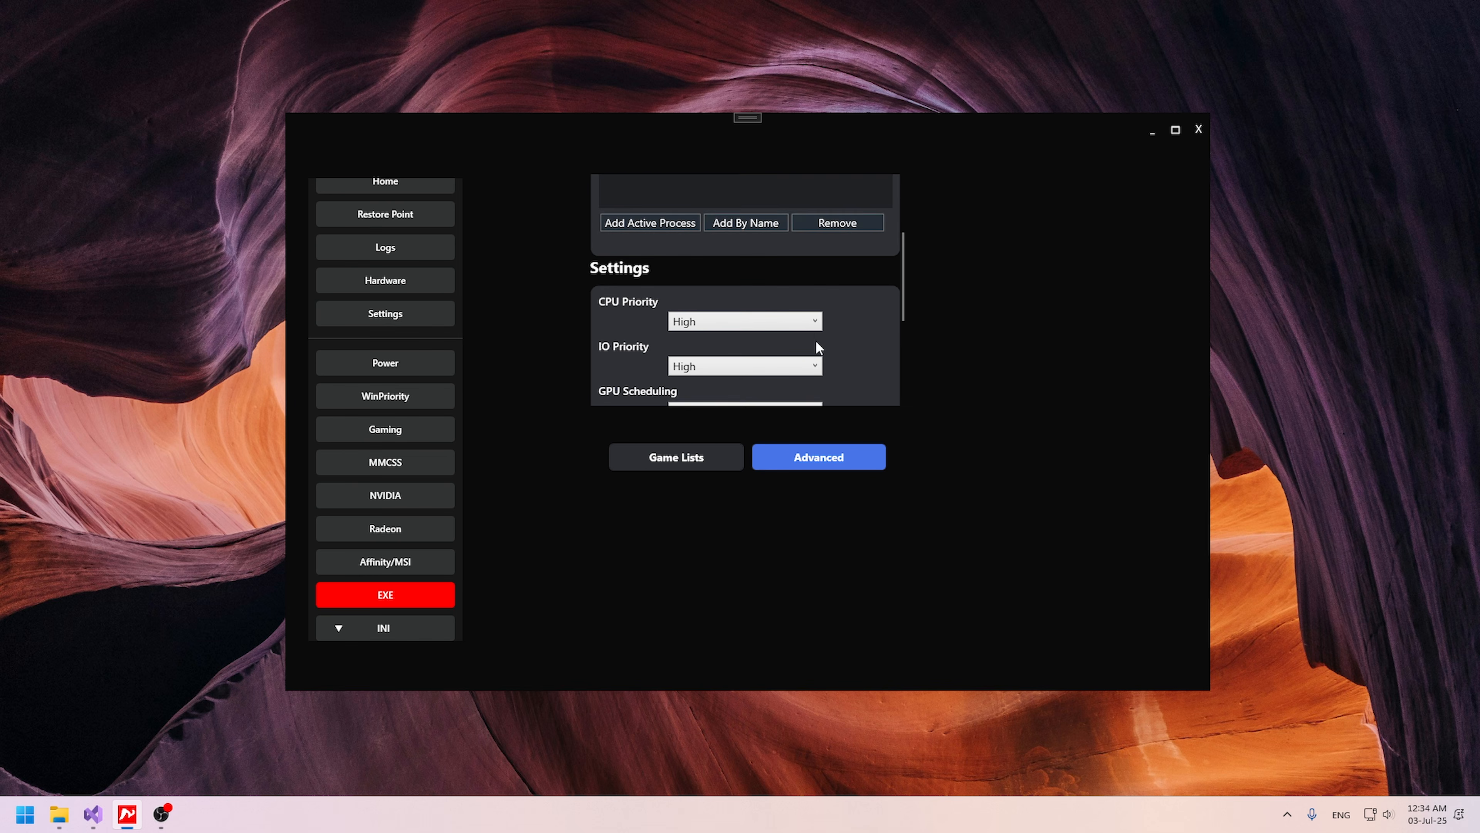
{"action": "left_click", "coordinate": [851, 319]}
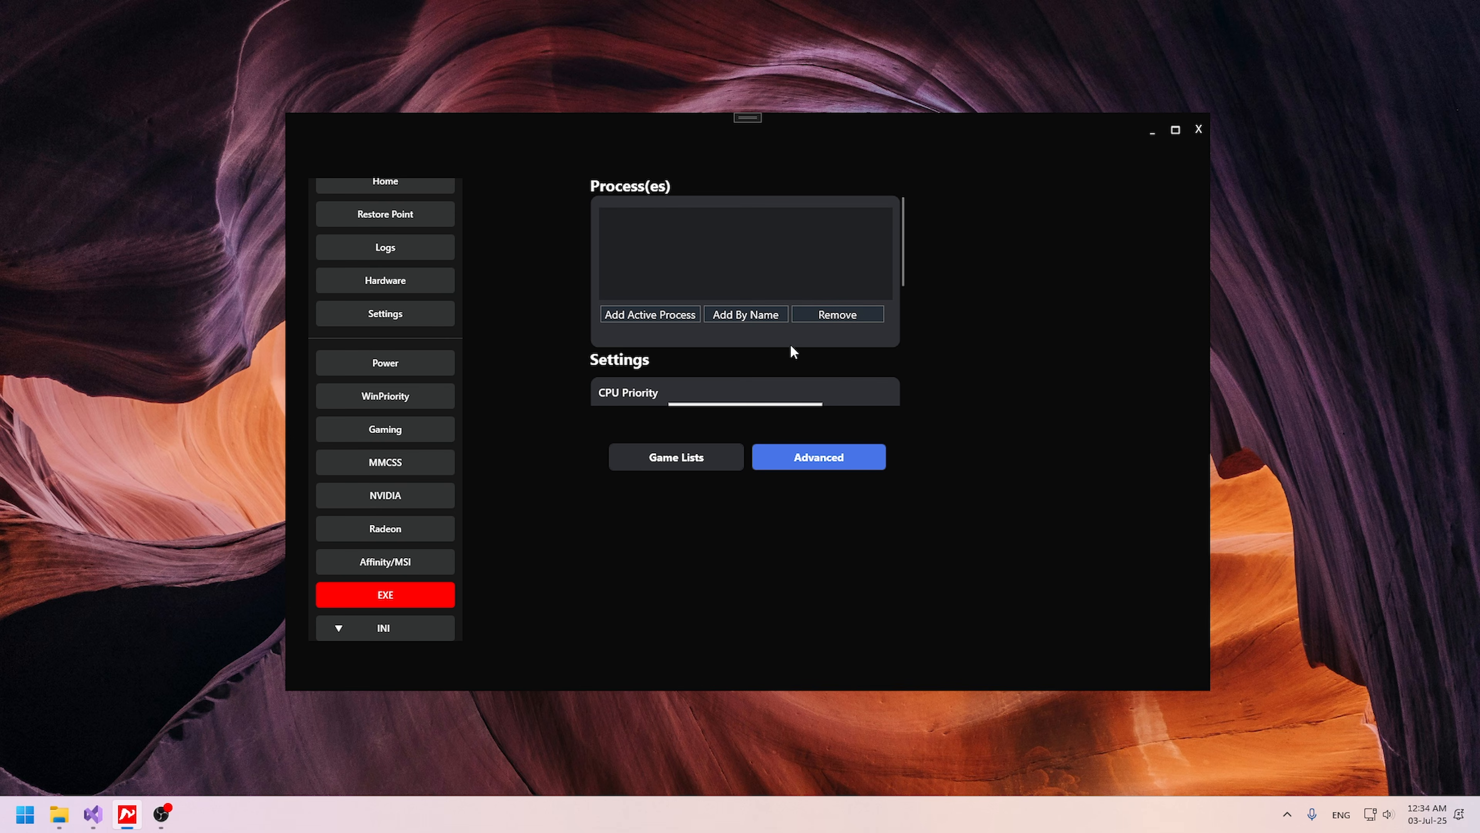
Browse for an executable for the Fullscreen Optimizations Disabler and check the compatibility settings of cs2.exe in its properties.
{"action": "scroll", "coordinate": [786, 340], "scroll_direction": "down", "scroll_amount": 5}
{"action": "scroll", "coordinate": [743, 335], "scroll_direction": "down", "scroll_amount": 3}
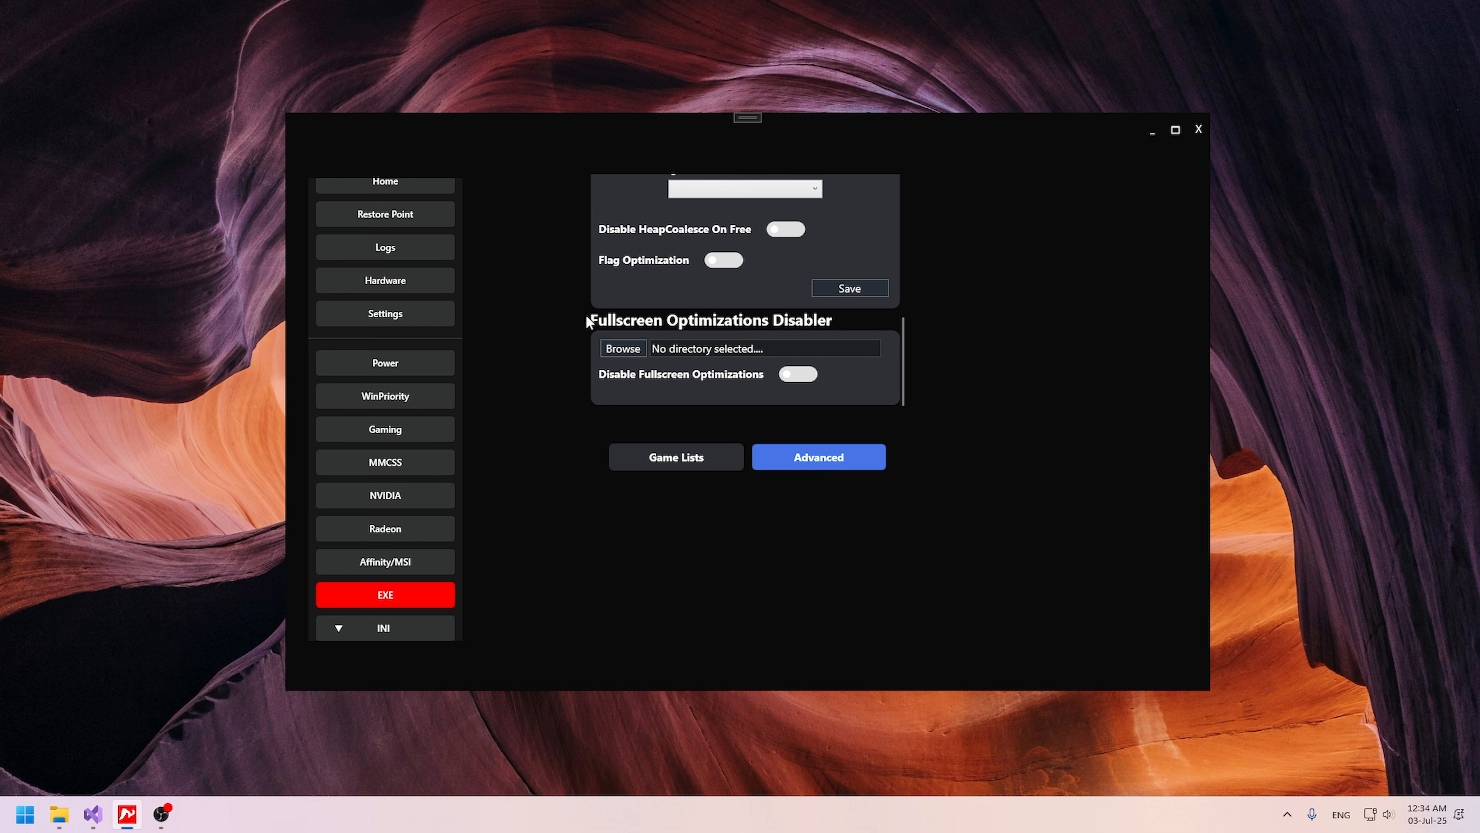
{"action": "left_click", "coordinate": [638, 354]}
{"action": "right_click", "coordinate": [458, 323]}
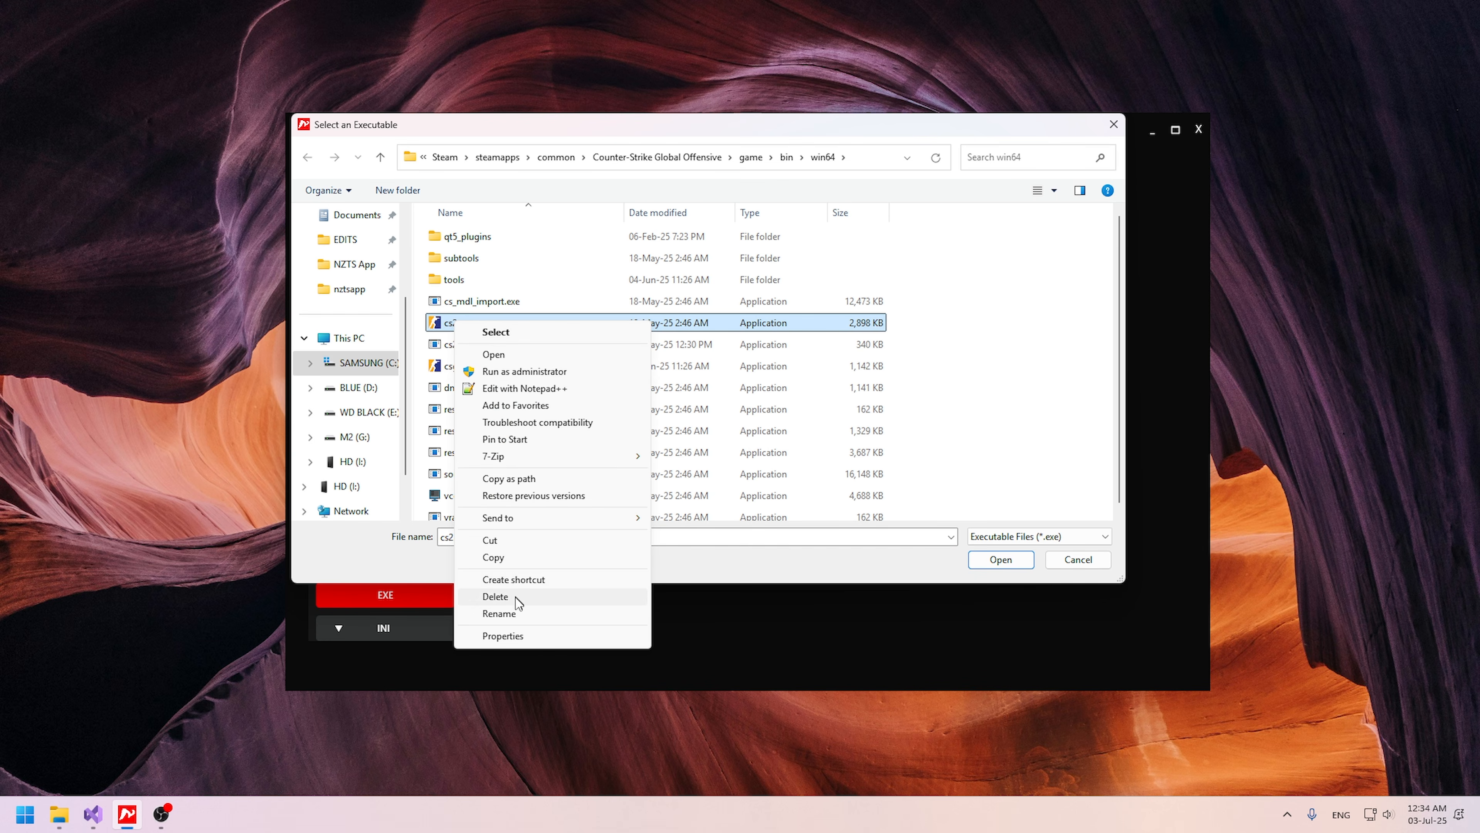
{"action": "left_click", "coordinate": [540, 637]}
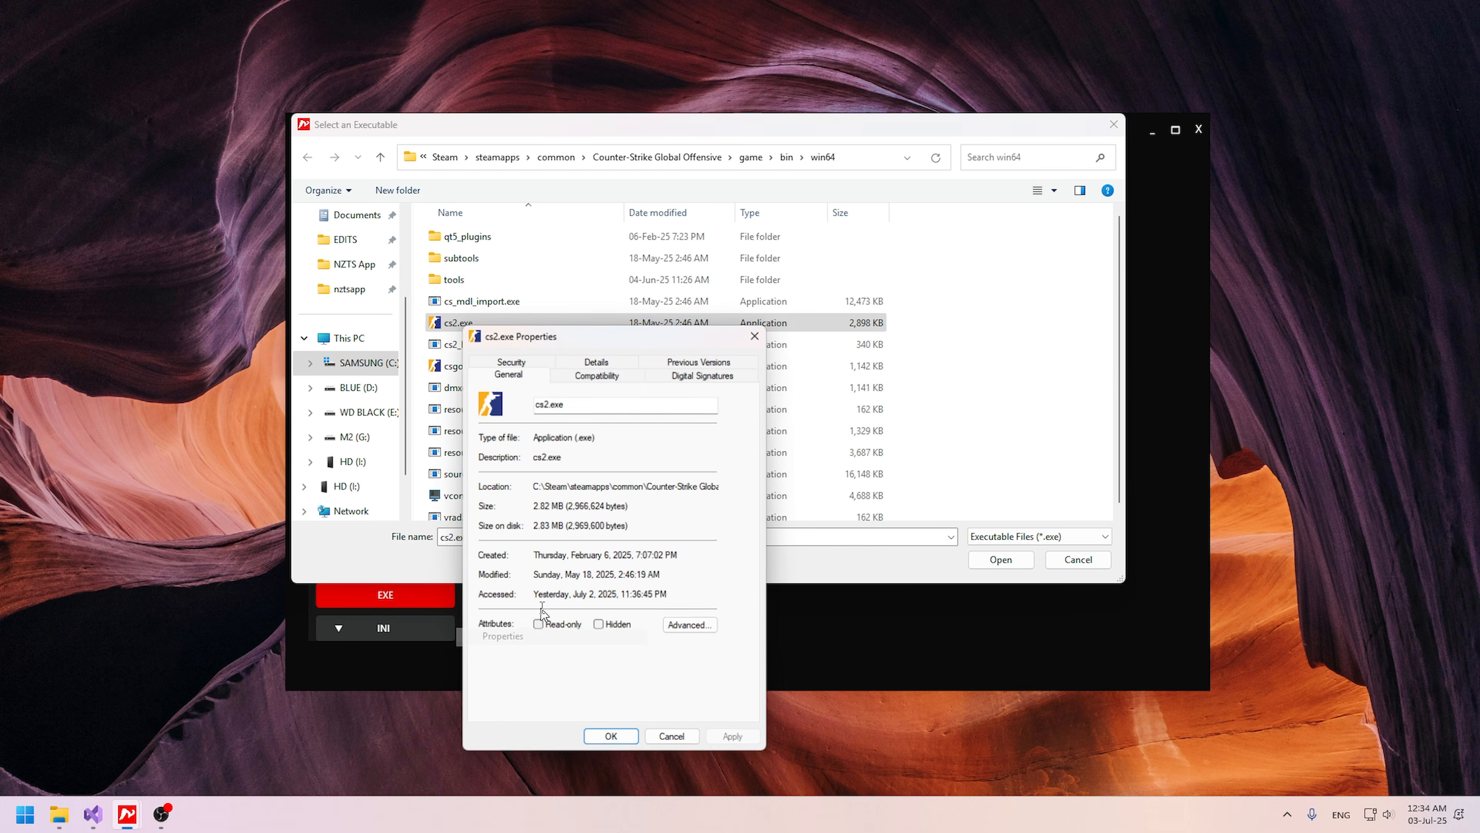
{"action": "left_click", "coordinate": [628, 373]}
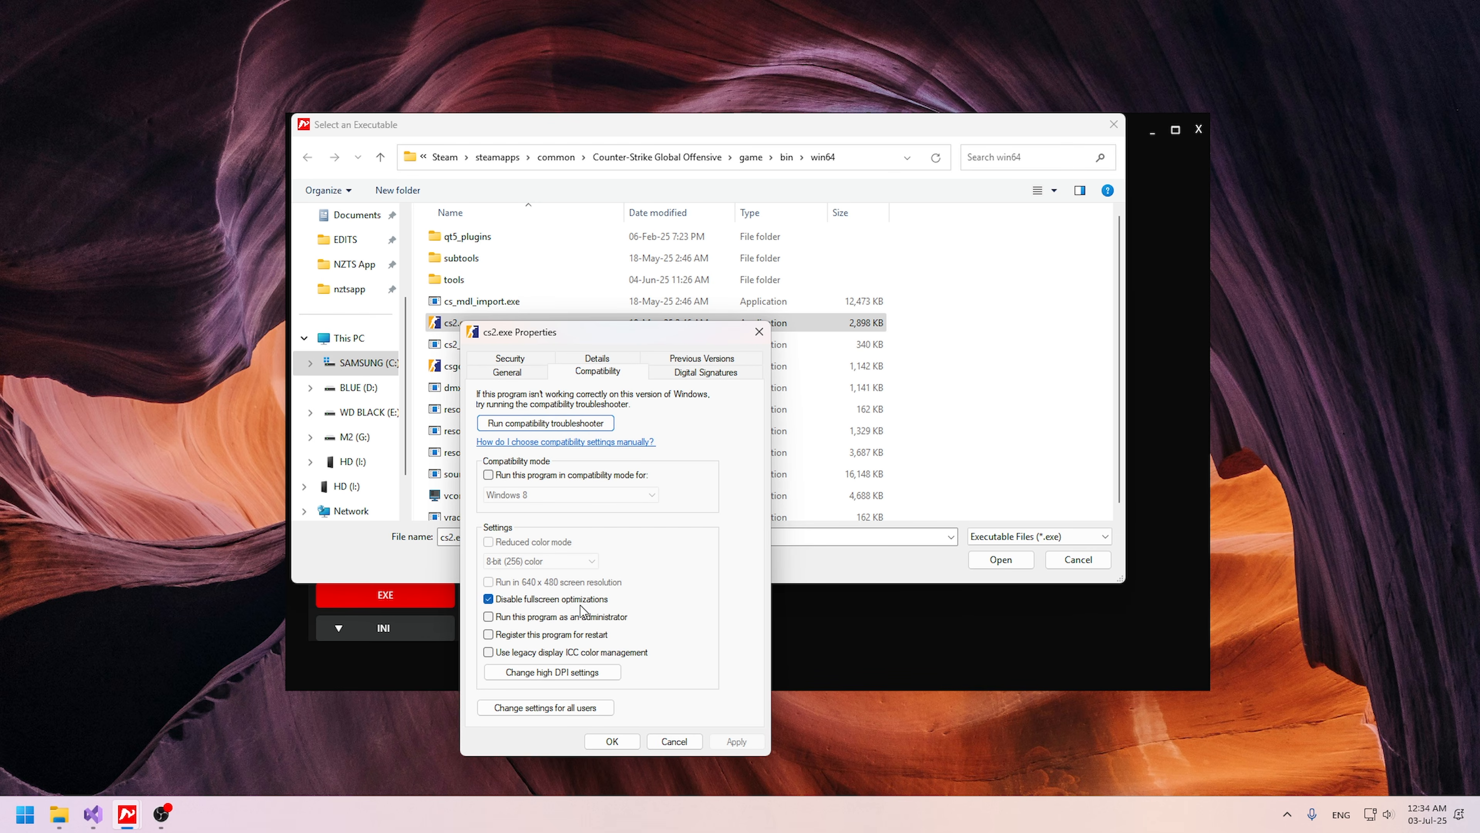
{"action": "left_click", "coordinate": [759, 332]}
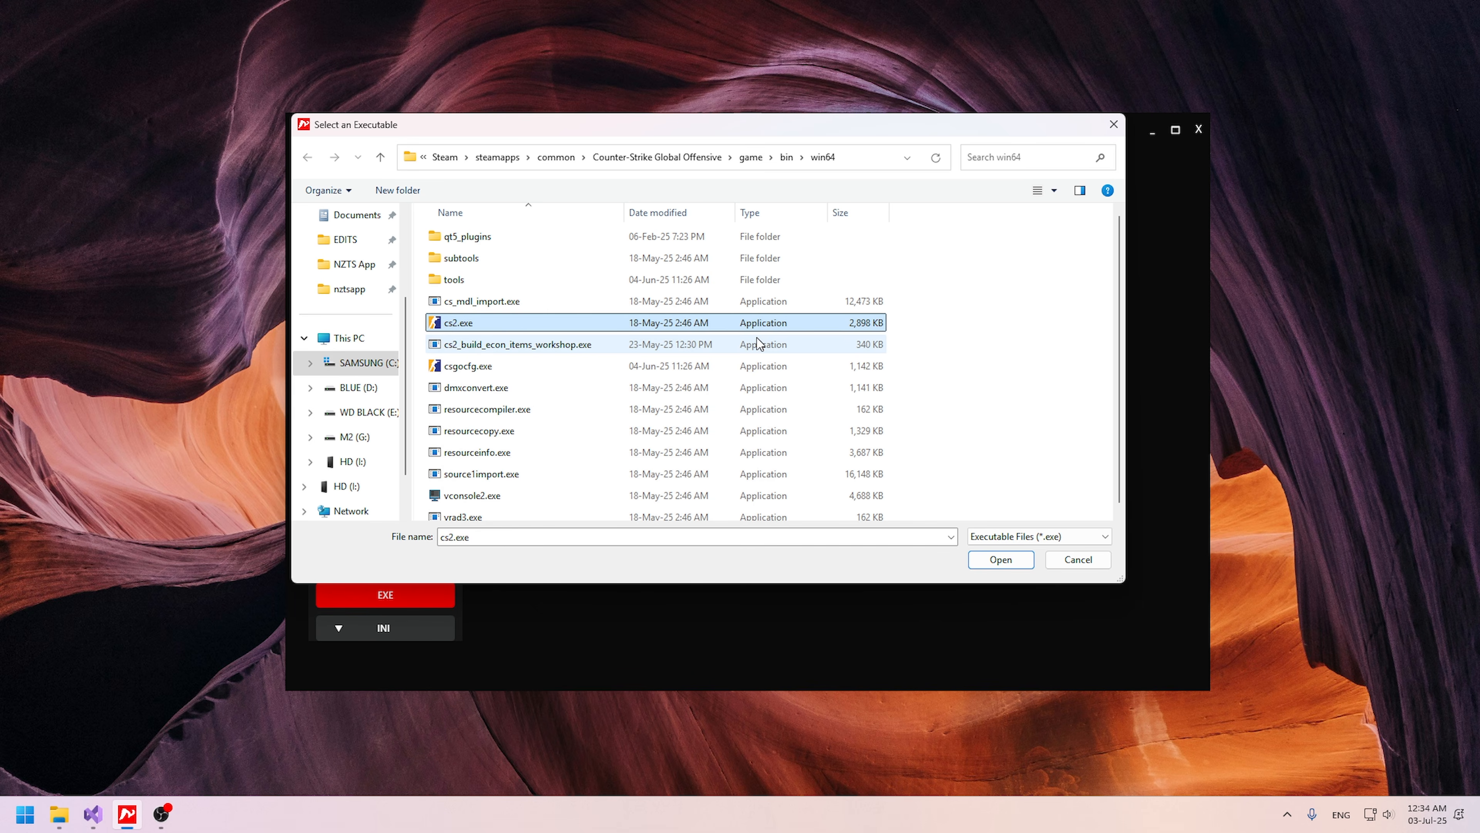
Load cs2.exe into the Fullscreen Optimizations Disabler and check its full path.
{"action": "double_click", "coordinate": [710, 324]}
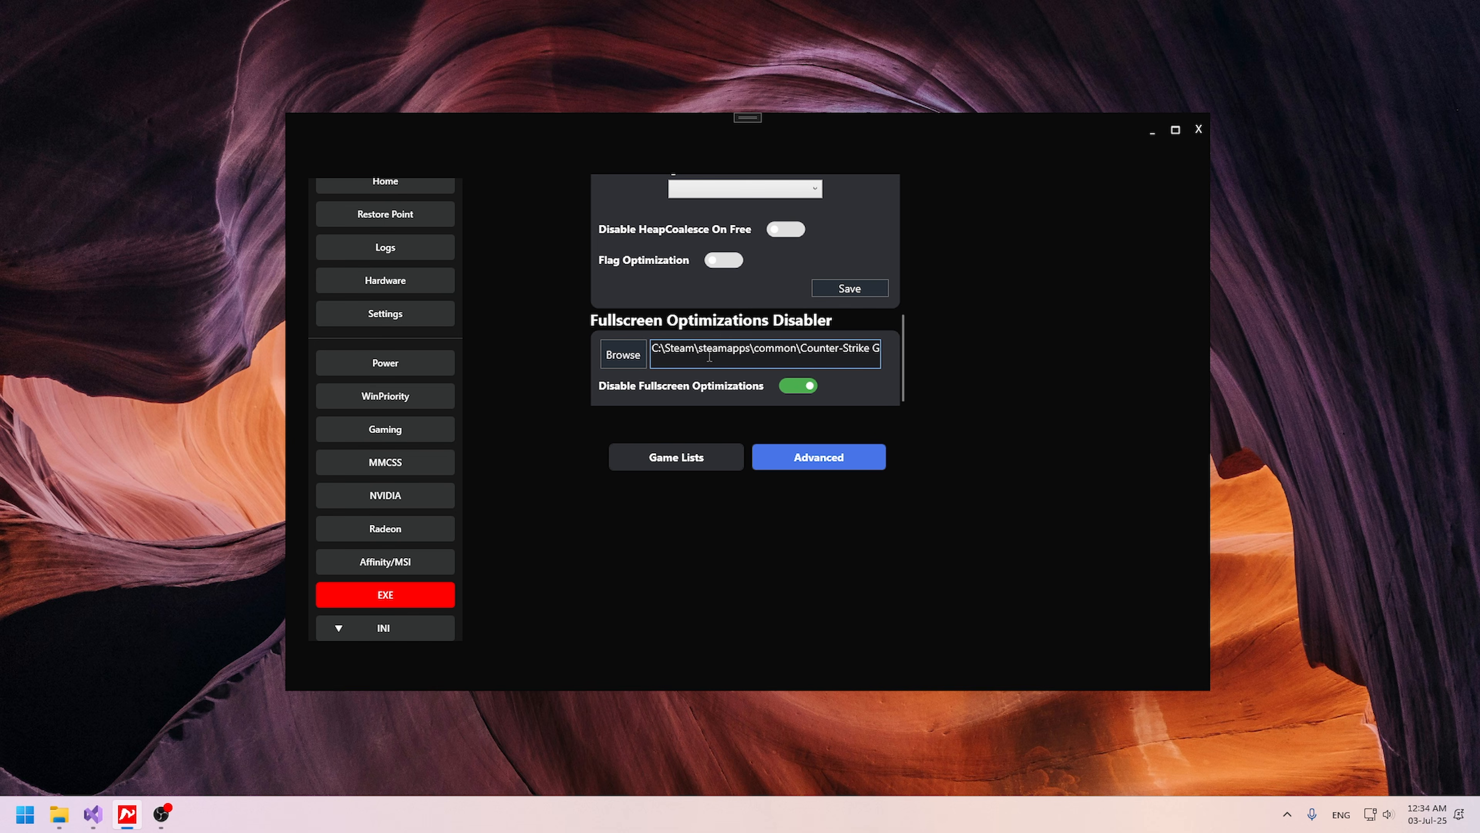
{"action": "left_click_drag", "start_coordinate": [688, 346], "coordinate": [912, 361]}
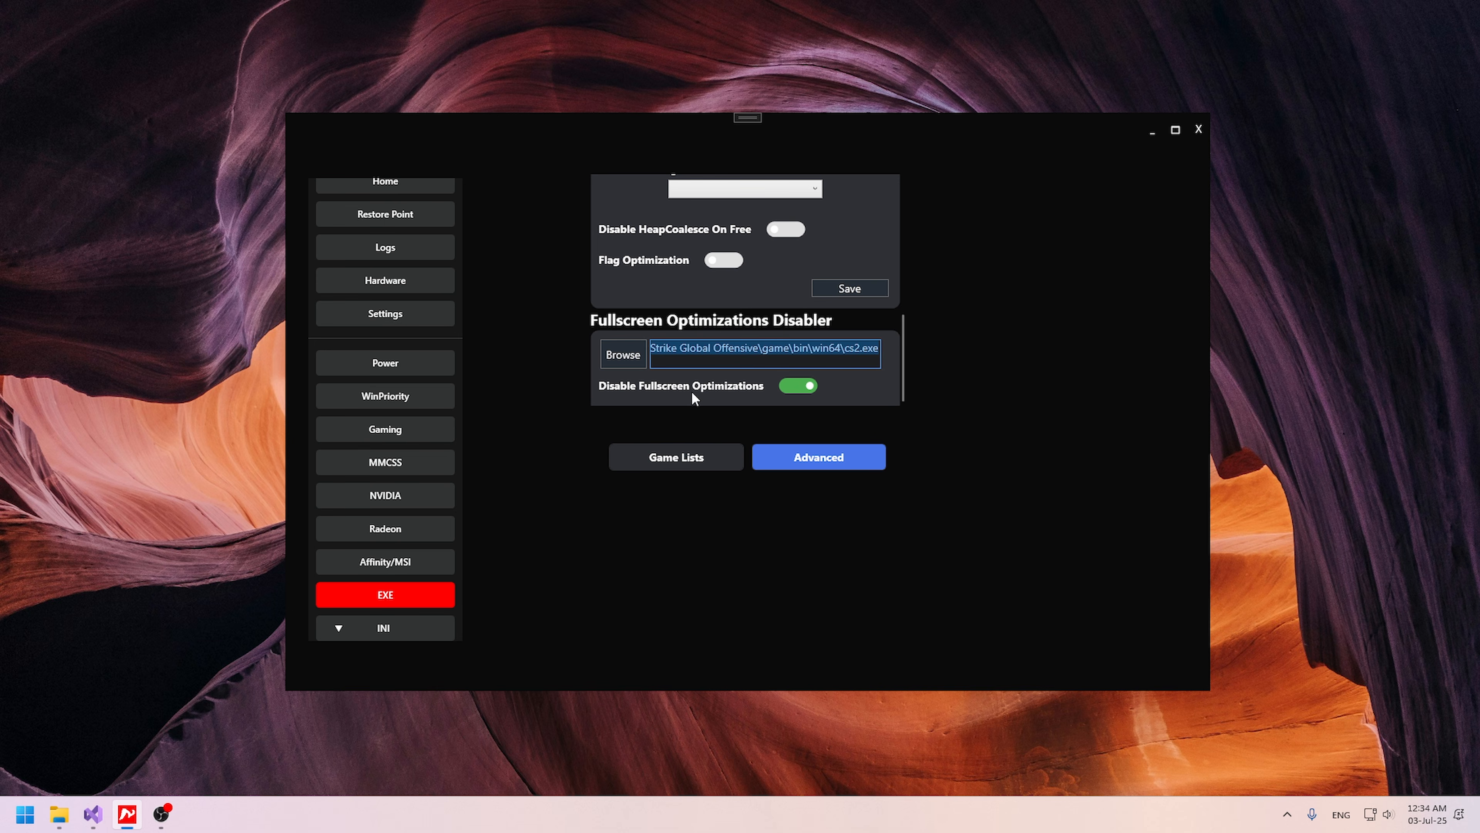
{"action": "scroll", "coordinate": [711, 370], "scroll_direction": "up", "scroll_amount": 5}
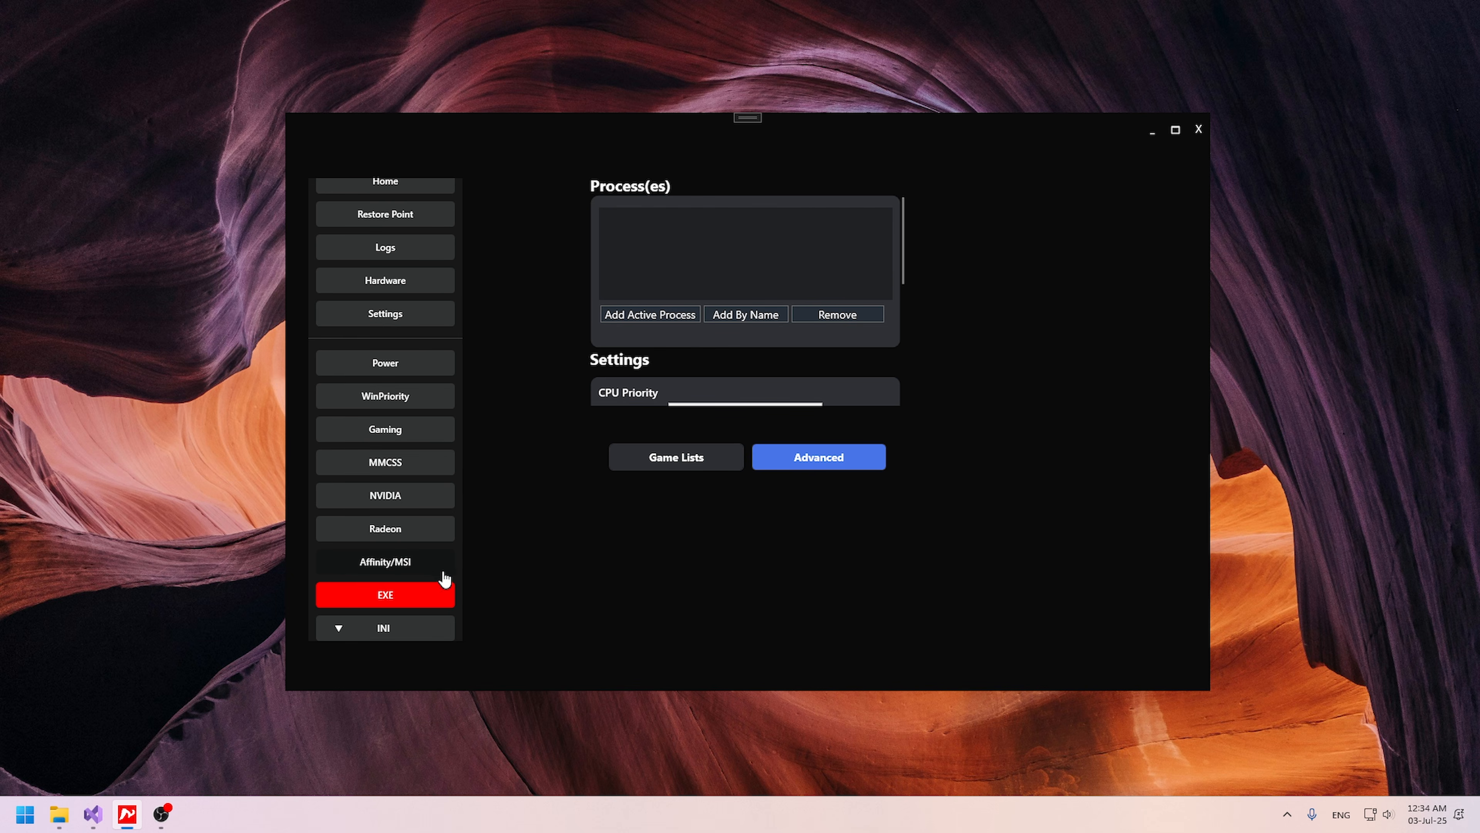
Open the SYSTEM.INI page and compare its current settings with the default profile.
{"action": "scroll", "coordinate": [445, 579], "scroll_direction": "down", "scroll_amount": 2}
{"action": "left_click", "coordinate": [439, 551]}
{"action": "left_click", "coordinate": [433, 592]}
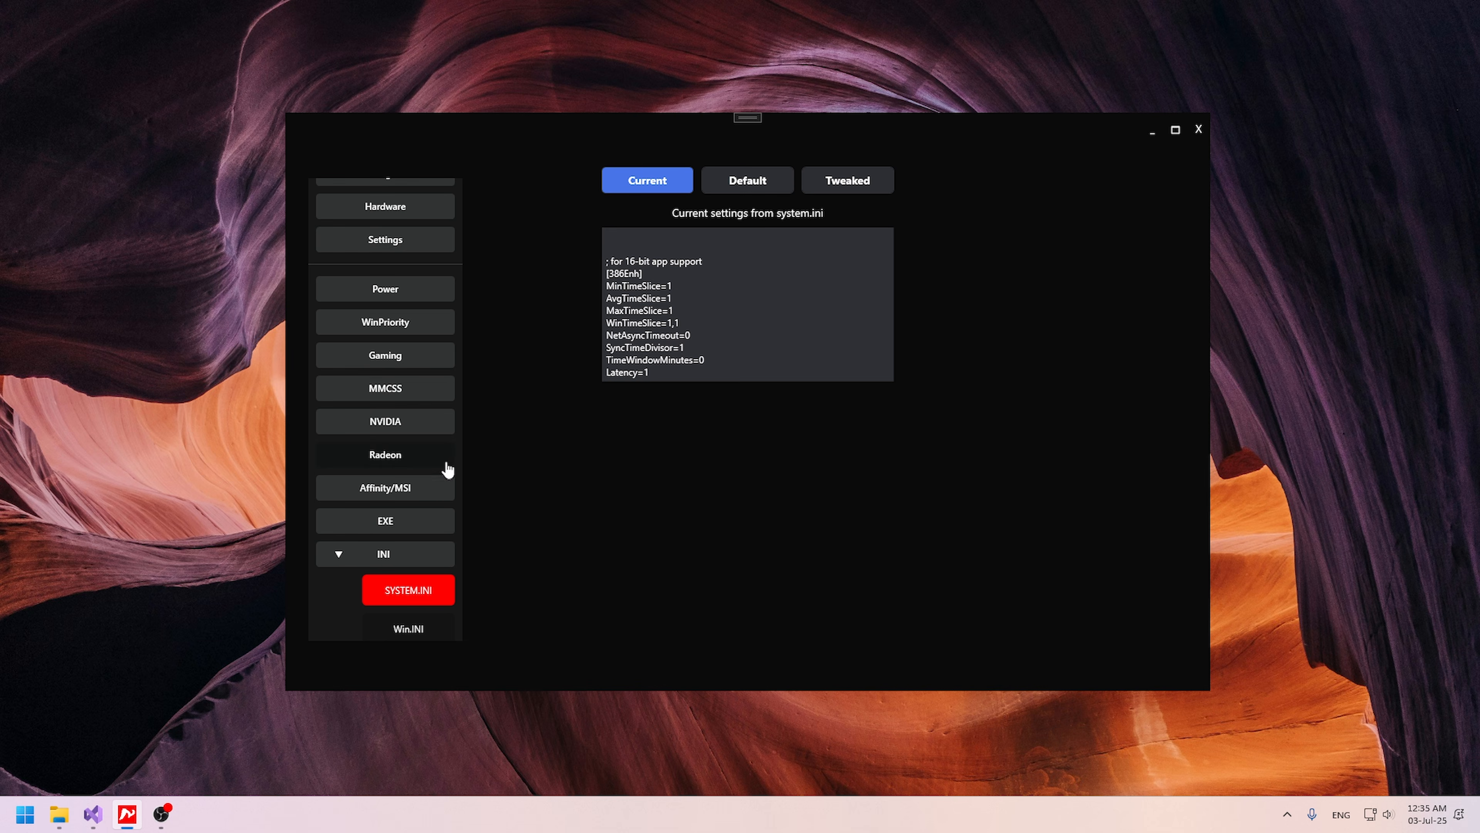
{"action": "left_click", "coordinate": [773, 185]}
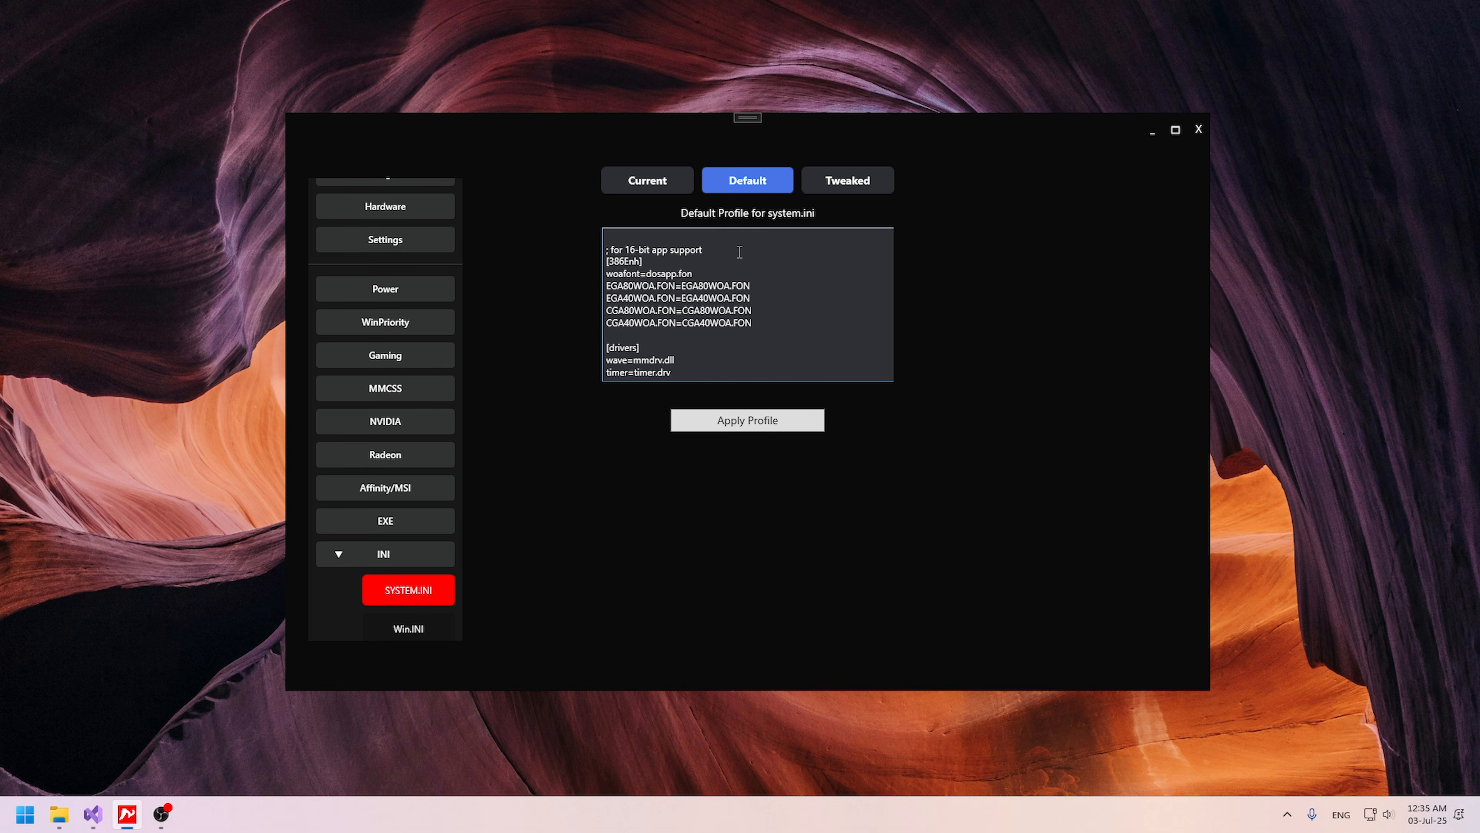
Apply the tweaked Profile 1 (Better FPS/Lower Input Lag) to system.ini.
{"action": "left_click", "coordinate": [855, 195]}
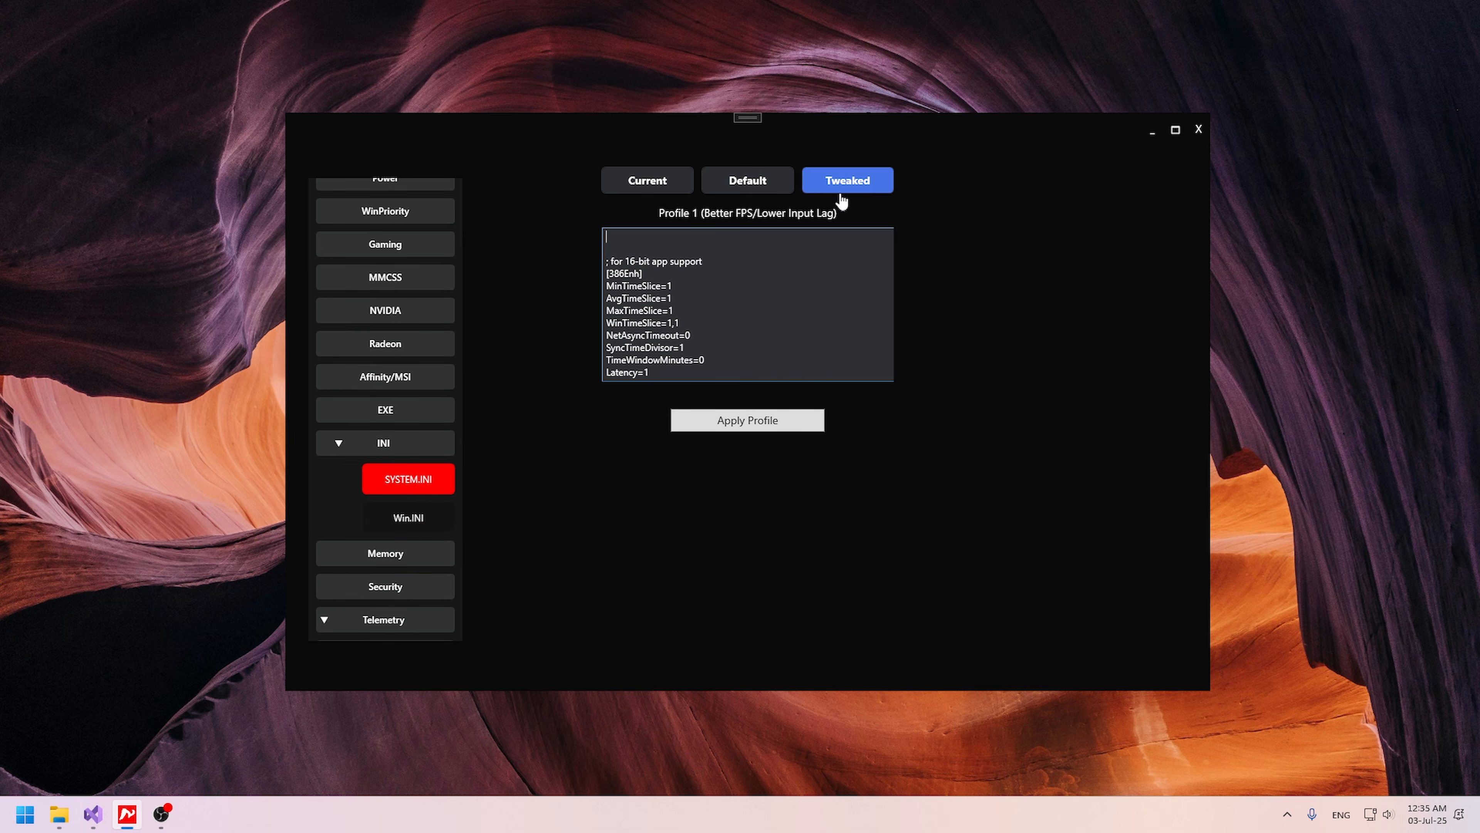
{"action": "left_click", "coordinate": [838, 189]}
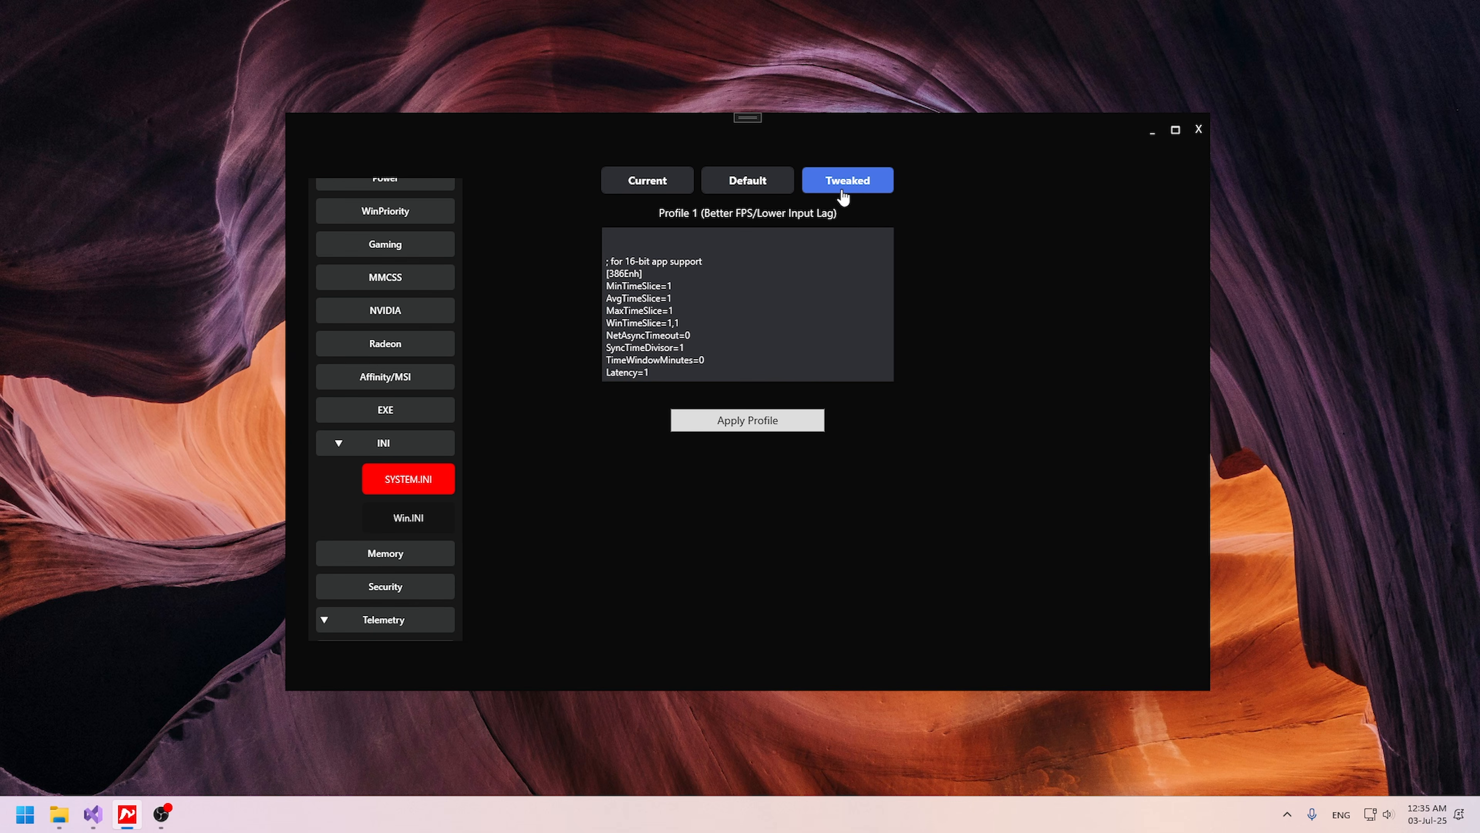
{"action": "left_click", "coordinate": [768, 430]}
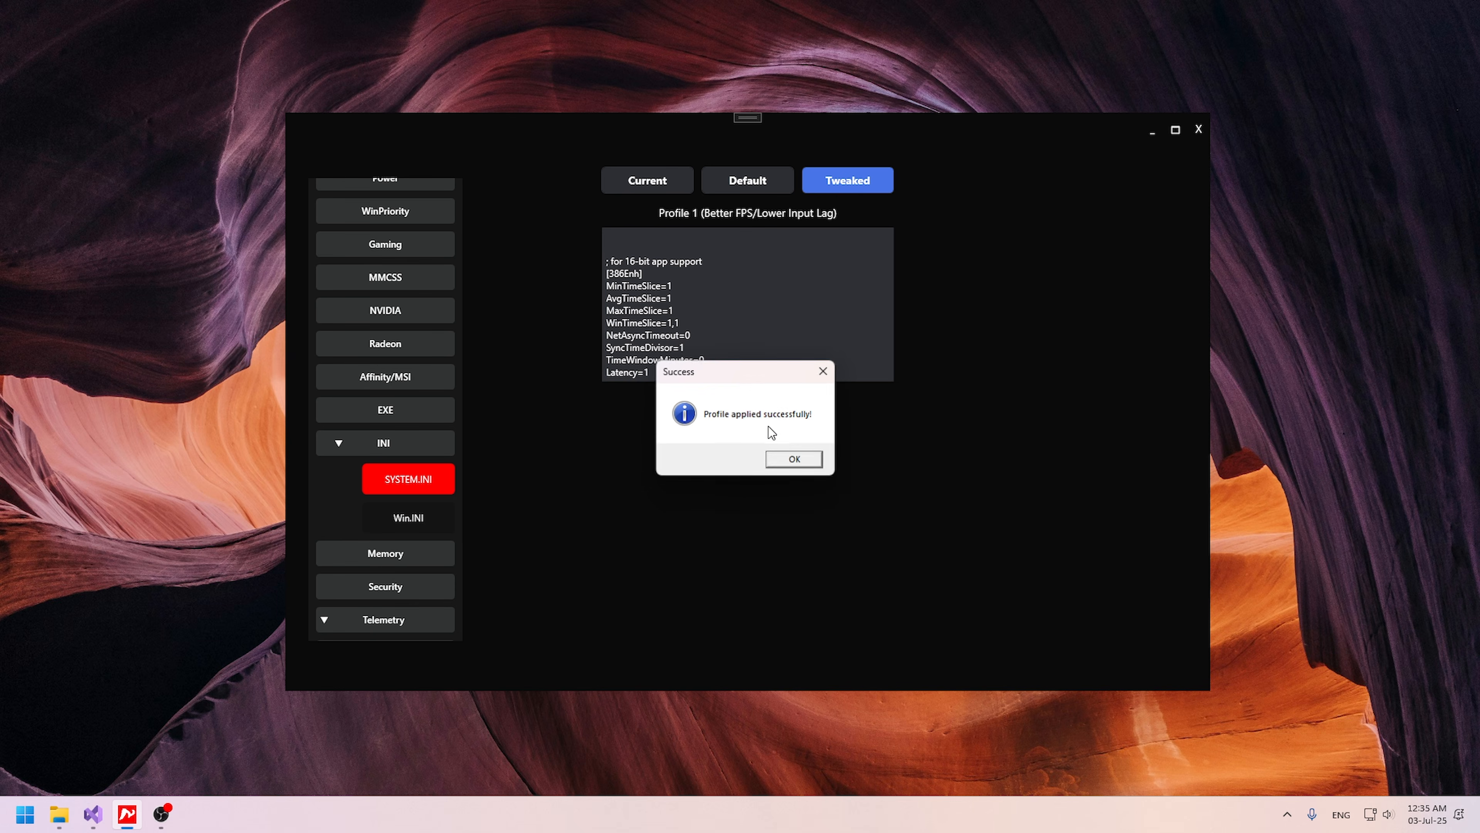
{"action": "left_click", "coordinate": [792, 459]}
Apply the tweaked Profile 1 (Better FPS/Lower Input Lag) to win.ini and collapse the INI section.
{"action": "left_click", "coordinate": [439, 521]}
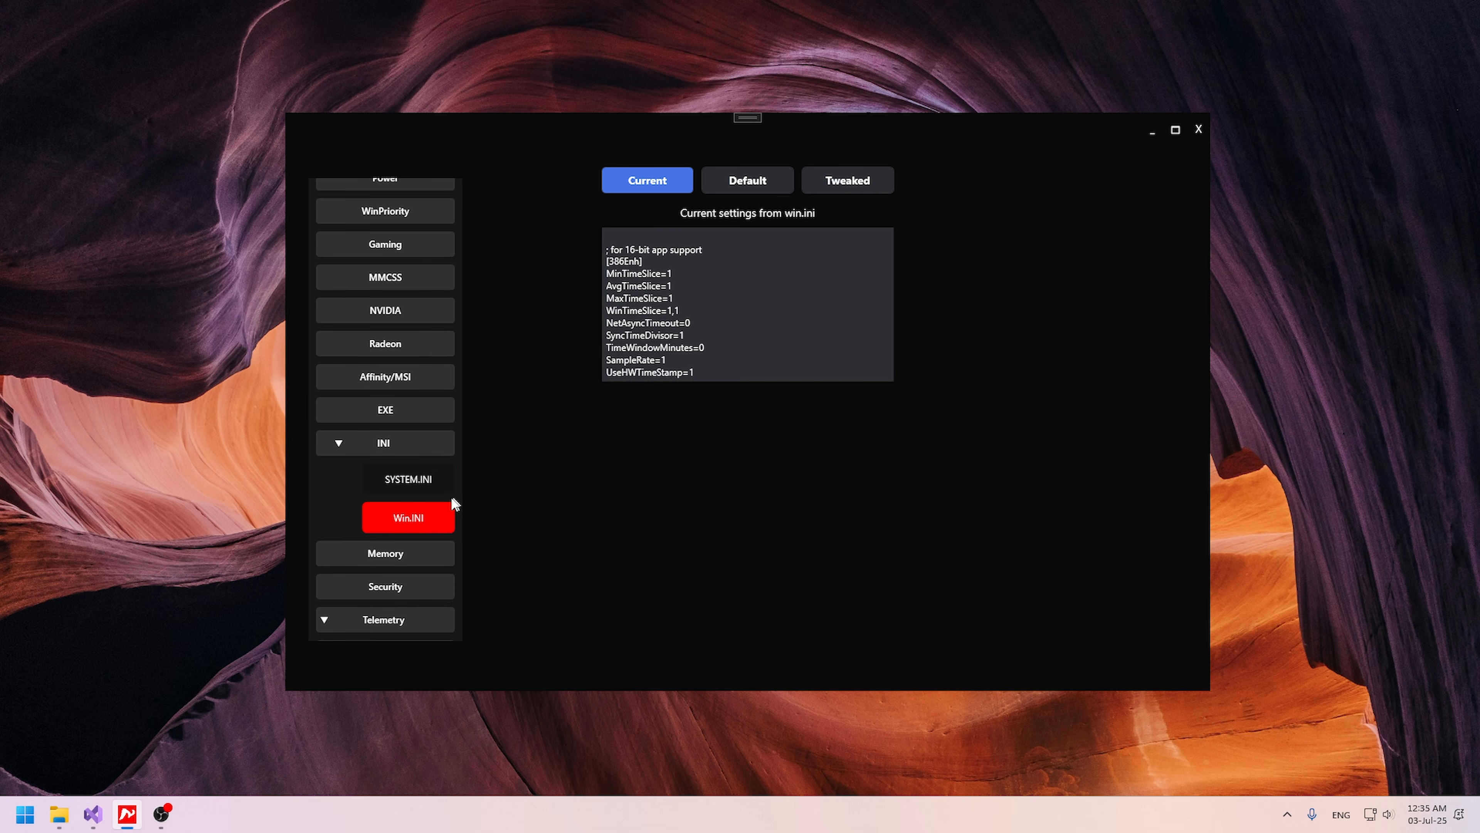
{"action": "left_click", "coordinate": [871, 189]}
{"action": "left_click", "coordinate": [802, 419]}
{"action": "left_click", "coordinate": [793, 458]}
{"action": "left_click", "coordinate": [408, 442]}
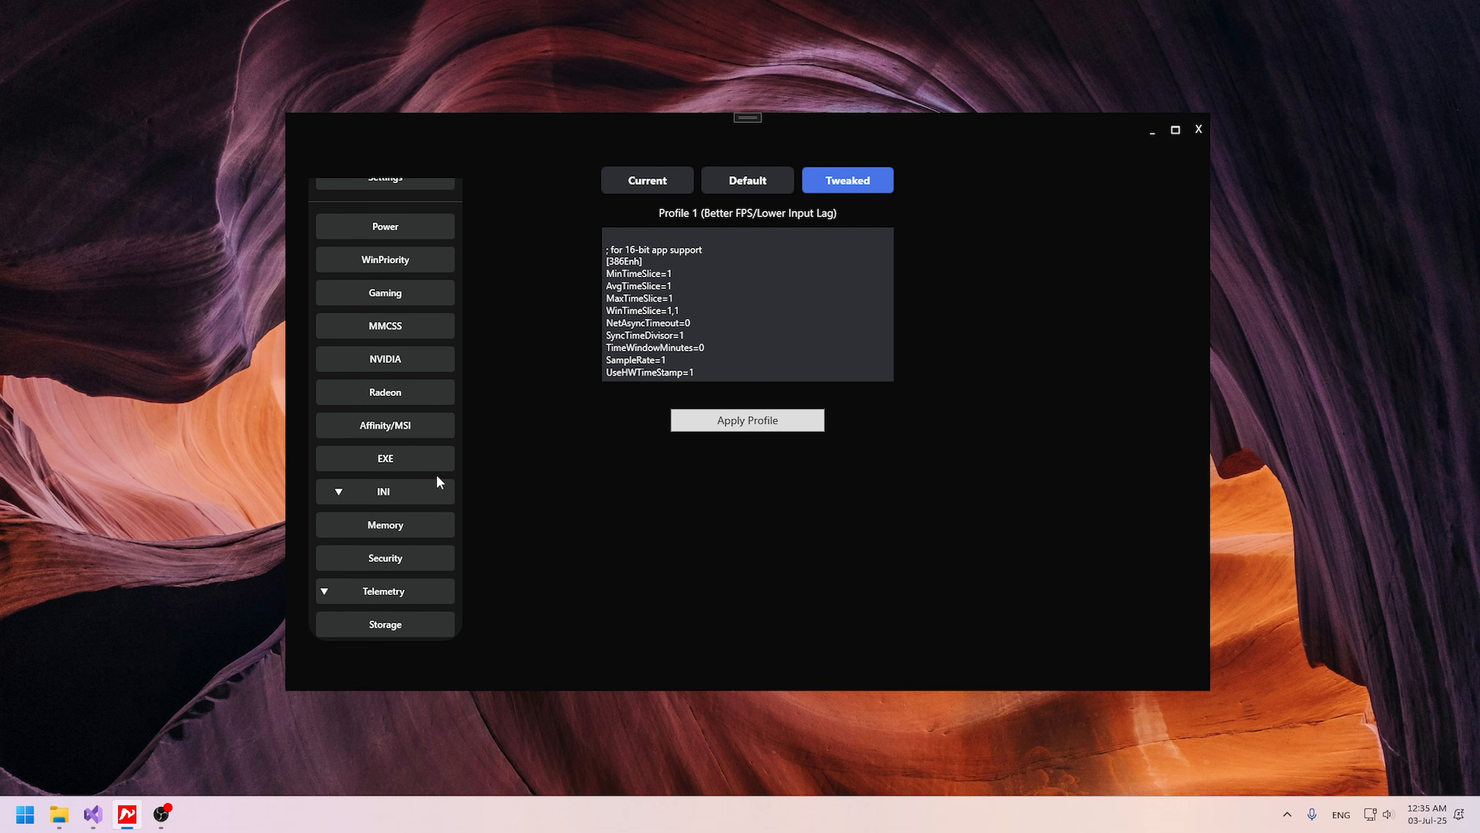
Open the Memory page and review its verified tweaks from Latency Sensitivity Hint and Survivor Ratio down to Aggressive Heap.
{"action": "left_click", "coordinate": [414, 531]}
{"action": "scroll", "coordinate": [649, 310], "scroll_direction": "down", "scroll_amount": 3}
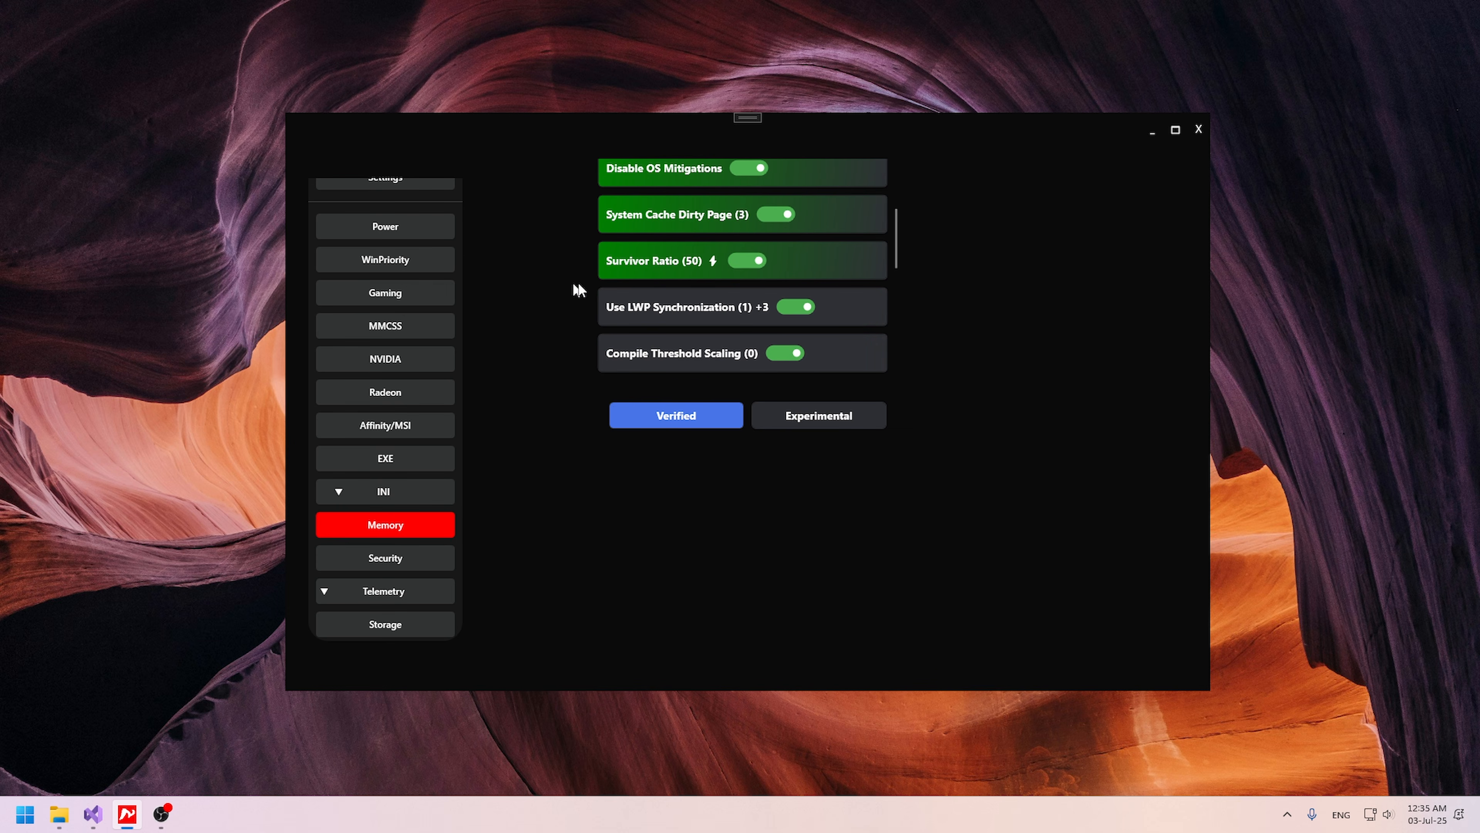
{"action": "scroll", "coordinate": [636, 243], "scroll_direction": "up", "scroll_amount": 3}
{"action": "scroll", "coordinate": [616, 216], "scroll_direction": "down", "scroll_amount": 2}
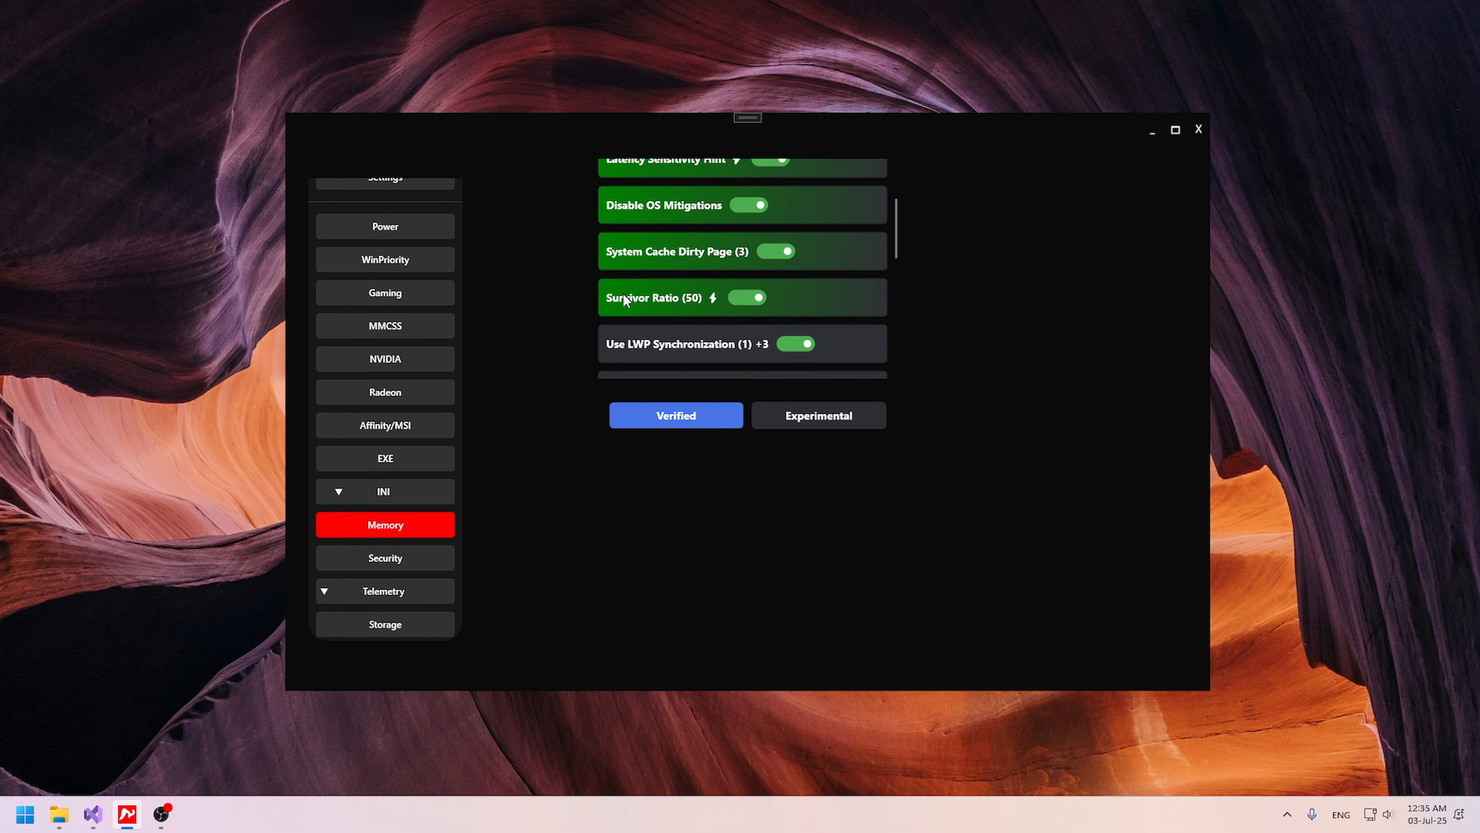
{"action": "scroll", "coordinate": [884, 308], "scroll_direction": "up", "scroll_amount": 3}
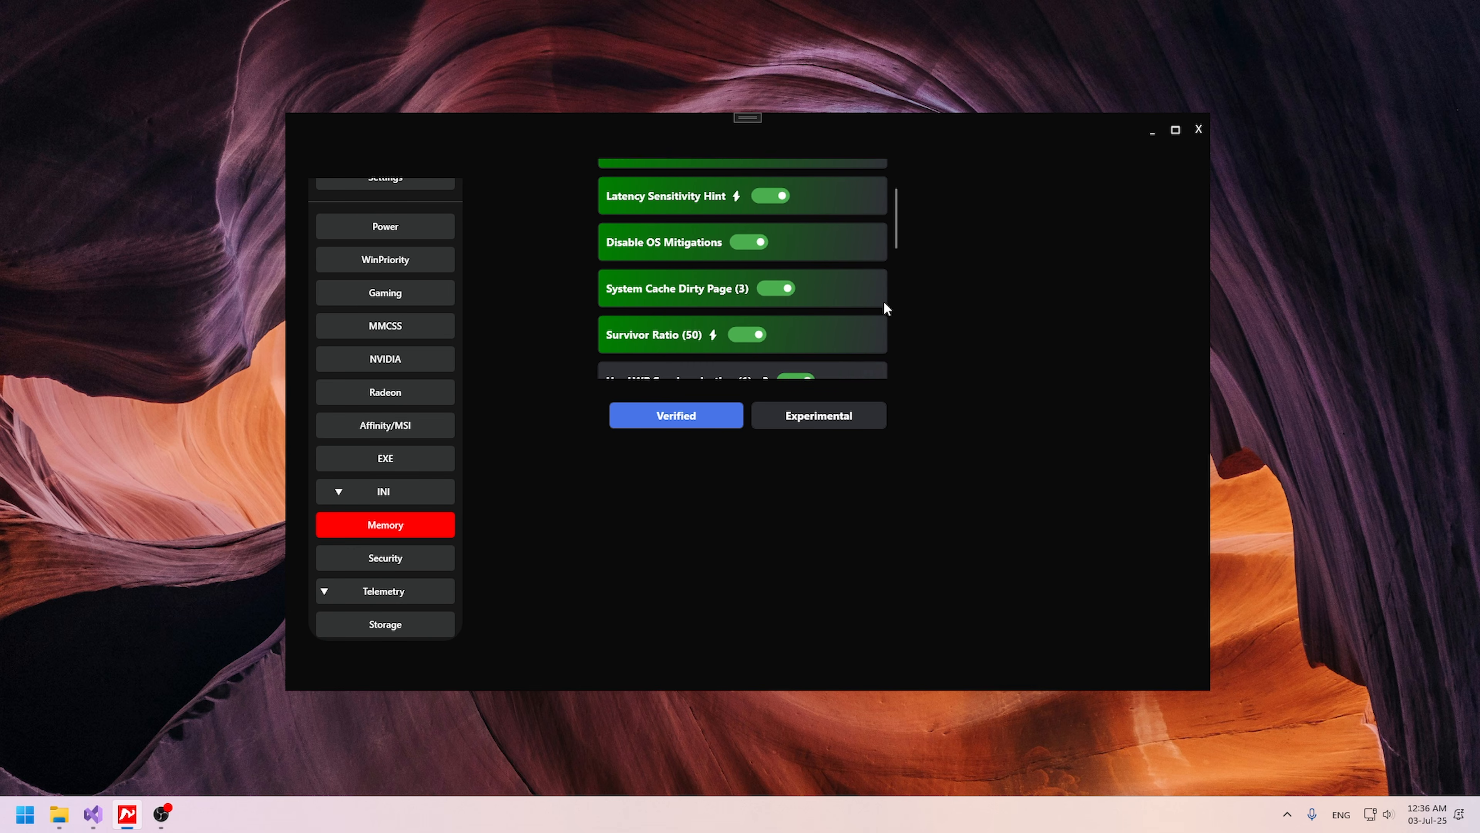
{"action": "scroll", "coordinate": [603, 257], "scroll_direction": "down", "scroll_amount": 3}
{"action": "scroll", "coordinate": [785, 198], "scroll_direction": "up", "scroll_amount": 3}
{"action": "scroll", "coordinate": [599, 197], "scroll_direction": "down", "scroll_amount": 5}
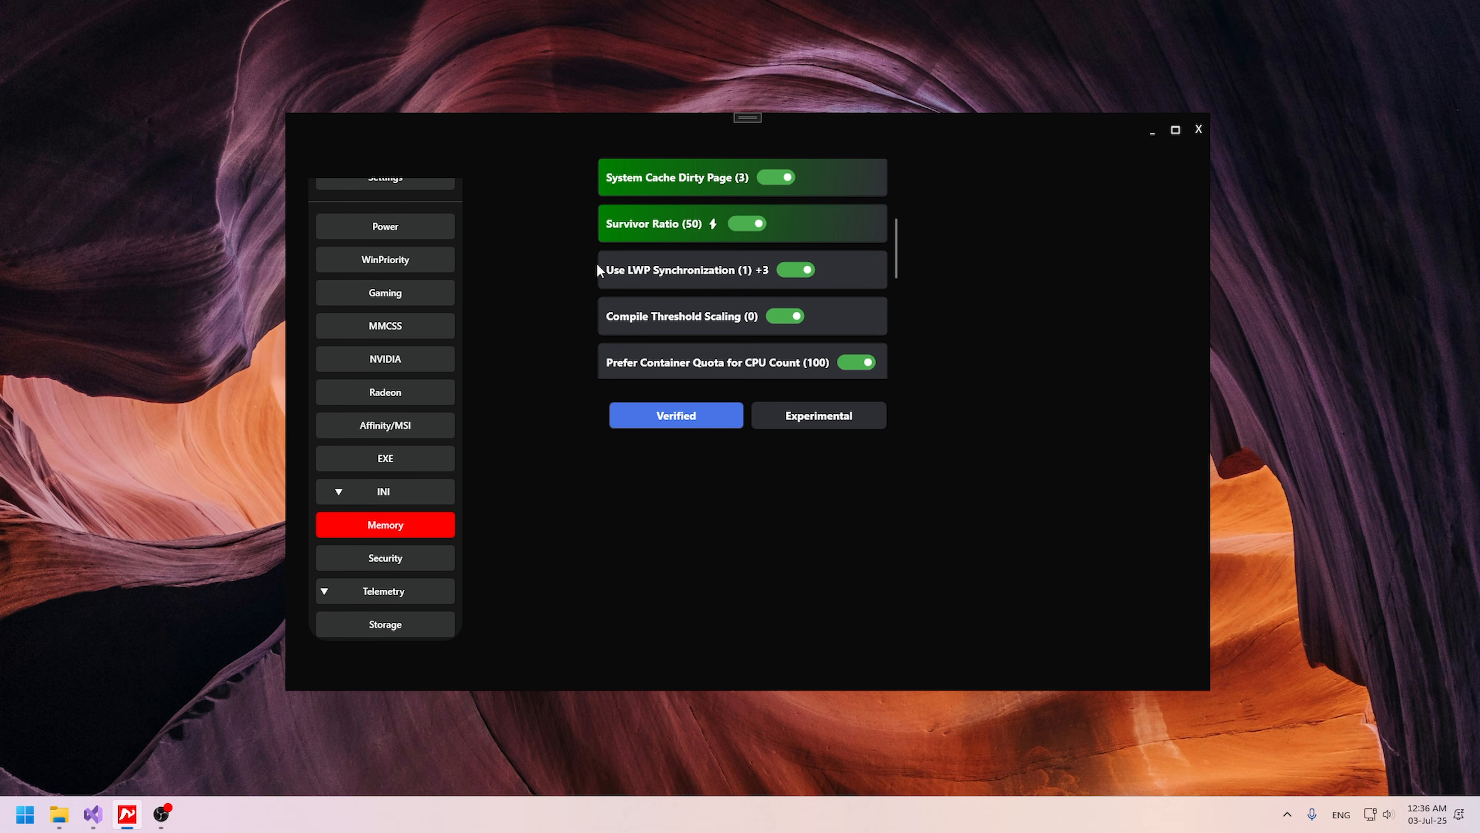
{"action": "scroll", "coordinate": [600, 275], "scroll_direction": "down", "scroll_amount": 5}
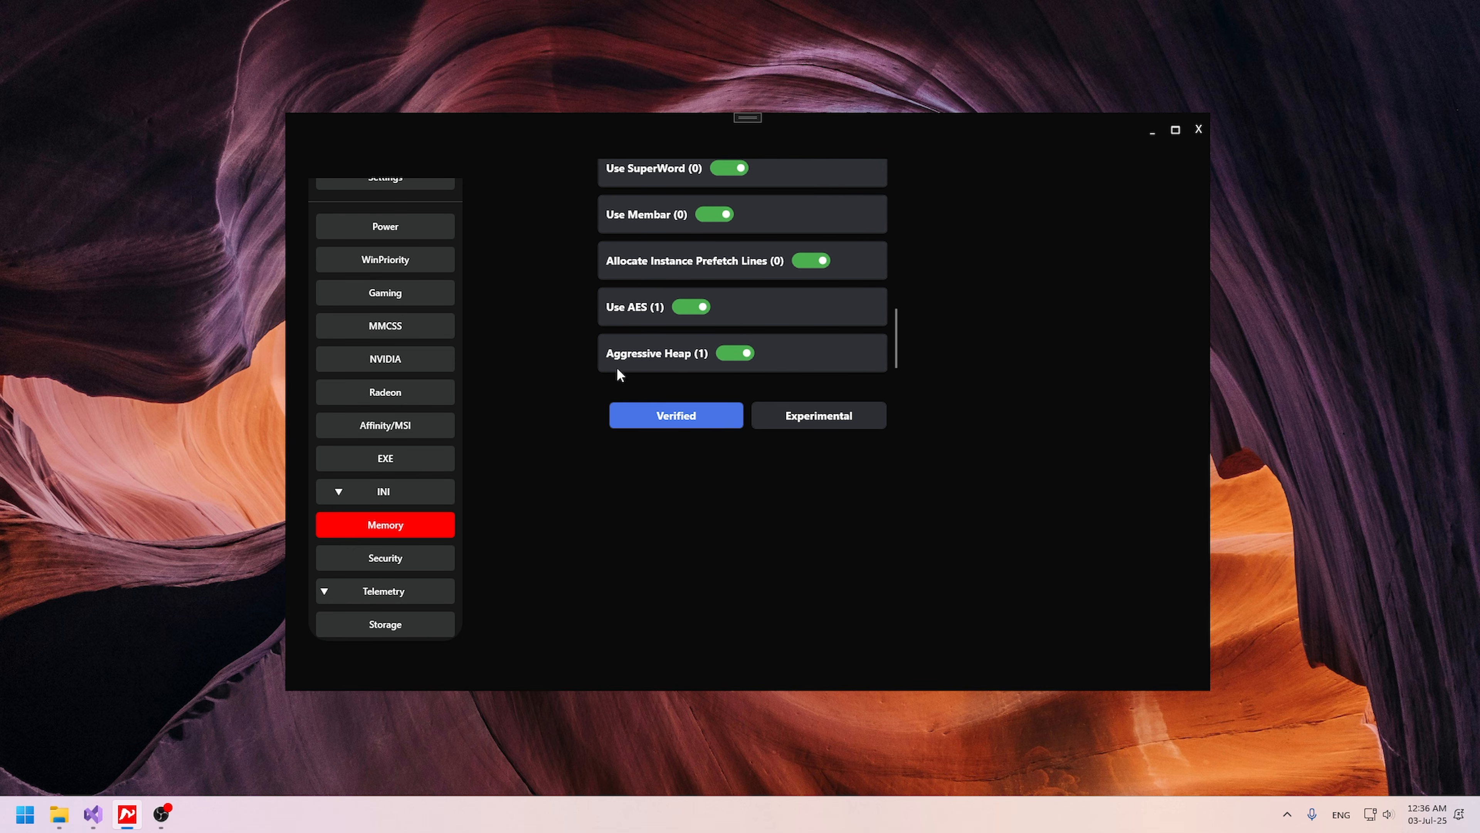
{"action": "scroll", "coordinate": [876, 376], "scroll_direction": "up", "scroll_amount": 5}
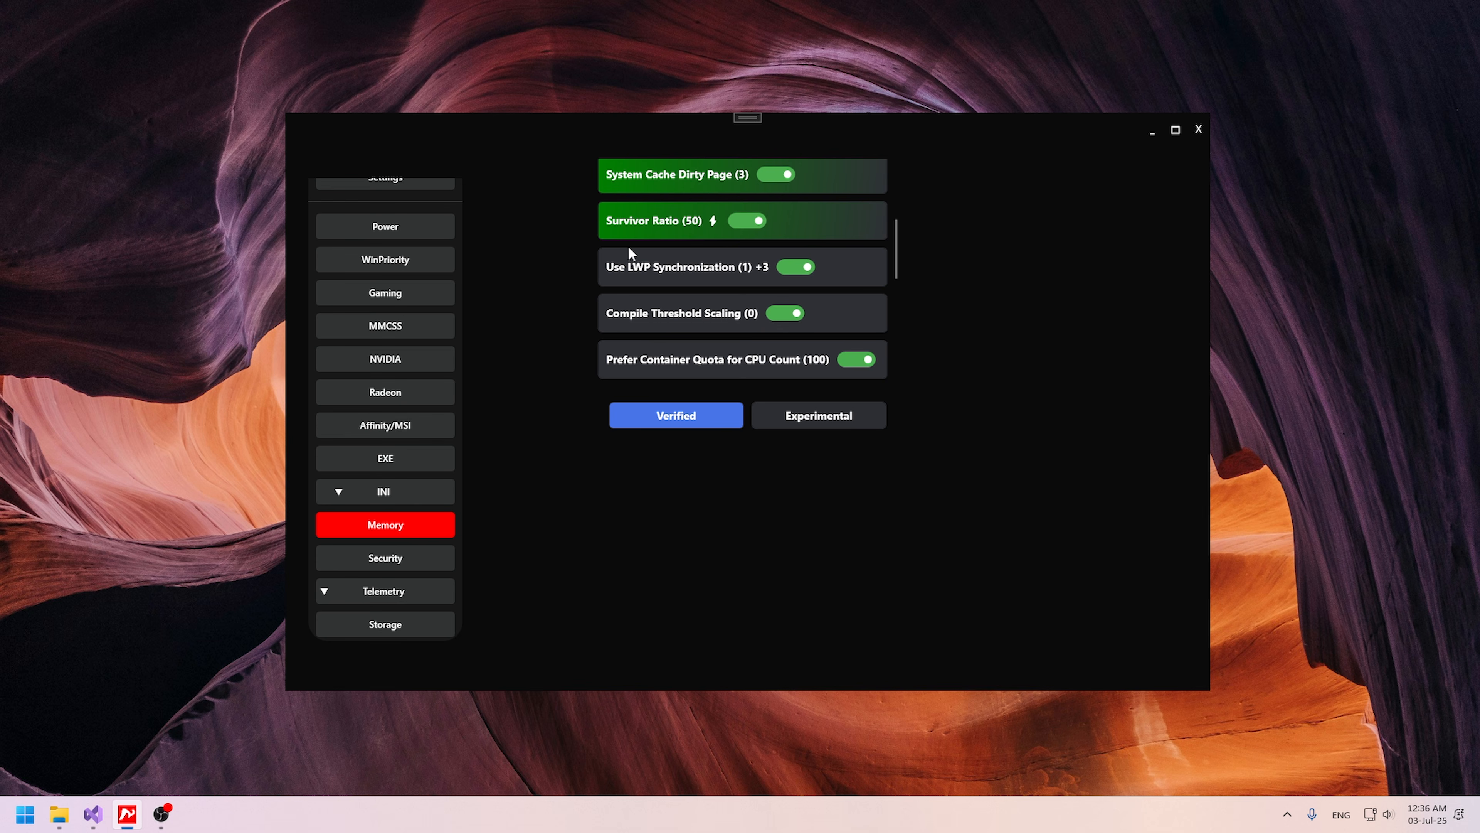
Review the verified memory tweaks again, from Disable OS Mitigations and Use LWP Synchronization through Use Membar and Aggressive Heap.
{"action": "scroll", "coordinate": [610, 257], "scroll_direction": "down", "scroll_amount": 5}
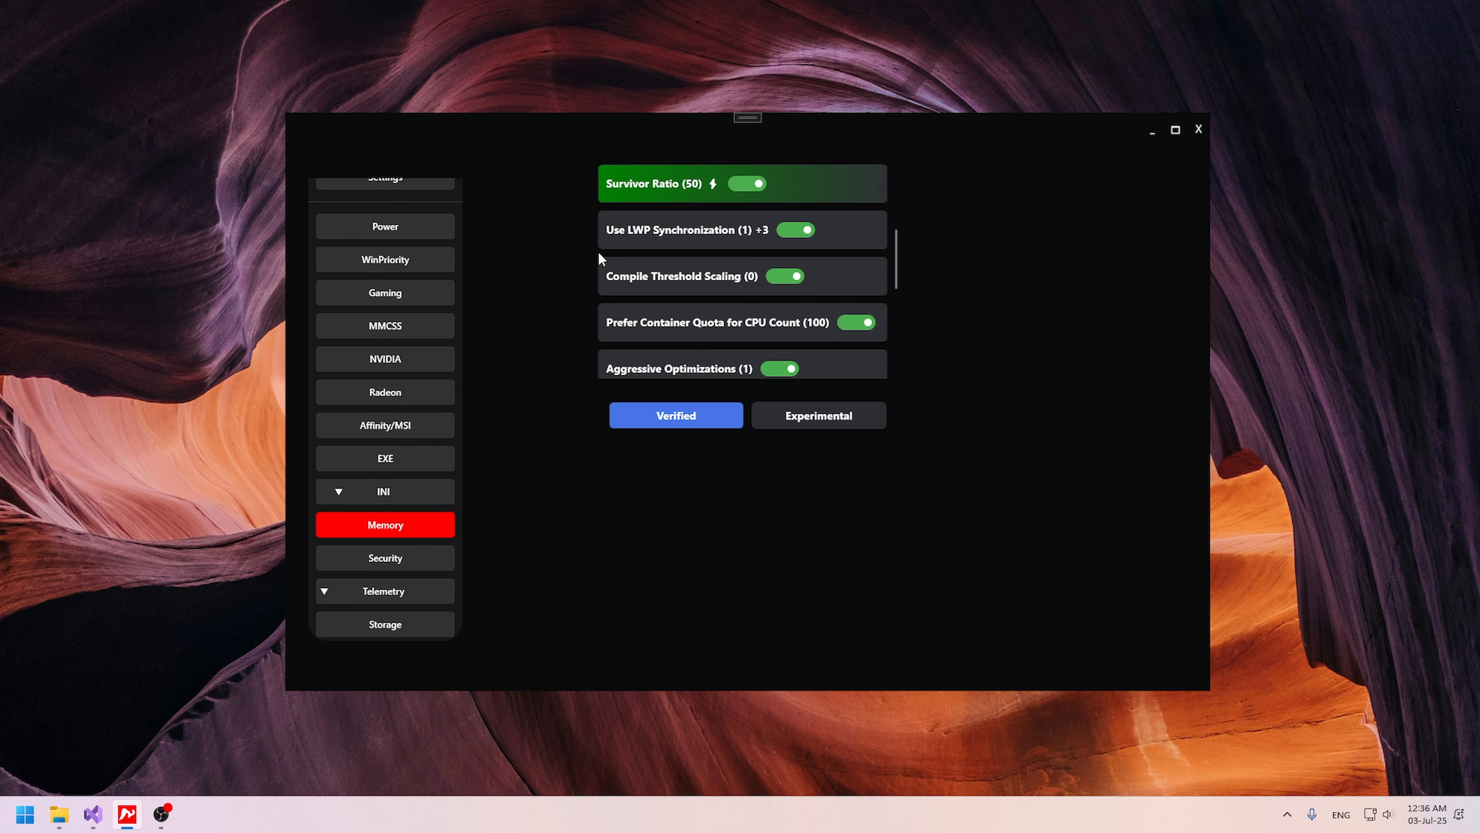
{"action": "scroll", "coordinate": [883, 378], "scroll_direction": "down", "scroll_amount": 2}
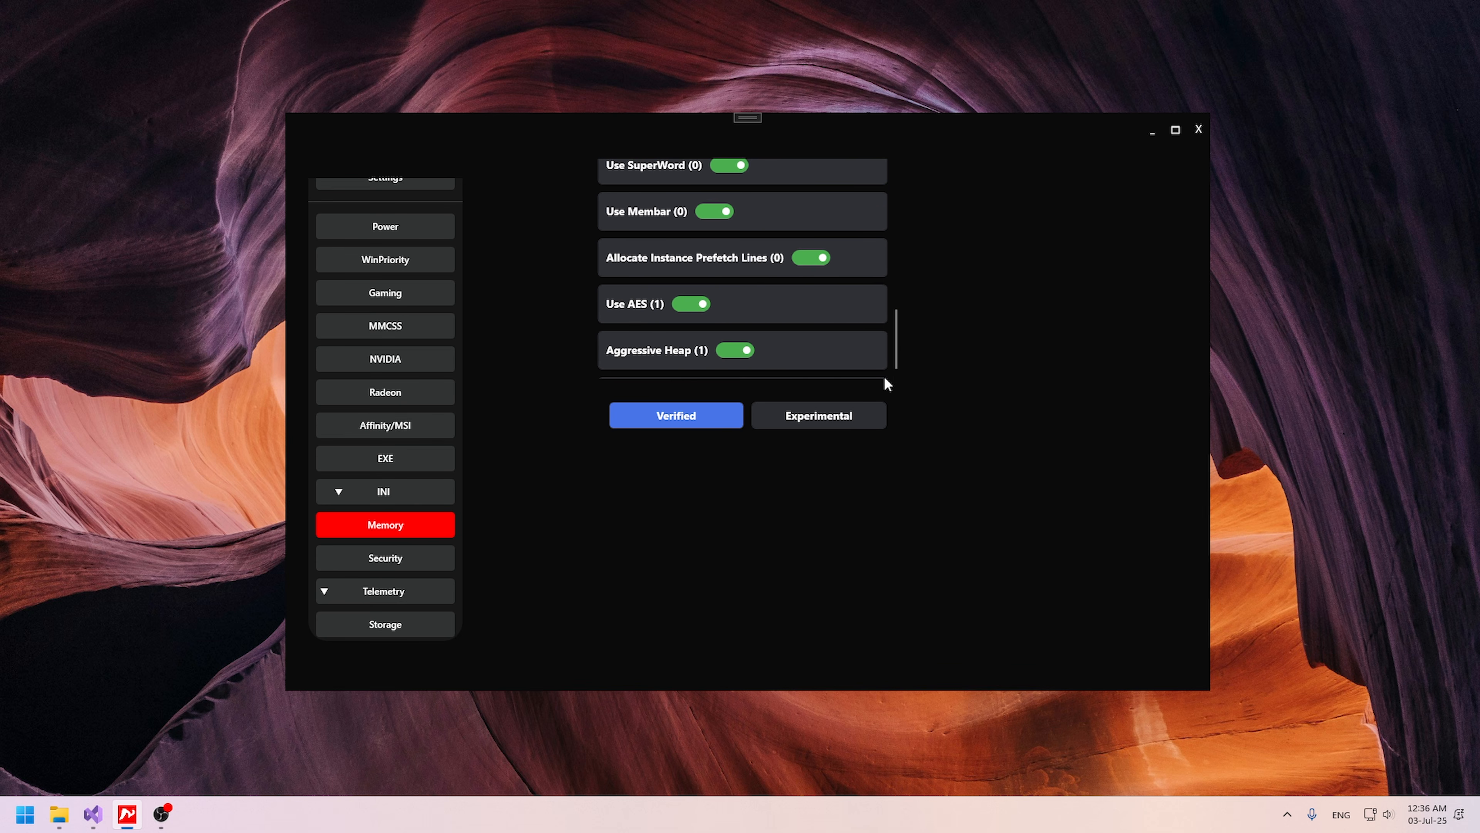
{"action": "scroll", "coordinate": [883, 344], "scroll_direction": "up", "scroll_amount": 7}
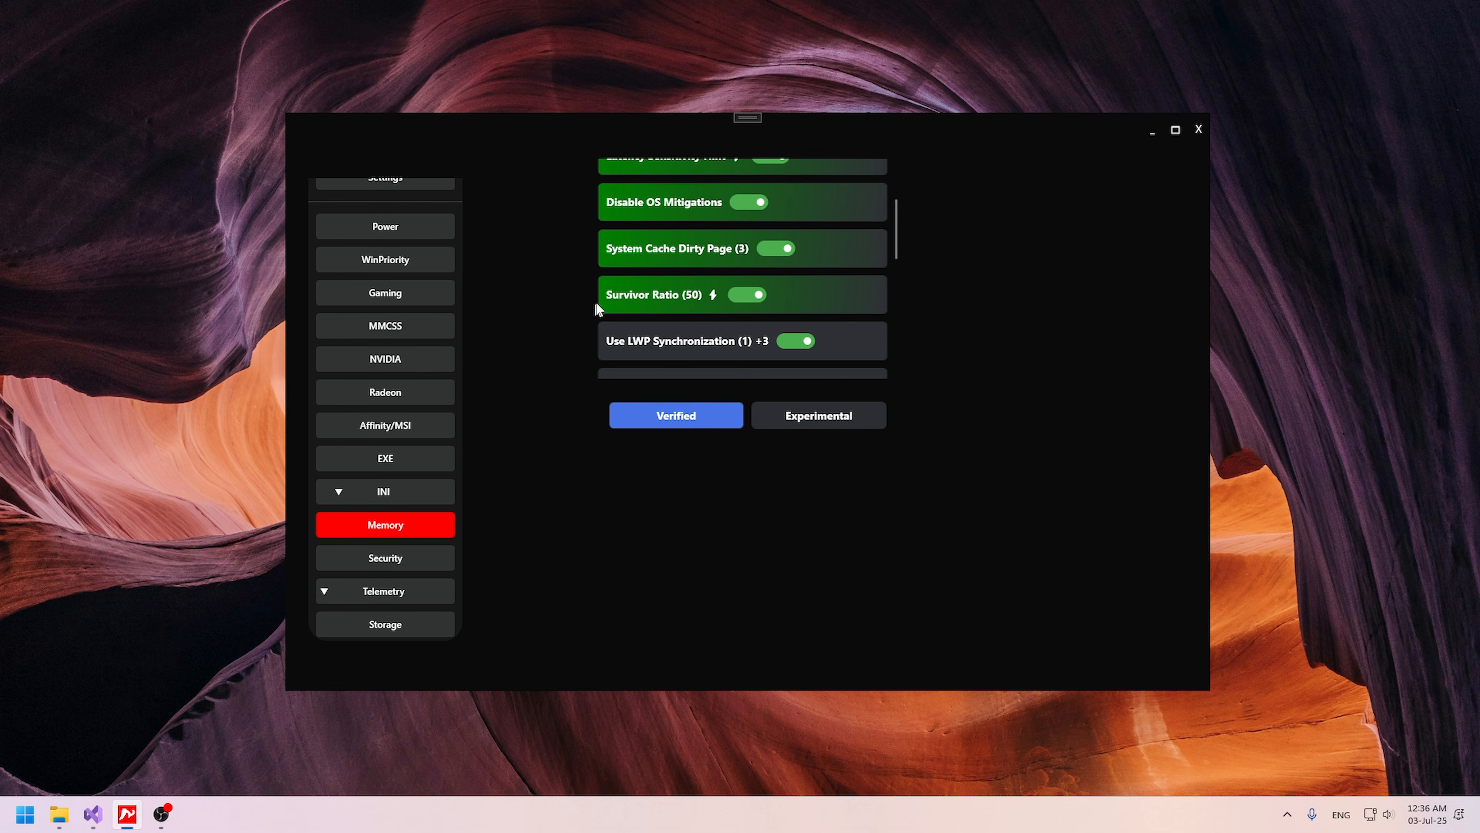
{"action": "scroll", "coordinate": [819, 306], "scroll_direction": "down", "scroll_amount": 1}
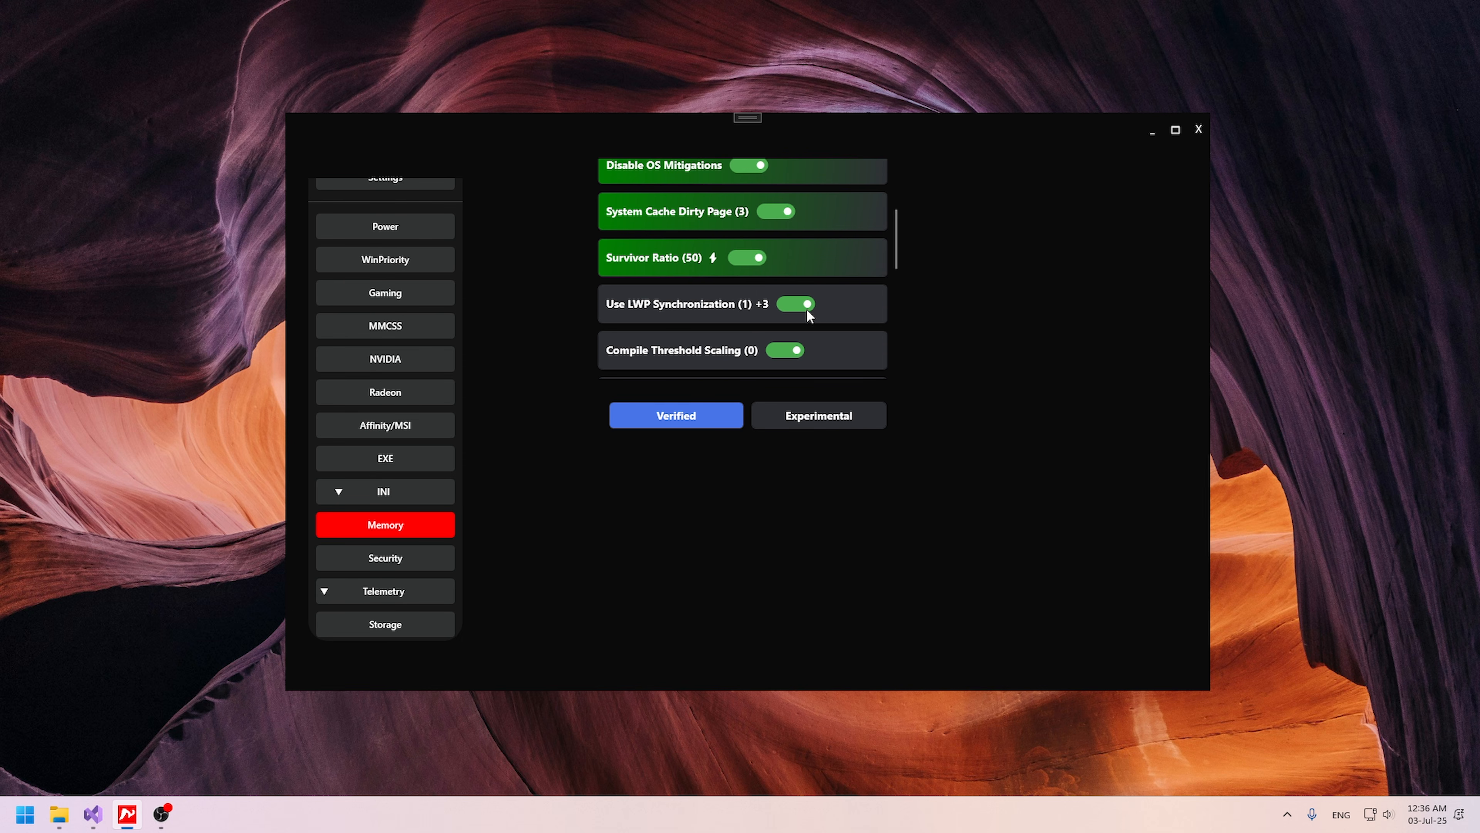
{"action": "scroll", "coordinate": [792, 329], "scroll_direction": "down", "scroll_amount": 1}
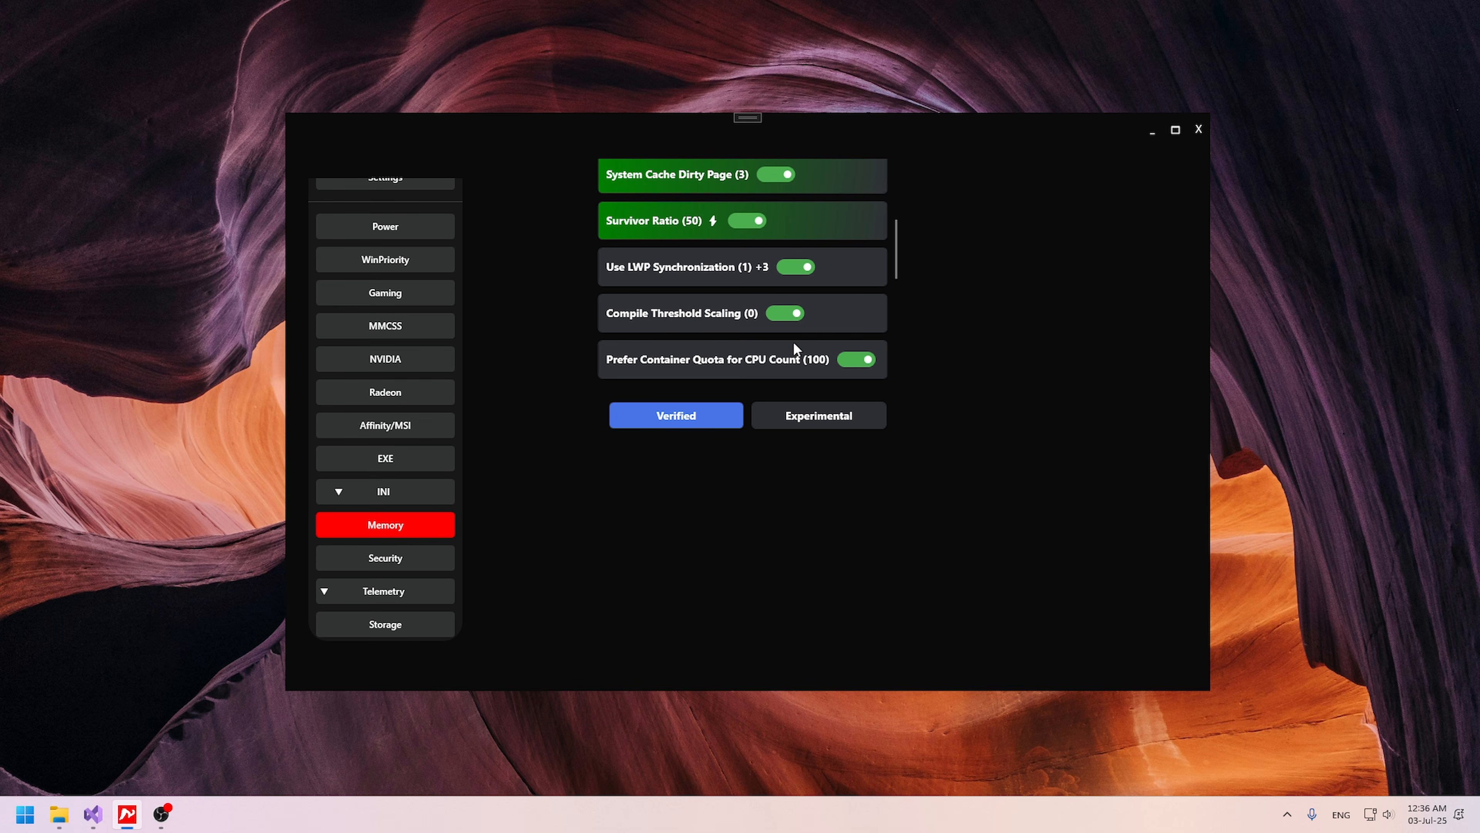
{"action": "scroll", "coordinate": [791, 291], "scroll_direction": "down", "scroll_amount": 8}
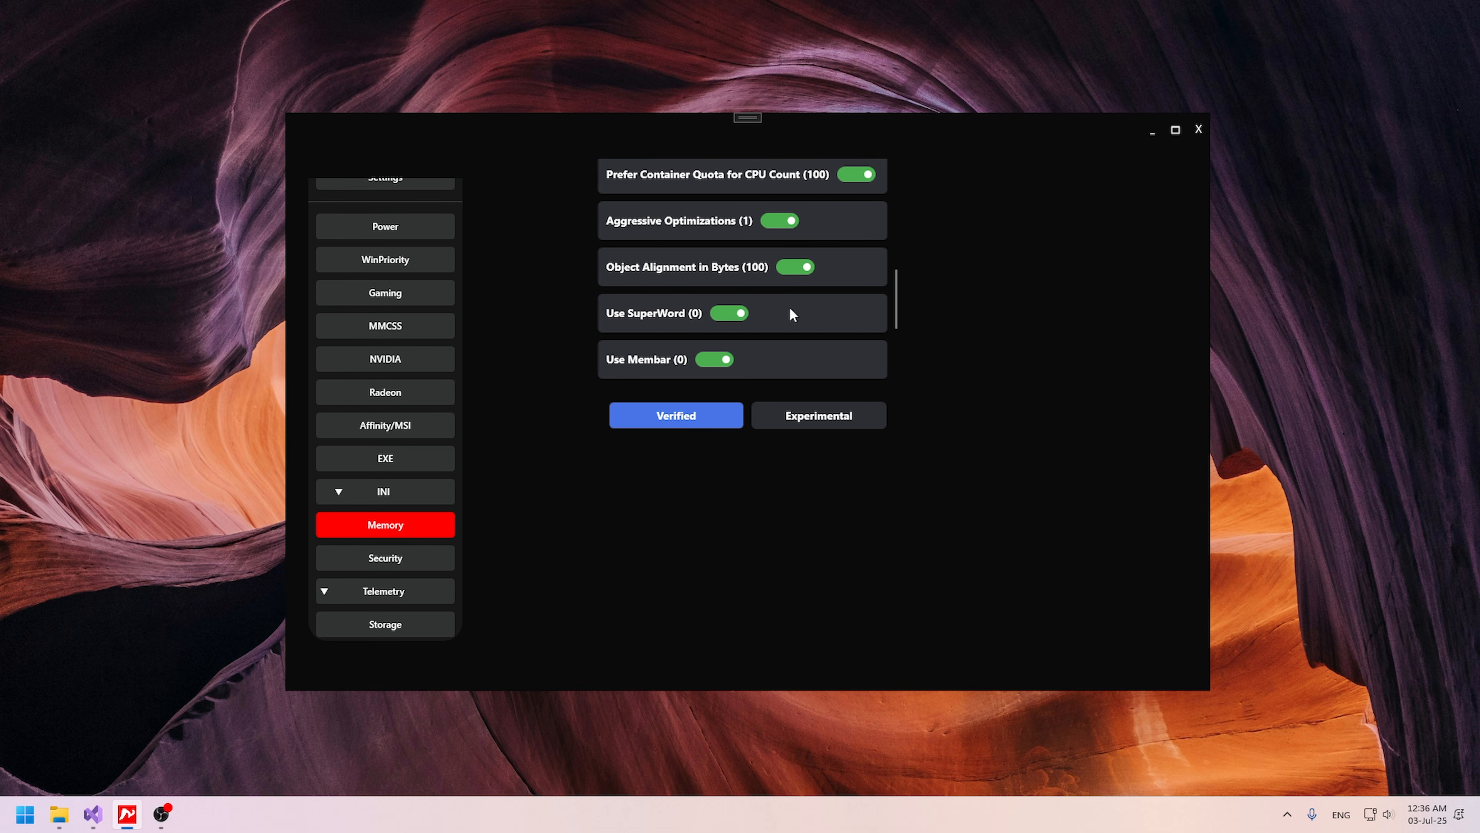
Open the experimental memory tweaks and examine the data cache, heap, large page and JVM options.
{"action": "left_click", "coordinate": [830, 432]}
{"action": "scroll", "coordinate": [782, 284], "scroll_direction": "down", "scroll_amount": 2}
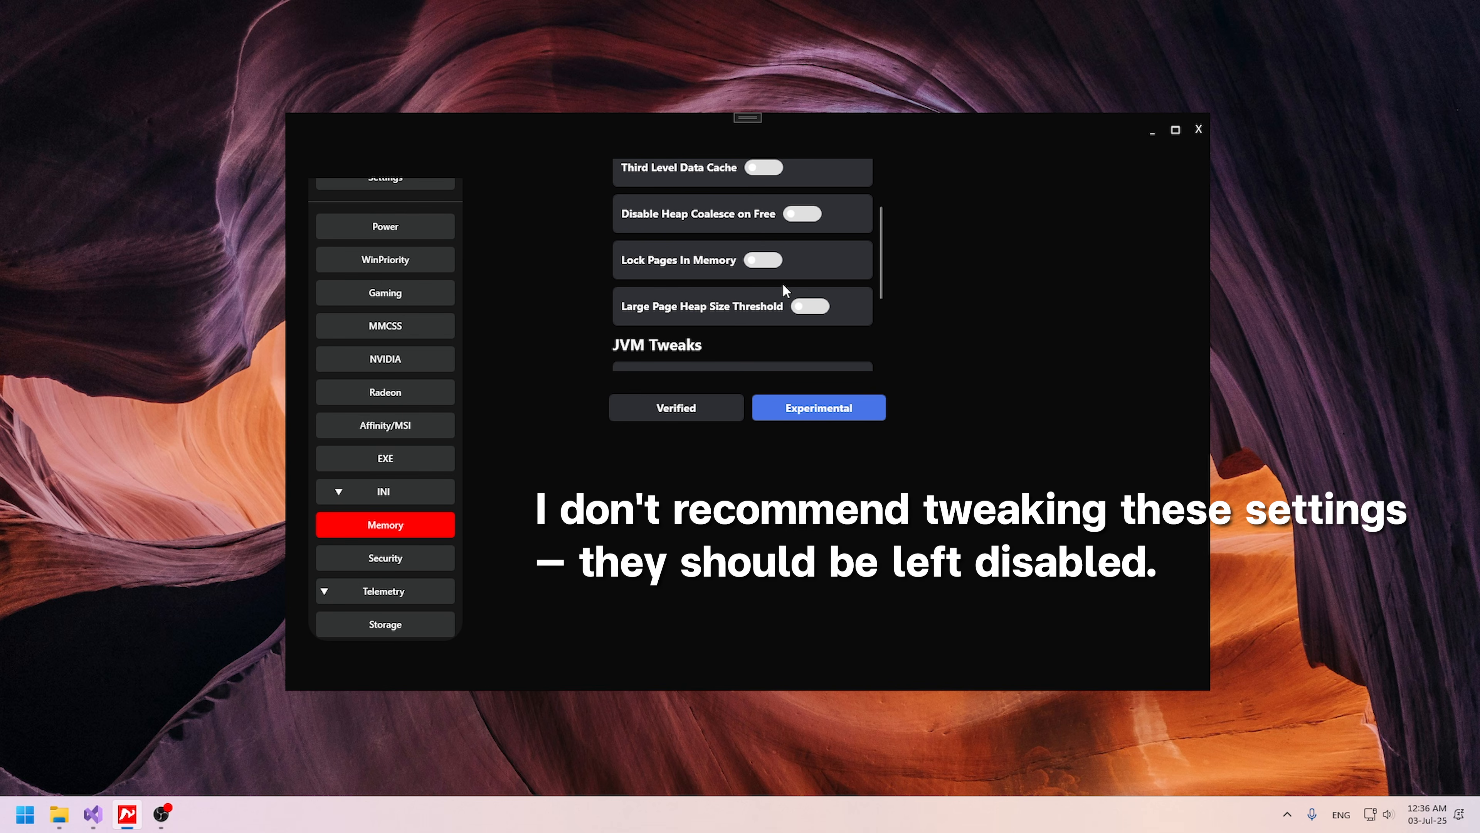
{"action": "scroll", "coordinate": [786, 285], "scroll_direction": "down", "scroll_amount": 2}
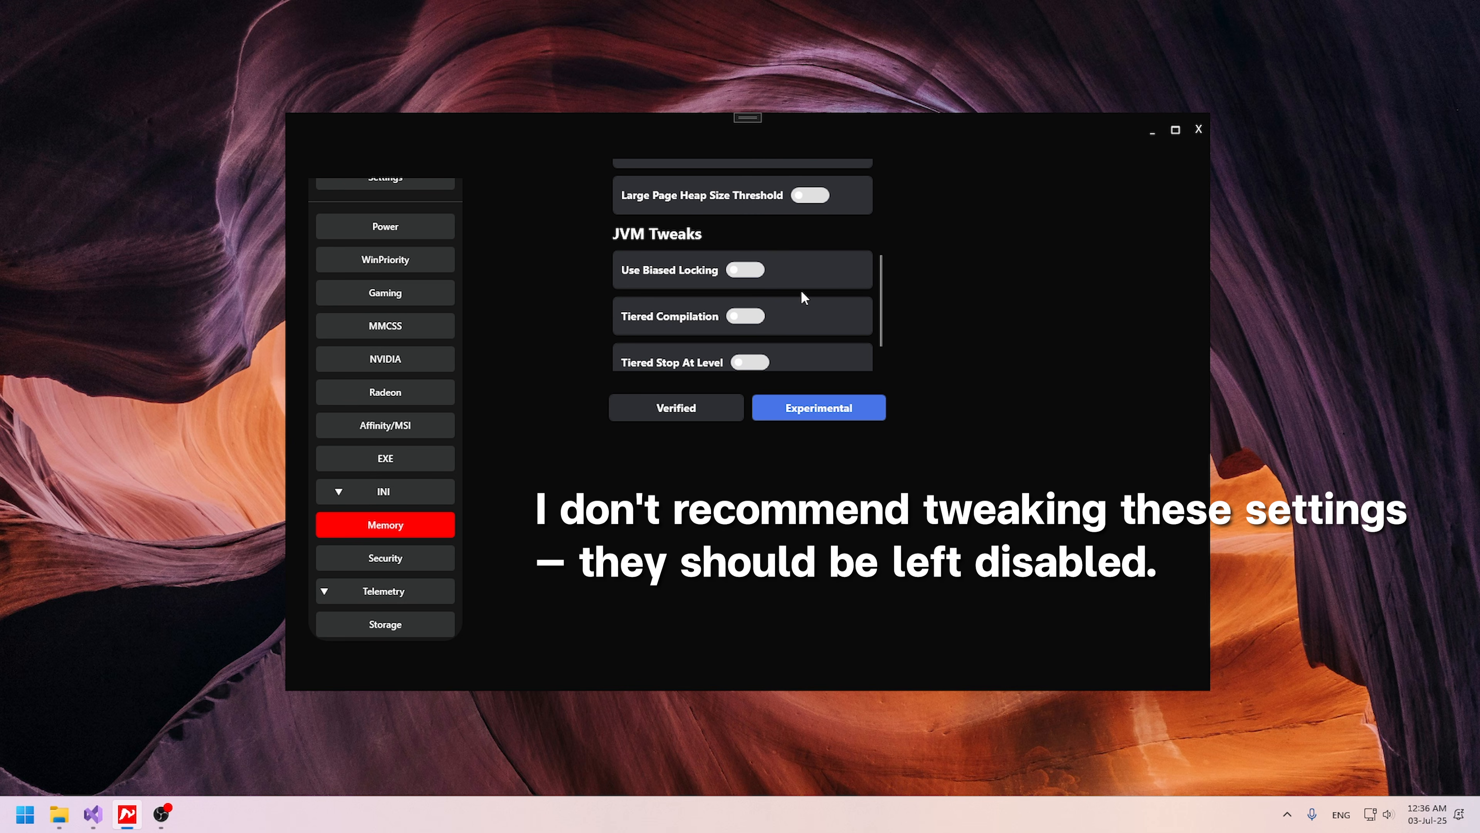
{"action": "scroll", "coordinate": [817, 317], "scroll_direction": "down", "scroll_amount": 1}
{"action": "scroll", "coordinate": [819, 279], "scroll_direction": "up", "scroll_amount": 5}
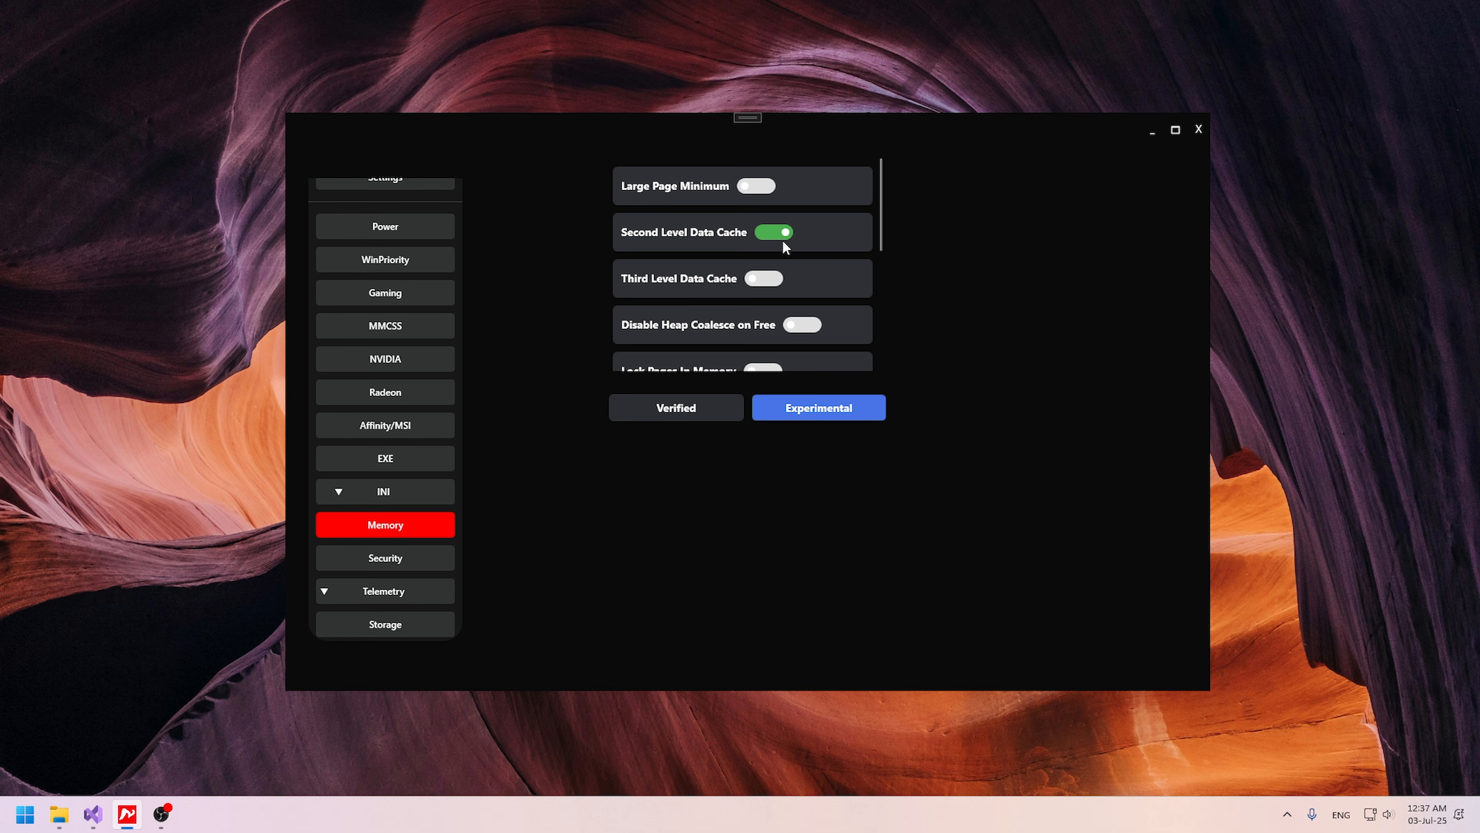
Return to the verified memory tweaks and open the Security page with its Memory Integrity options.
{"action": "left_click", "coordinate": [699, 417]}
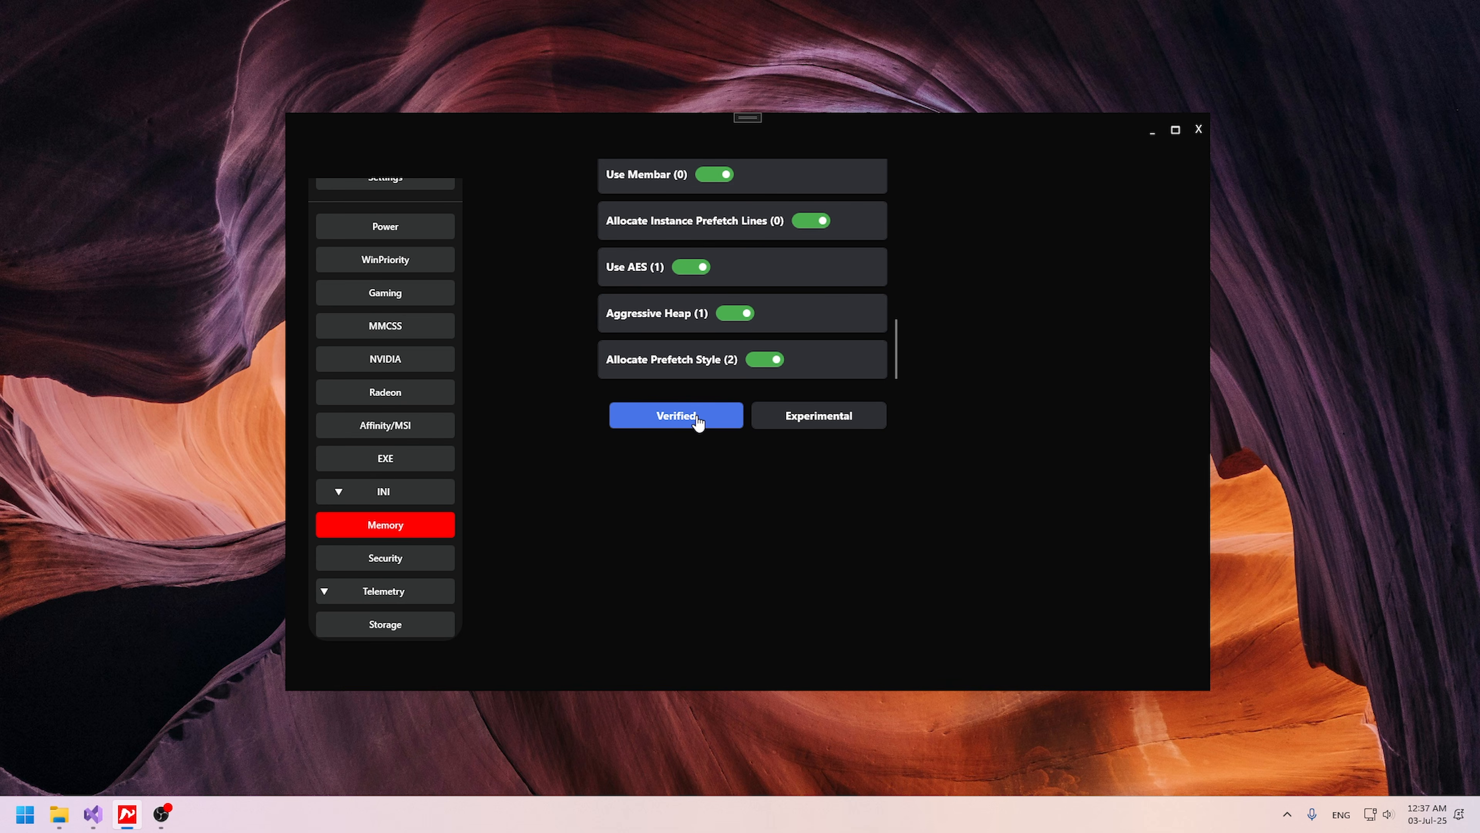
{"action": "left_click", "coordinate": [424, 569]}
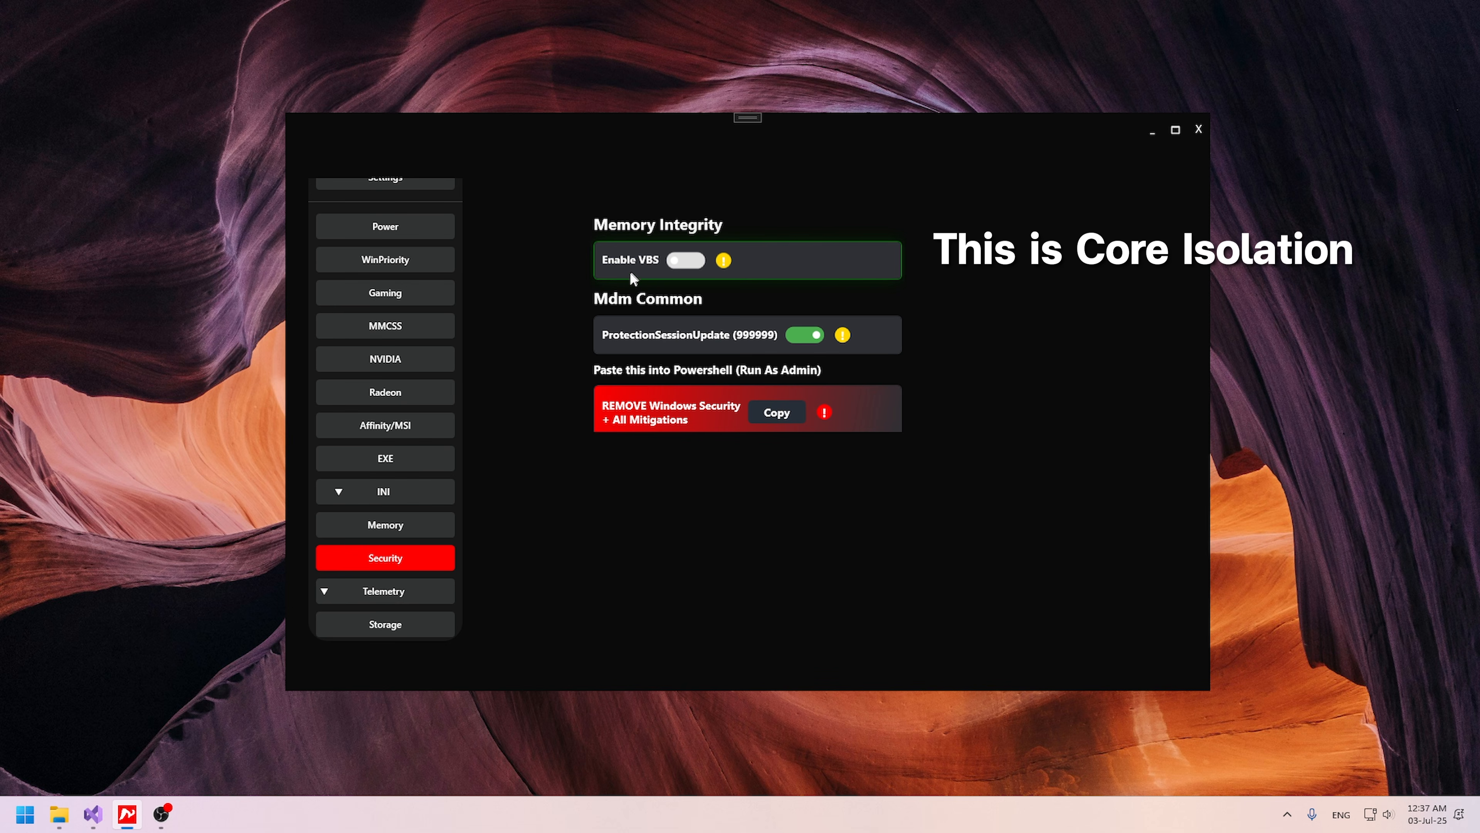
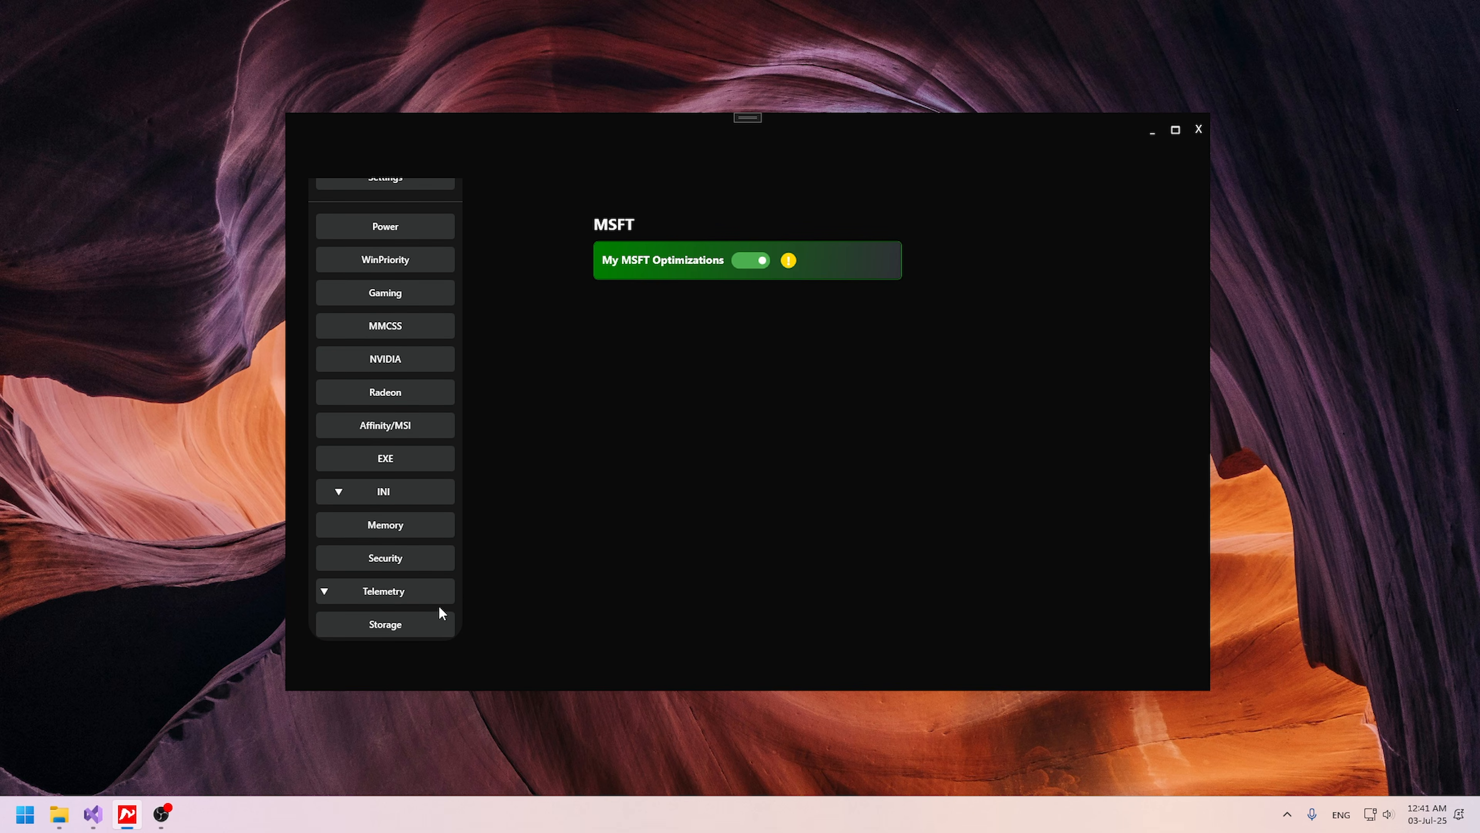
Open the Storage page and go back to the Home page.
{"action": "left_click", "coordinate": [436, 617]}
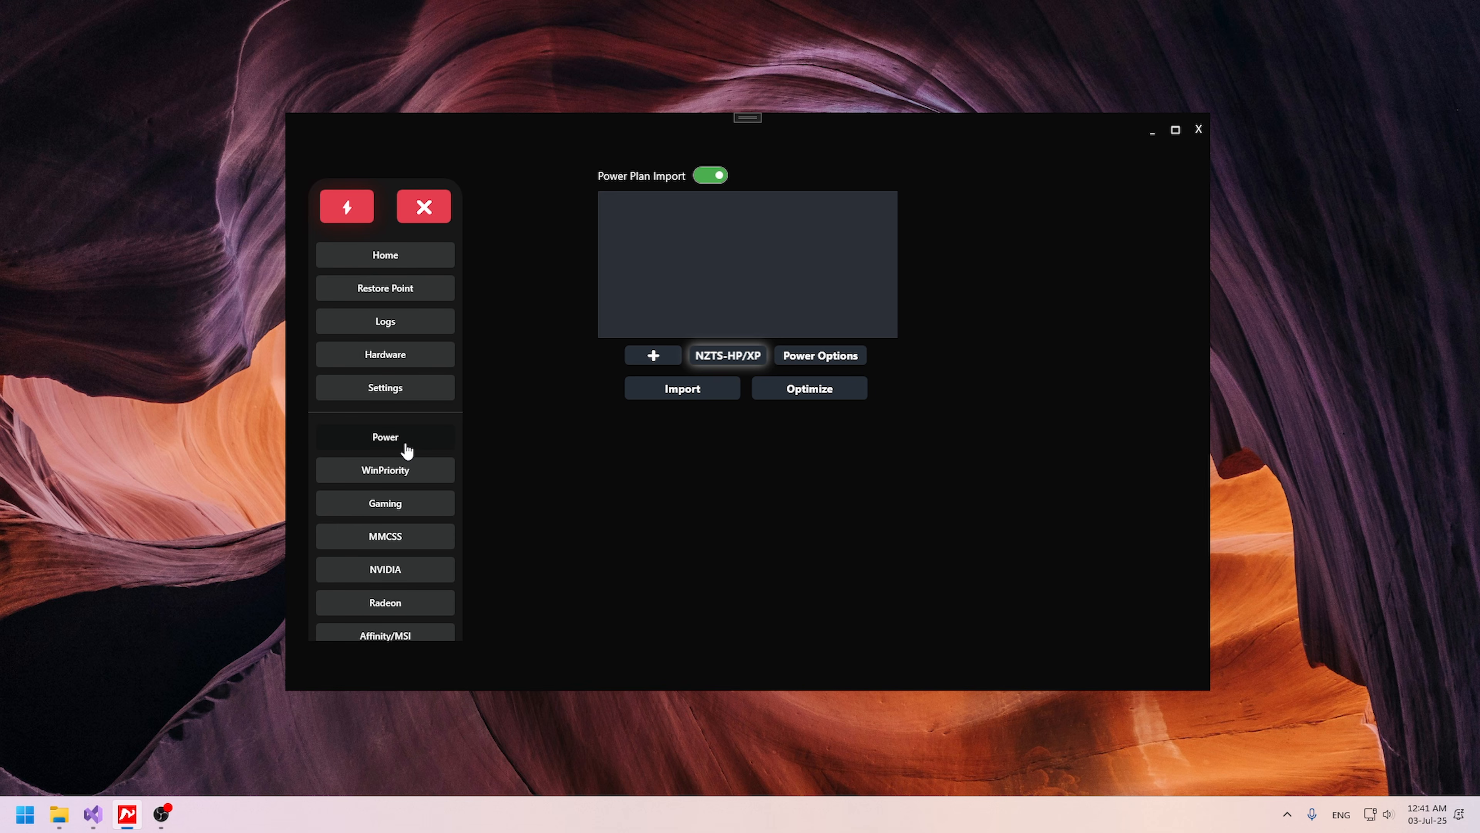
{"action": "left_click", "coordinate": [431, 264]}
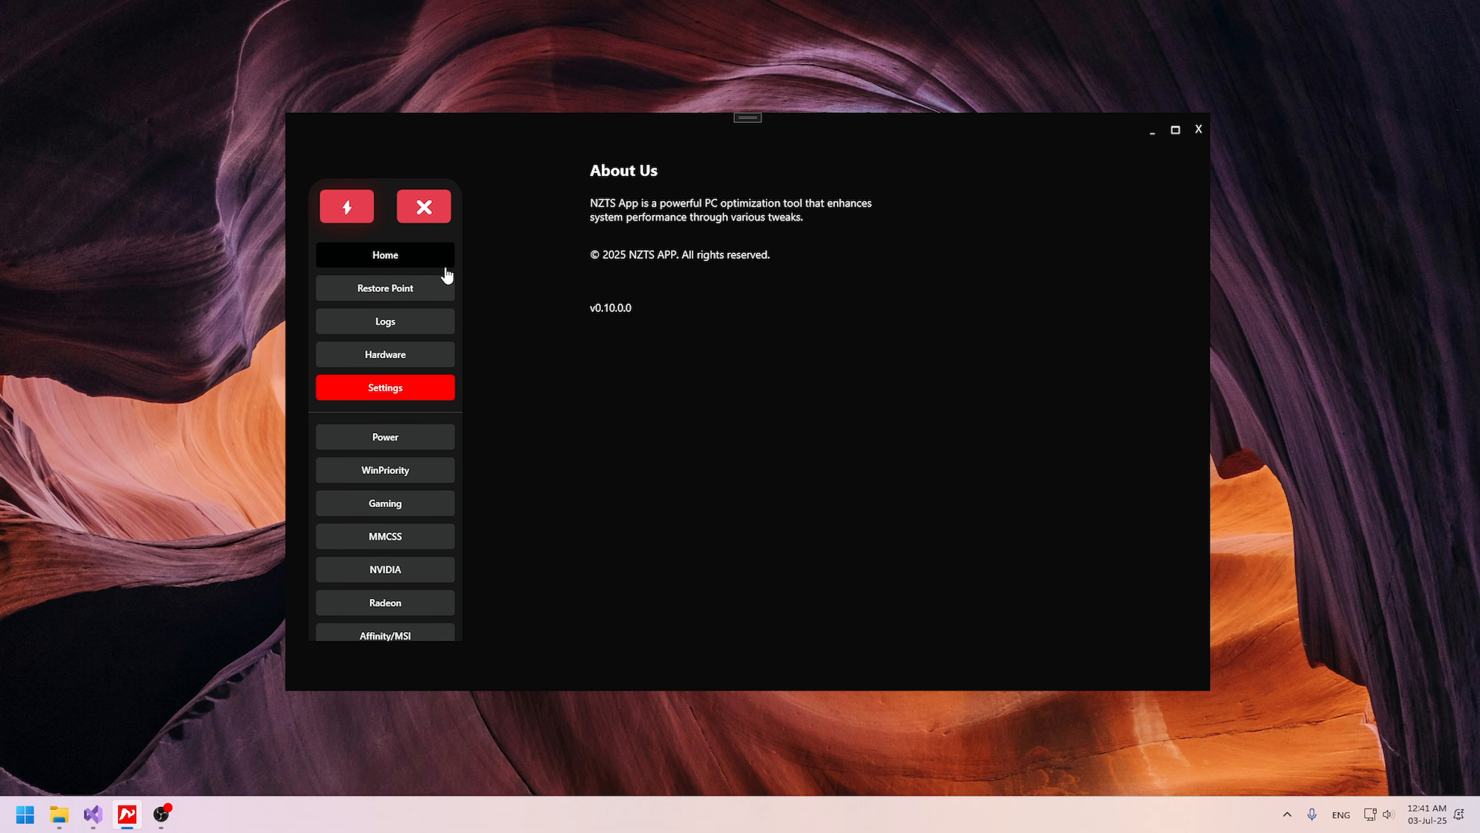